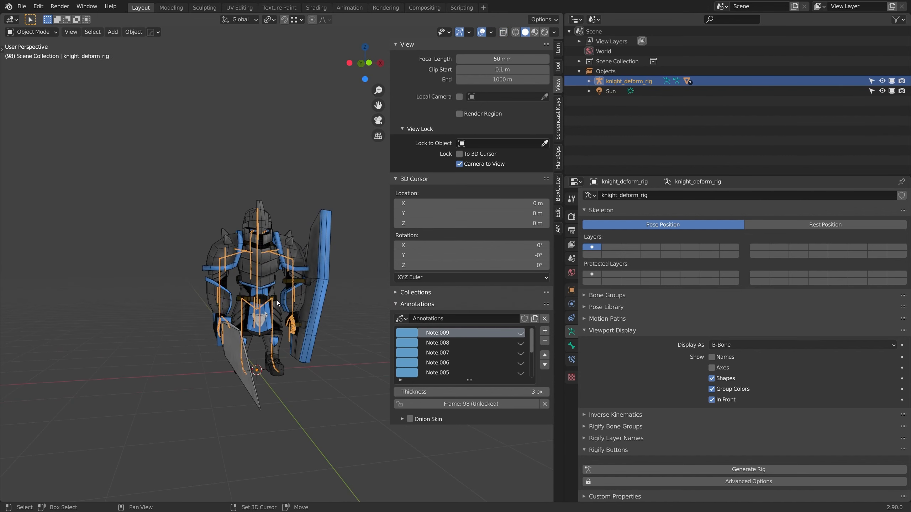
Step: Add a single-bone armature at the world origin and isolate it in local view
key("shift+a")
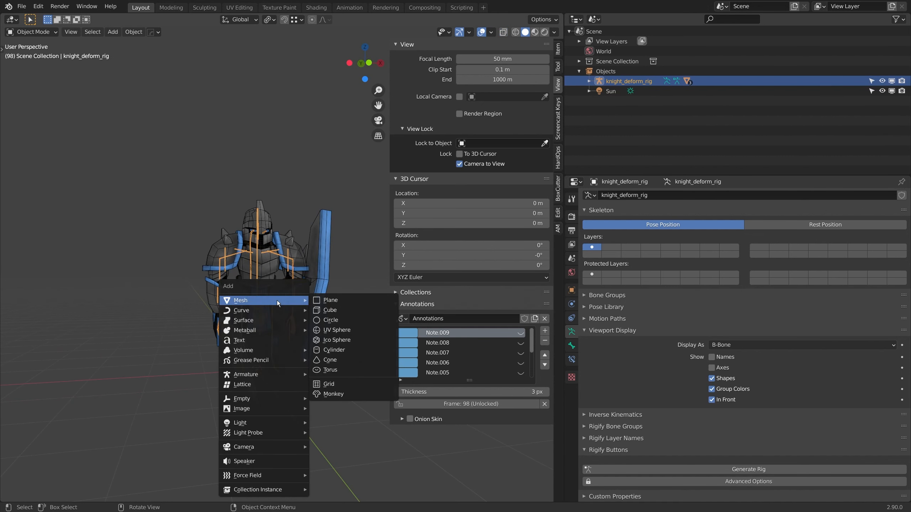
mouse_move(283, 375)
left_click(350, 374)
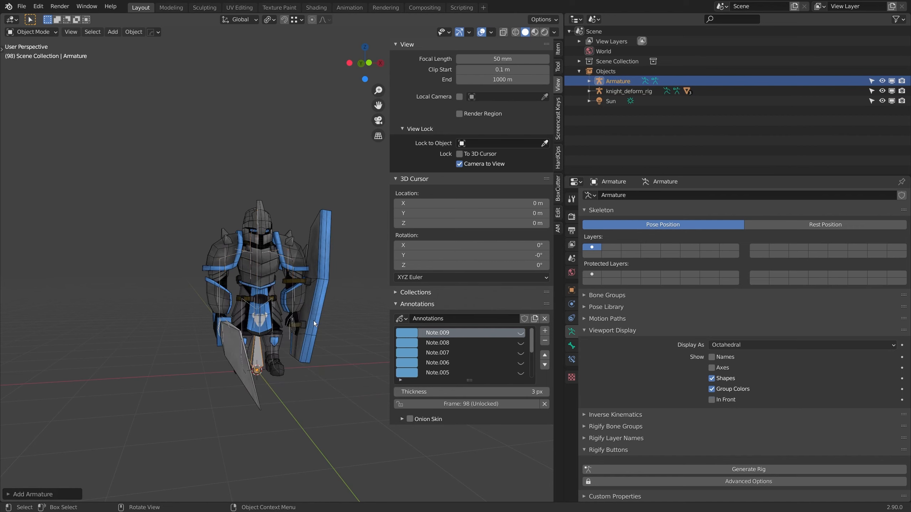
left_click(588, 90)
left_click(429, 111)
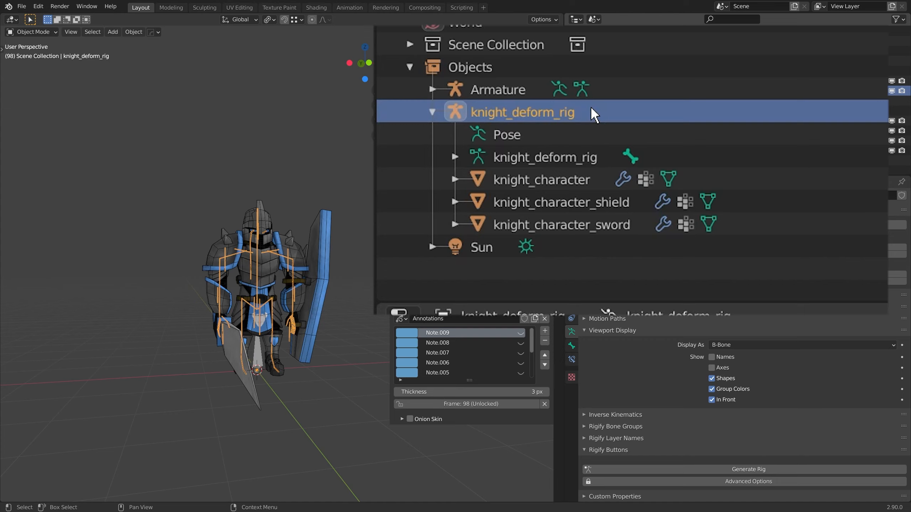
left_click(622, 83)
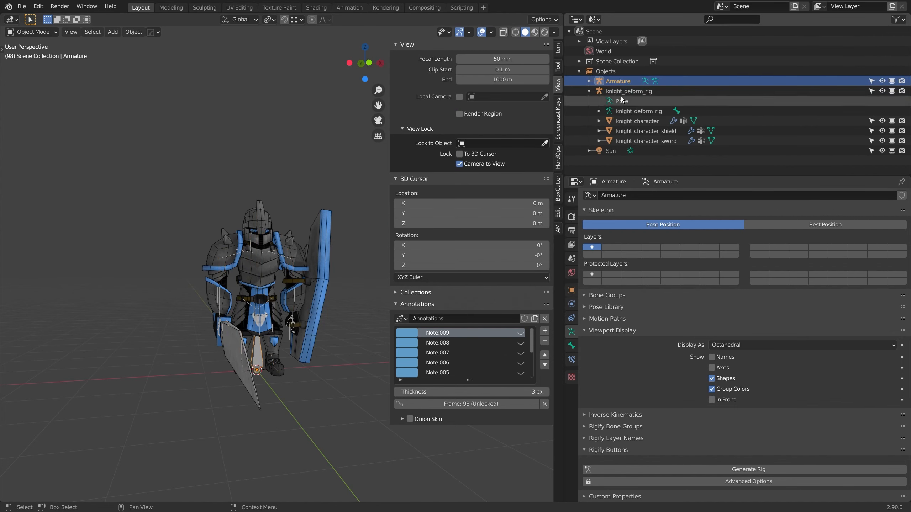
middle_click_drag(294, 222, 234, 292)
key("KP_Divide")
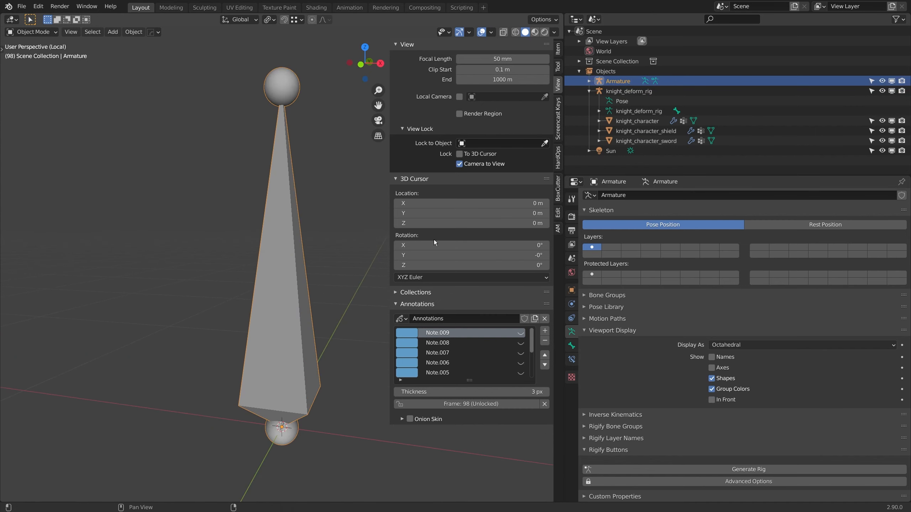
Step: Rename the new armature object to knight_control_rig
double_click(618, 81)
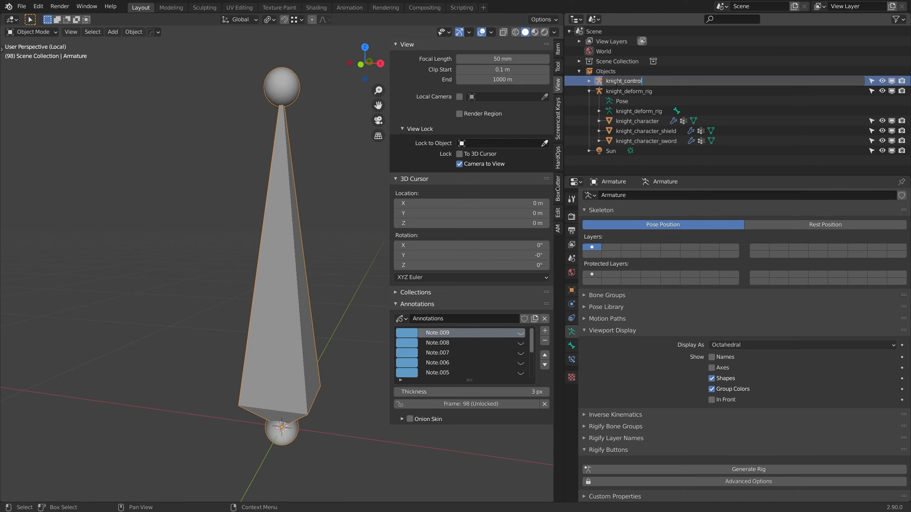
type("knight_control_rig")
key("Return")
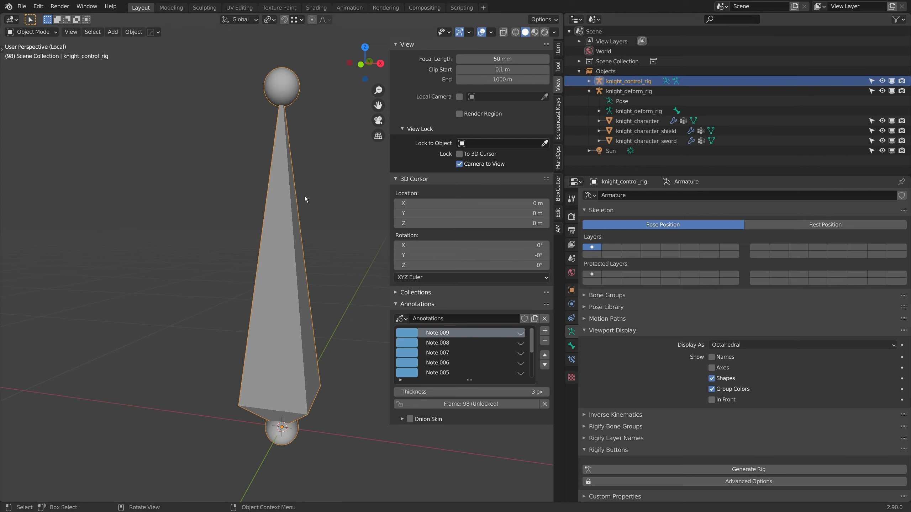
Step: Rename the armature's bone to root and set its rotation mode to XYZ Euler in Pose Mode
key("Tab")
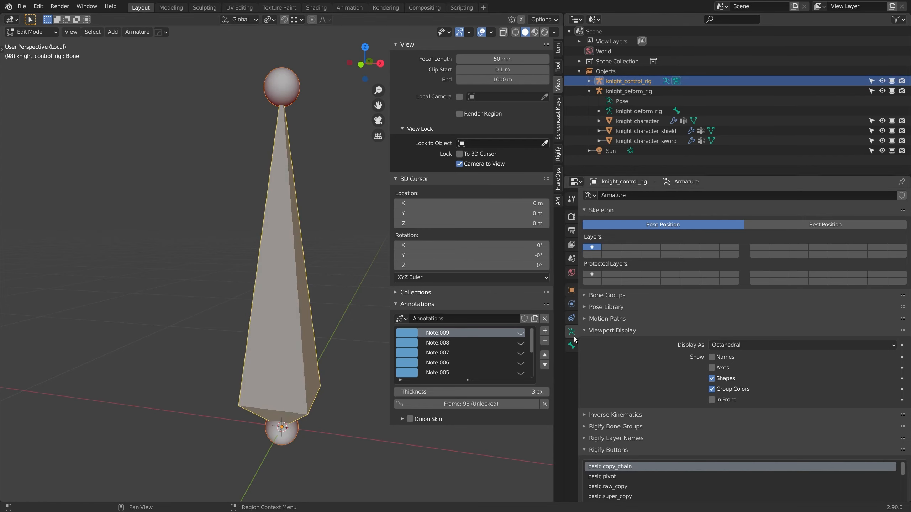
left_click(572, 345)
double_click(642, 197)
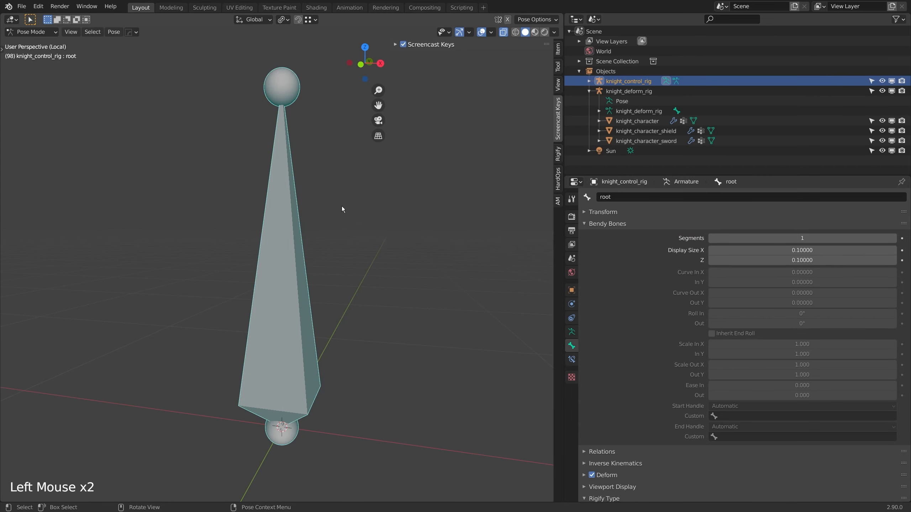
left_click(557, 49)
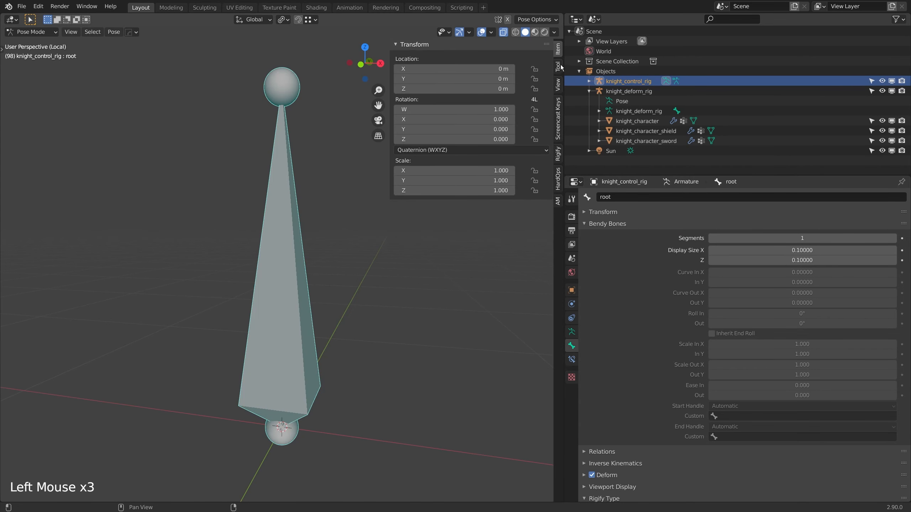
left_click(441, 151)
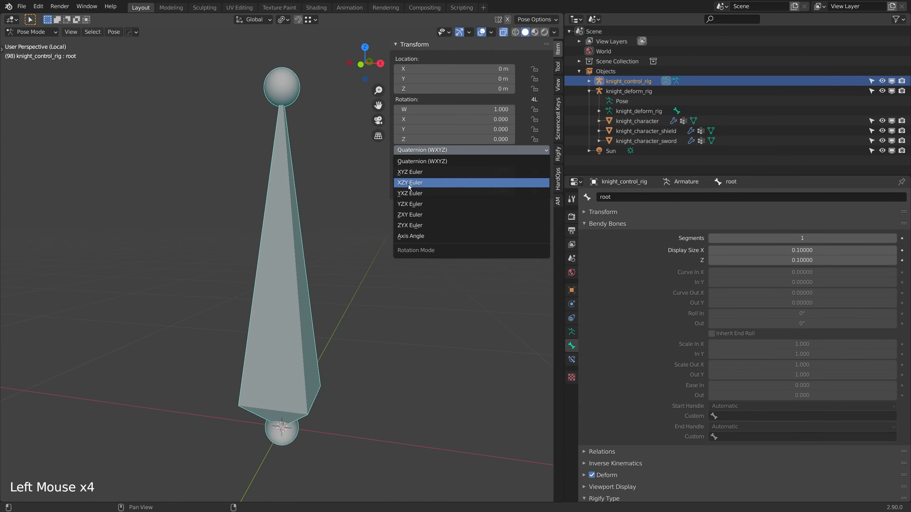
left_click(410, 172)
Step: Lay the root bone flat by snapping its tail to the 3D cursor and moving it about 0.985 m along Y
scroll(316, 228, "down", 4)
middle_click_drag(315, 228, 305, 212)
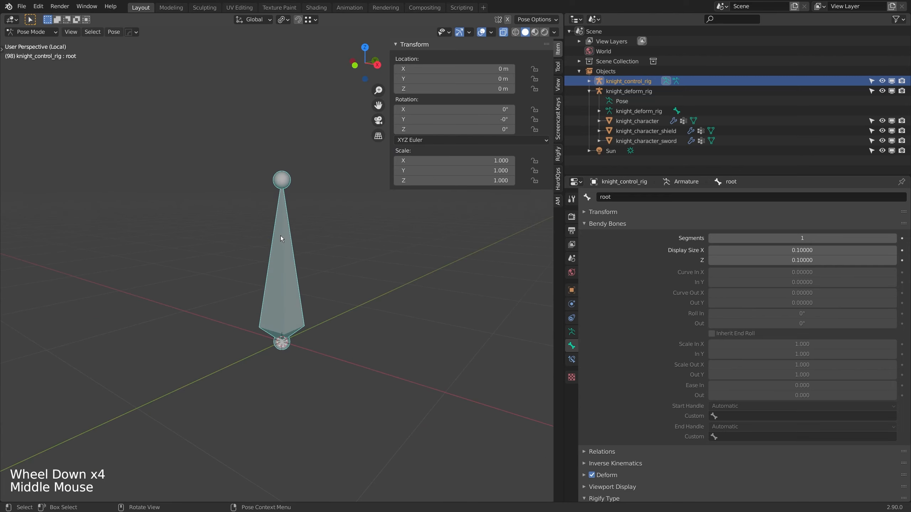
key("Tab")
left_click(289, 179)
scroll(289, 180, "up", 1)
middle_click_drag(287, 254, 240, 238, "shift")
key("shift+s")
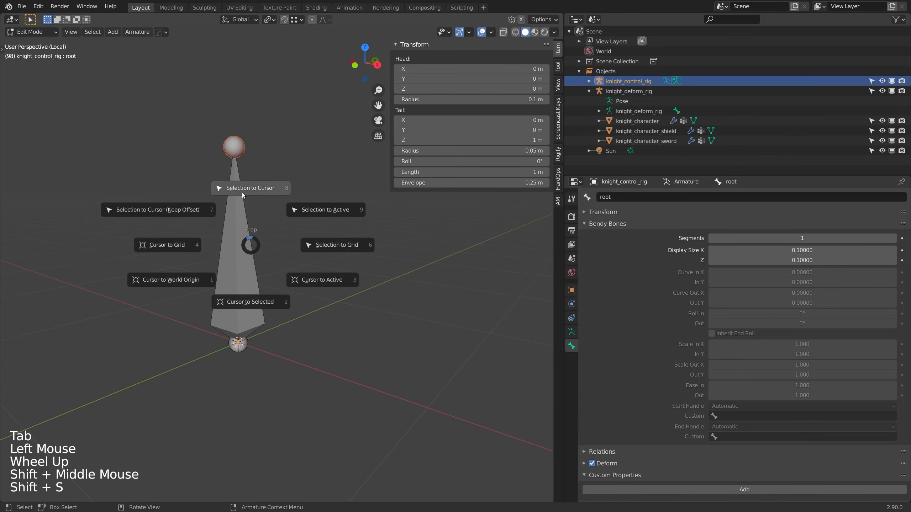
key("g")
key("y")
left_click(355, 257)
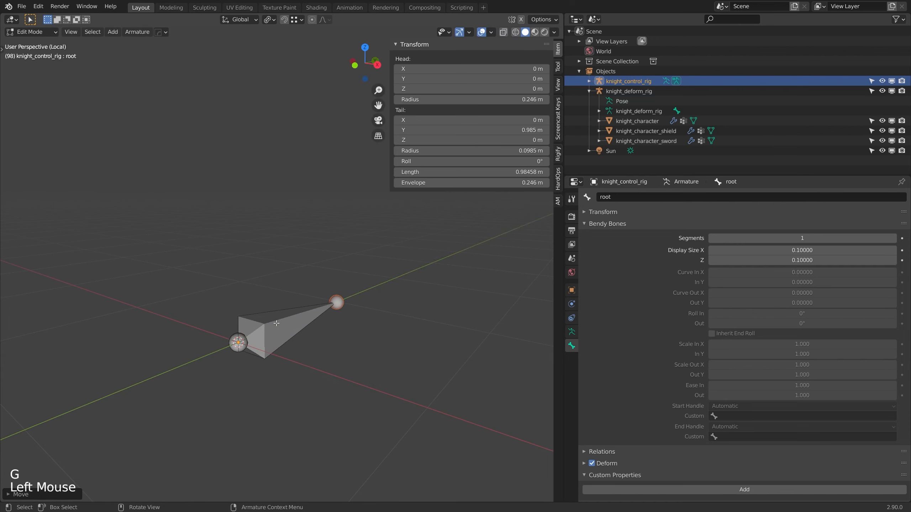
Step: Turn on X-ray, duplicate the root bone in place and scale the copy down to a shorter bone
scroll(355, 258, "down", 3)
middle_click_drag(355, 257, 297, 266)
scroll(373, 287, "up", 3)
key("alt+z")
scroll(394, 267, "up", 1)
key("shift+d")
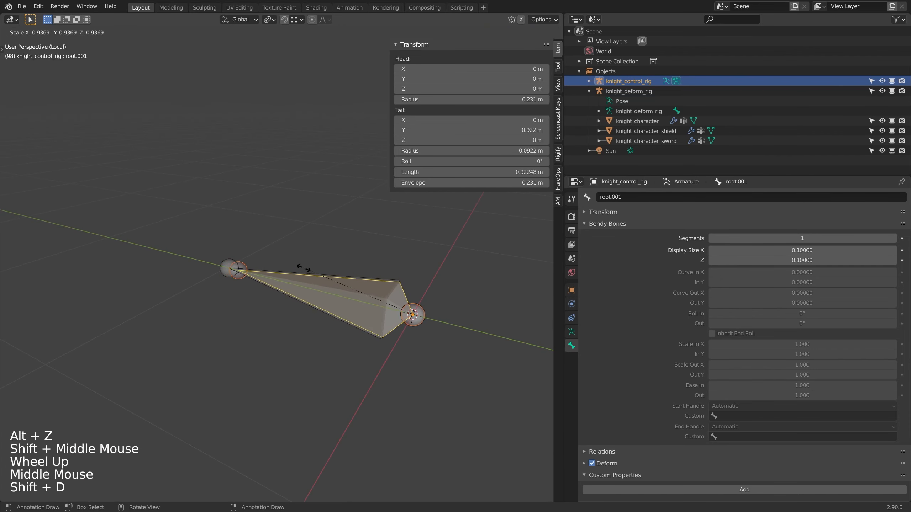
left_click(331, 280, "shift")
Step: Parent the smaller duplicate bone to the root bone
left_click(340, 276, "shift")
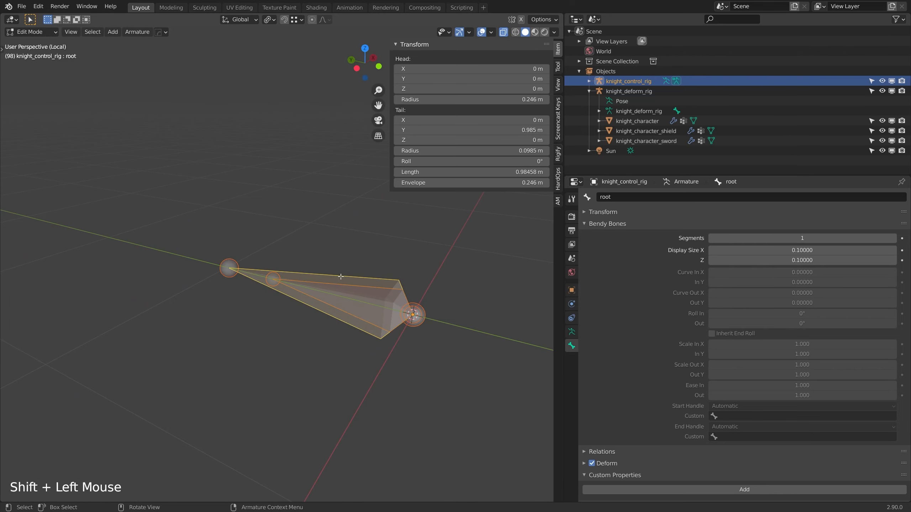
key("ctrl+p")
left_click(340, 276)
Step: Test the bone hierarchy beside the full knight by moving the root and its child bone in Pose Mode, cancelling each move
key("Tab")
scroll(344, 268, "down", 3)
middle_click_drag(344, 268, 346, 301)
key("KP_Divide")
scroll(332, 306, "up", 1, "shift")
scroll(388, 259, "up", 4)
left_click(279, 217)
scroll(279, 217, "down", 4)
middle_click_drag(279, 217, 313, 277, "shift")
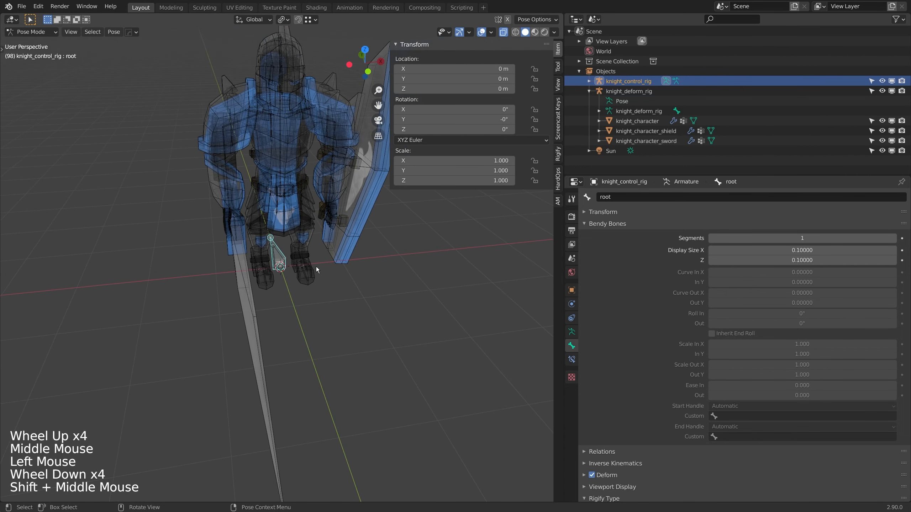
scroll(313, 277, "down", 2)
scroll(313, 277, "up", 2)
key("g")
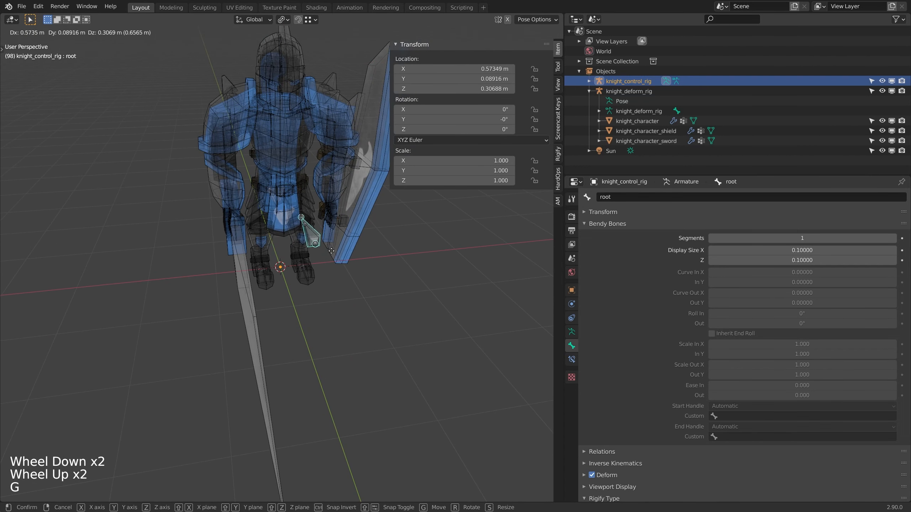
left_click(282, 261)
key("g")
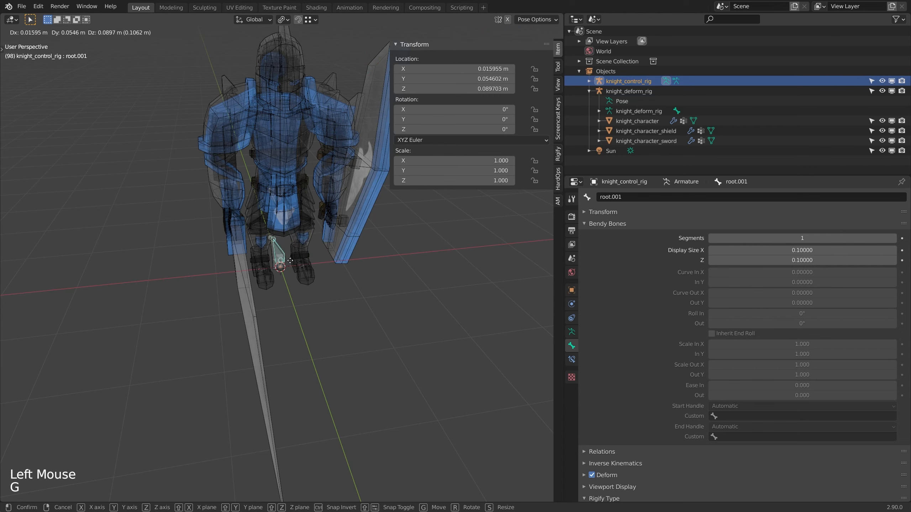
right_click(312, 265)
Step: Replace the numeric suffix in the smaller child bone's name with a text suffix
double_click(639, 196)
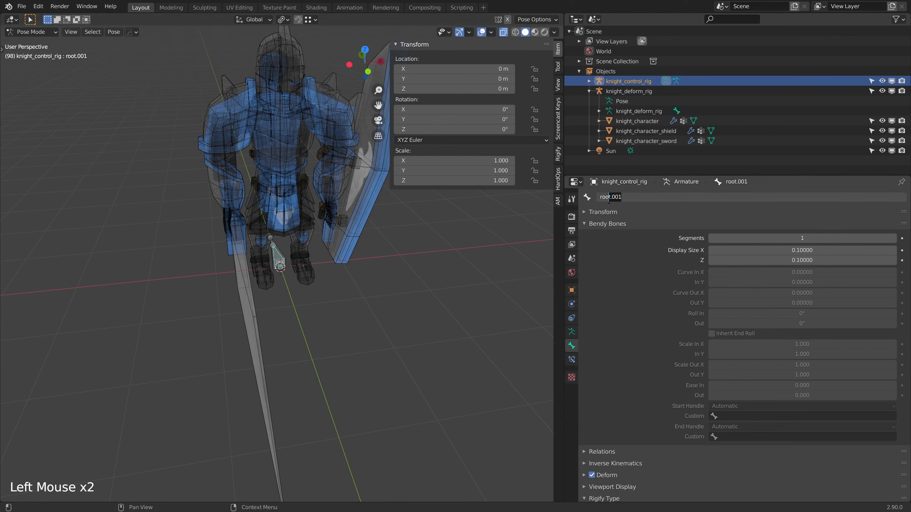
key("BackSpace")
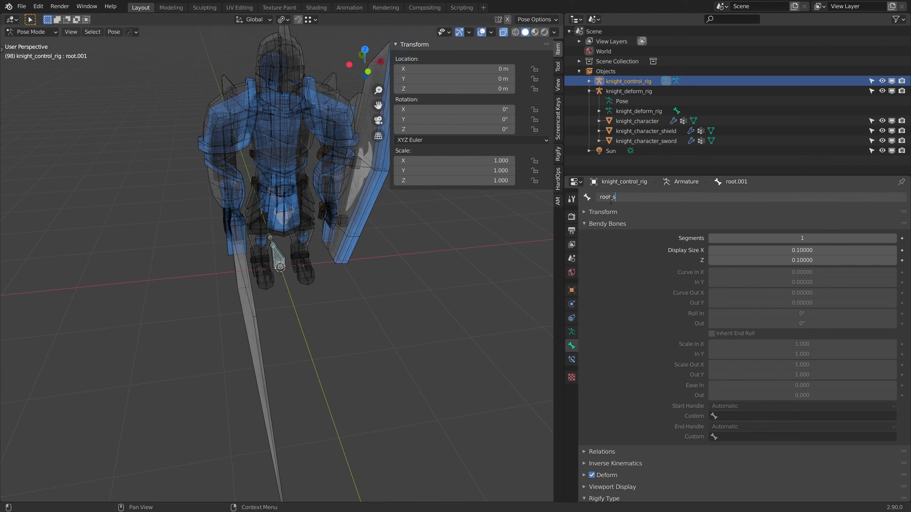
key("Return")
Step: Isolate the control rig in local view, return to Object Mode and add a mesh circle at the origin
left_click(279, 258)
key("KP_Divide")
scroll(282, 277, "down", 9)
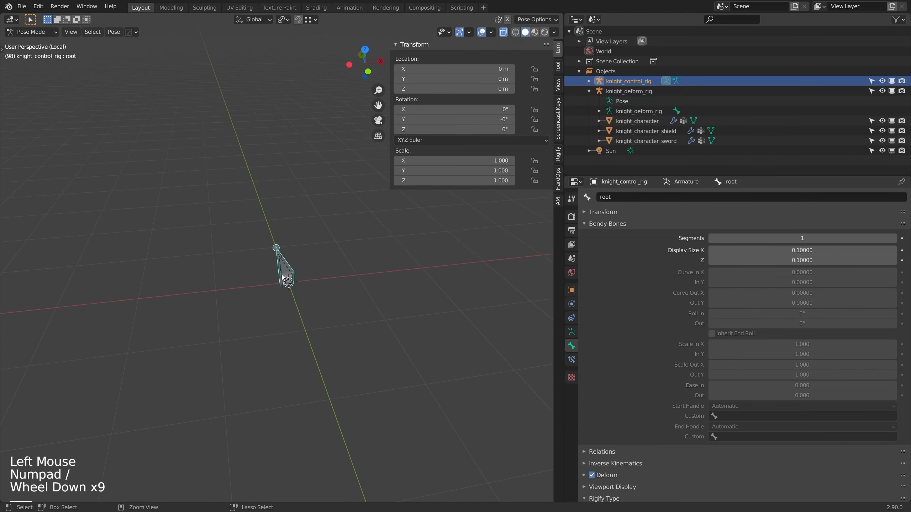
key("ctrl+Tab")
middle_click_drag(282, 277, 293, 279)
scroll(292, 279, "down", 1, "shift")
key("shift+a")
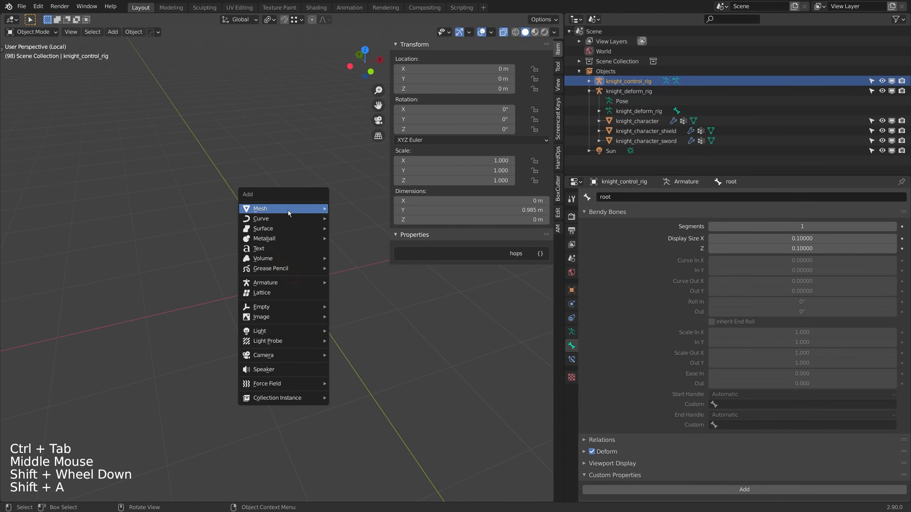
mouse_move(288, 213)
left_click(359, 230)
middle_click_drag(358, 230, 291, 280)
scroll(291, 280, "down", 3)
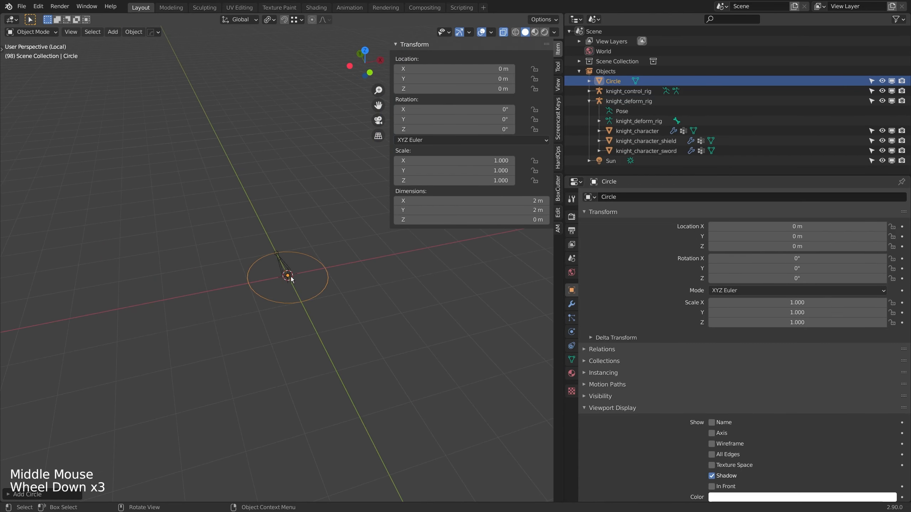
Step: Move the circle about 3.09 m along X, away from the rig
key("g")
key("x")
left_click(402, 267)
Step: In Pose Mode, assign the Circle object as the root bone's custom shape
middle_click_drag(353, 273, 330, 273, "shift")
scroll(329, 273, "up", 3)
middle_click_drag(329, 273, 238, 265, "shift")
left_click(267, 284)
key("ctrl+Tab")
left_click(256, 278)
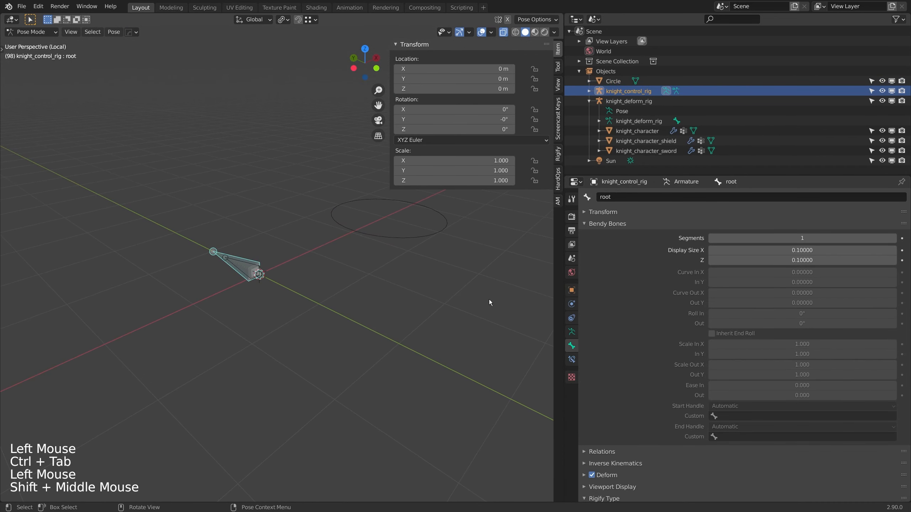
left_click(613, 356)
scroll(631, 405, "down", 20)
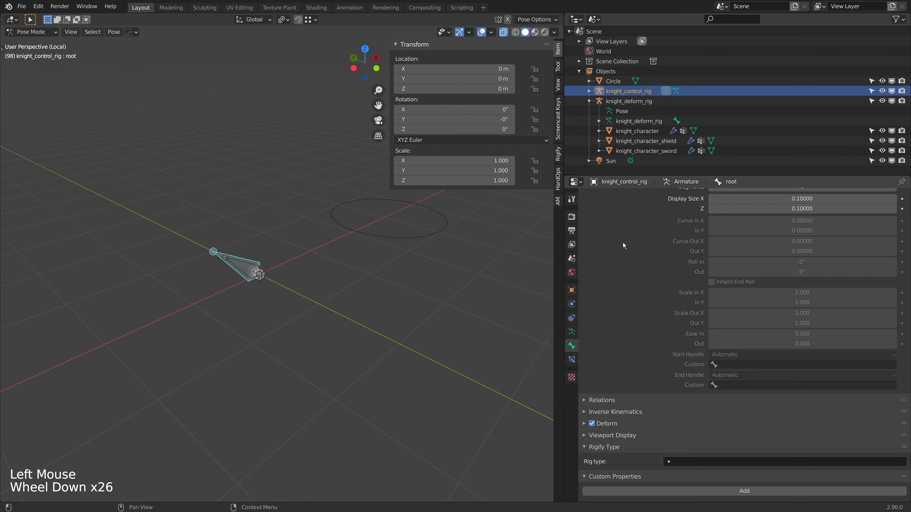
scroll(613, 228, "up", 4)
scroll(612, 225, "down", 5)
scroll(613, 225, "up", 4)
left_click(614, 224)
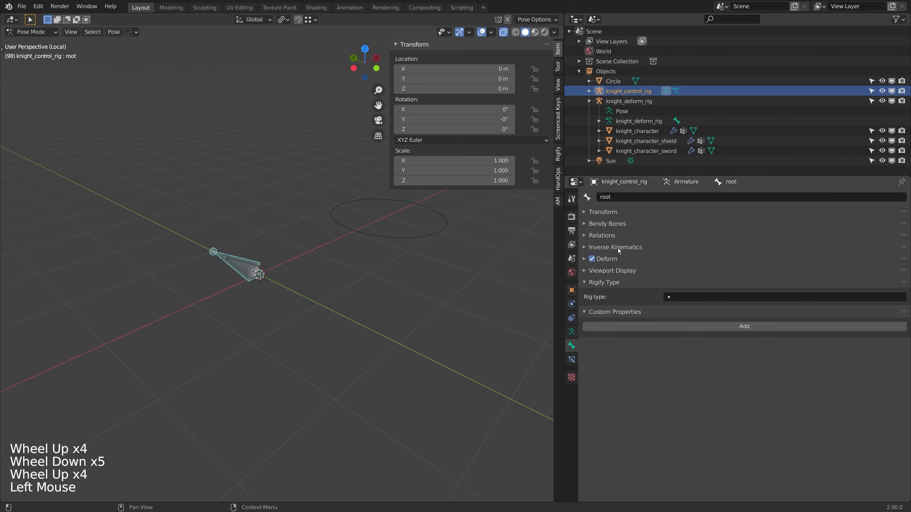
left_click(614, 270)
left_click(746, 314)
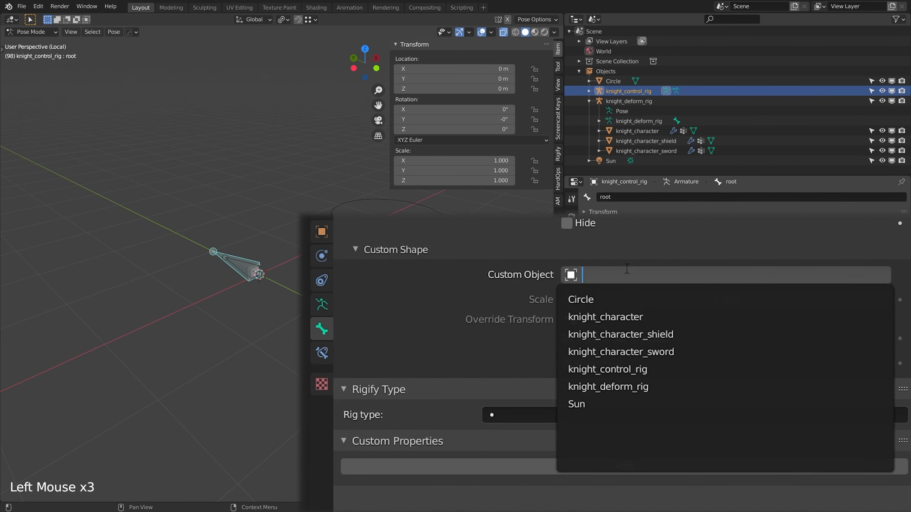
left_click(575, 298)
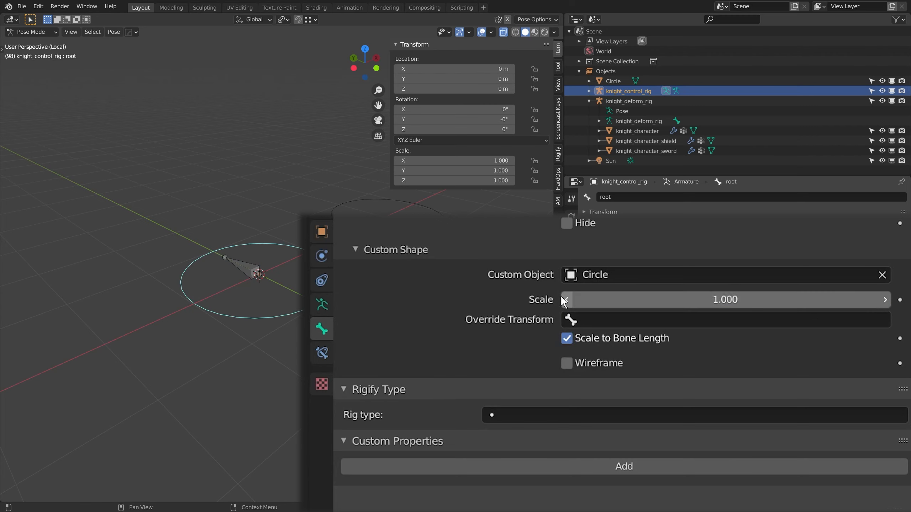
left_click(304, 259)
left_click(409, 242)
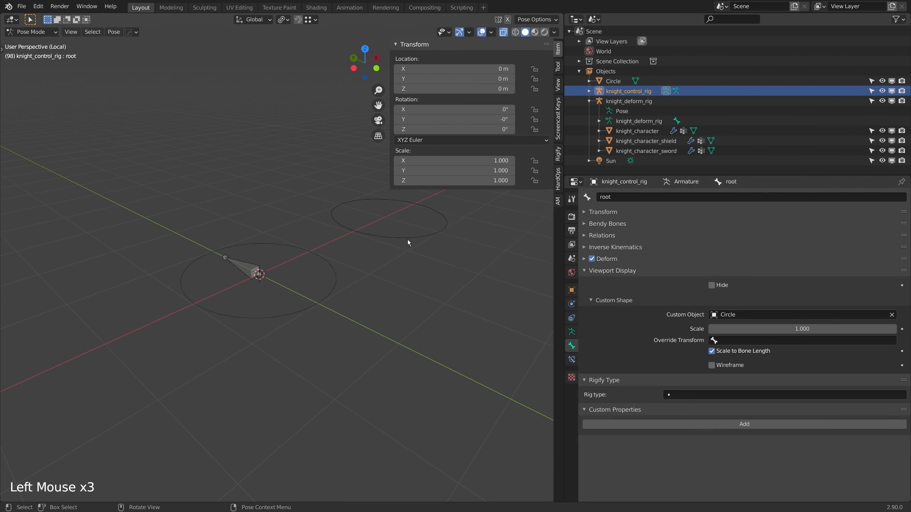
Step: Return to Object Mode and open the circle mesh in Edit Mode
key("ctrl+Tab")
left_click(370, 245)
left_click(369, 243)
left_click(368, 236)
key("Tab")
left_click_drag(362, 218, 330, 250)
key("g")
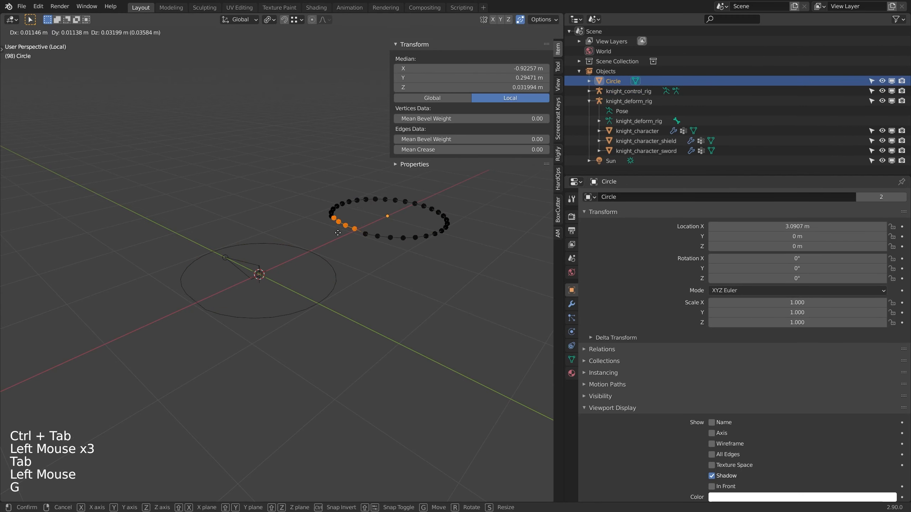
right_click(320, 248)
Step: From the top view, flatten the seven vertices at the circle's +Y end by scaling them to 0 along Y
middle_click_drag(344, 265, 283, 276)
scroll(293, 280, "down", 3)
middle_click_drag(283, 277, 268, 265)
scroll(276, 273, "up", 1)
key("KP_7")
scroll(269, 265, "up", 1)
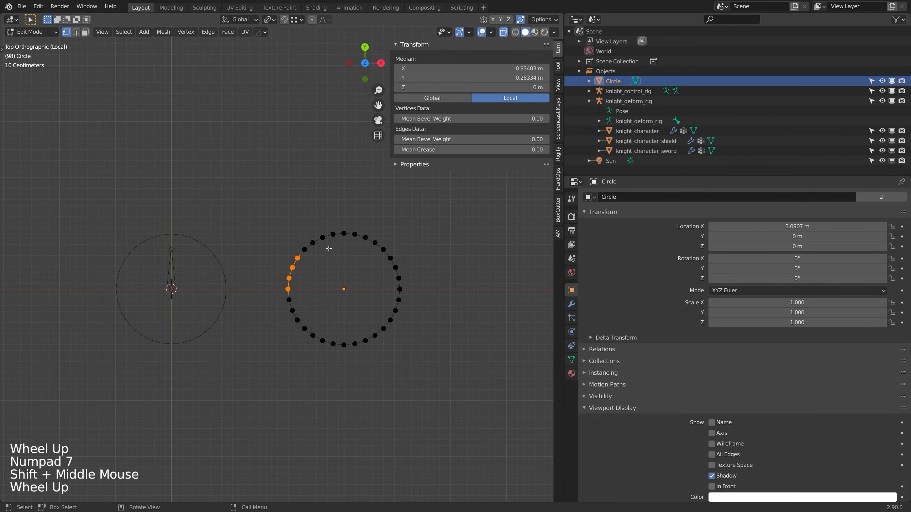
scroll(268, 264, "up", 1)
left_click_drag(296, 202, 401, 236)
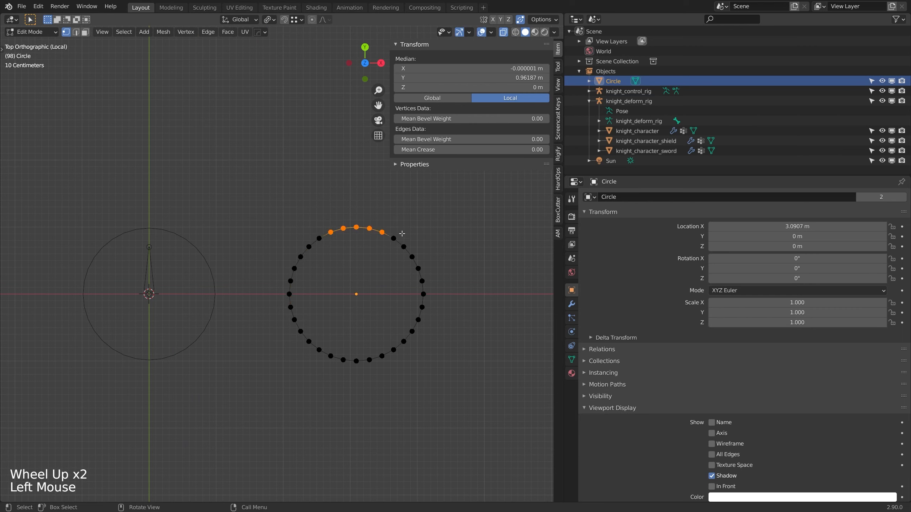
left_click_drag(306, 218, 408, 242)
key("s")
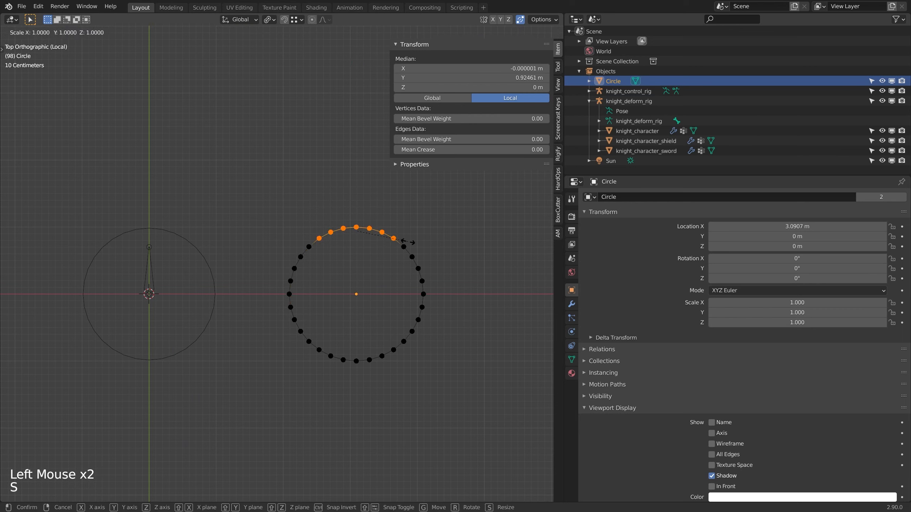
key("y")
key("0")
key("Return")
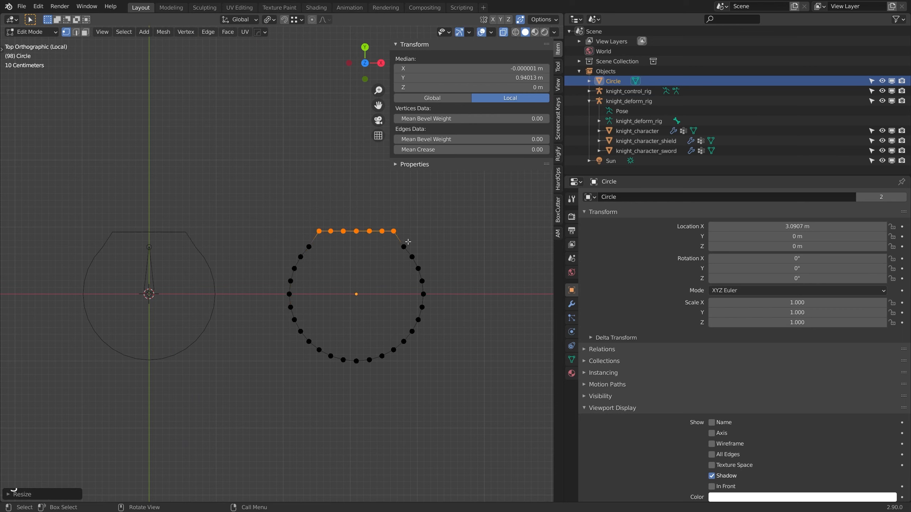
Step: Enable snapping and move the flattened +Y vertices about -0.233 m along Y, level with their neighbouring vertices
key("shift+Tab")
key("g")
key("y")
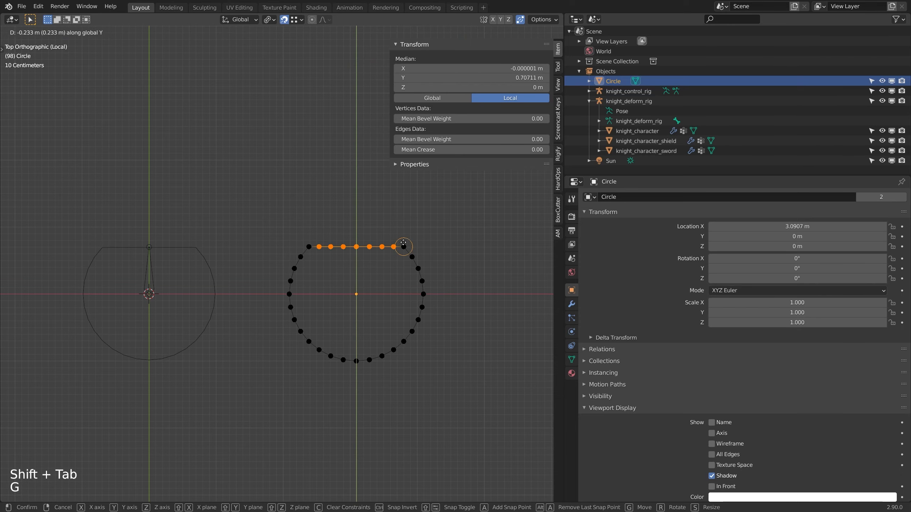
left_click(404, 247)
scroll(331, 353, "down", 2)
middle_click_drag(330, 352, 321, 314)
scroll(333, 320, "up", 2)
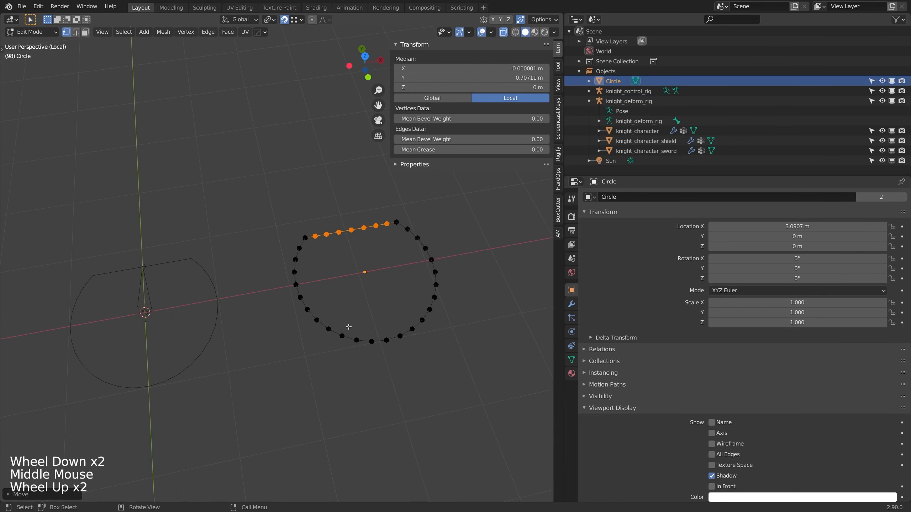
Step: From the top view, flatten the nine vertices at the circle's -Y end by scaling them to 0 along Y
key("KP_7")
left_click_drag(420, 389, 299, 340)
key("s")
key("y")
key("0")
key("Return")
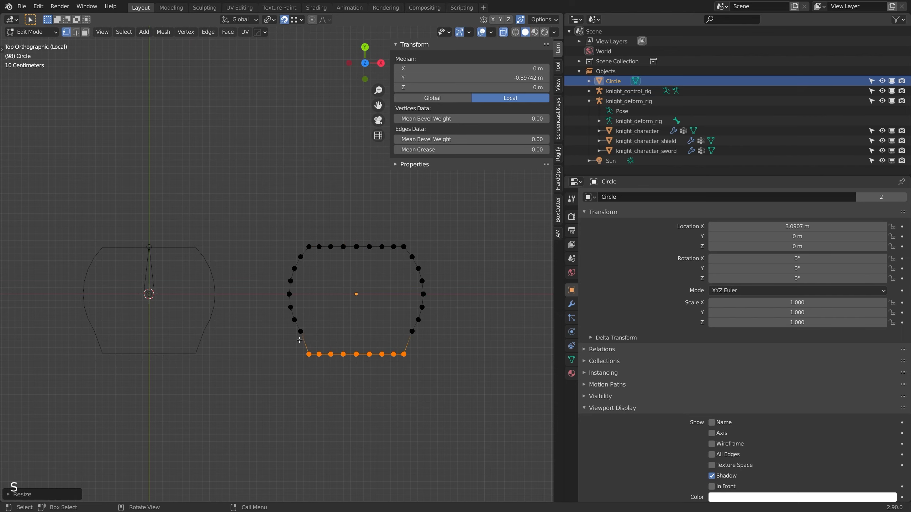
Step: Snap the nine flattened -Y vertices level with their neighbouring vertices, at about -0.556 m in Y
left_click(300, 338)
left_click_drag(272, 387, 450, 350)
key("g")
left_click(409, 332)
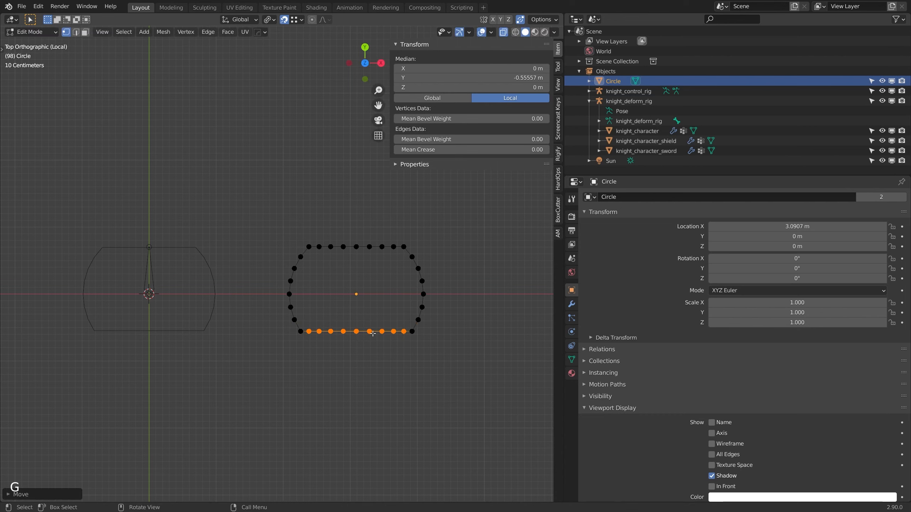
Step: Move the five middle vertices of the -Y edge outward to about -0.959 m in Y and return to Object Mode
left_click_drag(382, 328, 327, 341)
left_click_drag(392, 319, 330, 345)
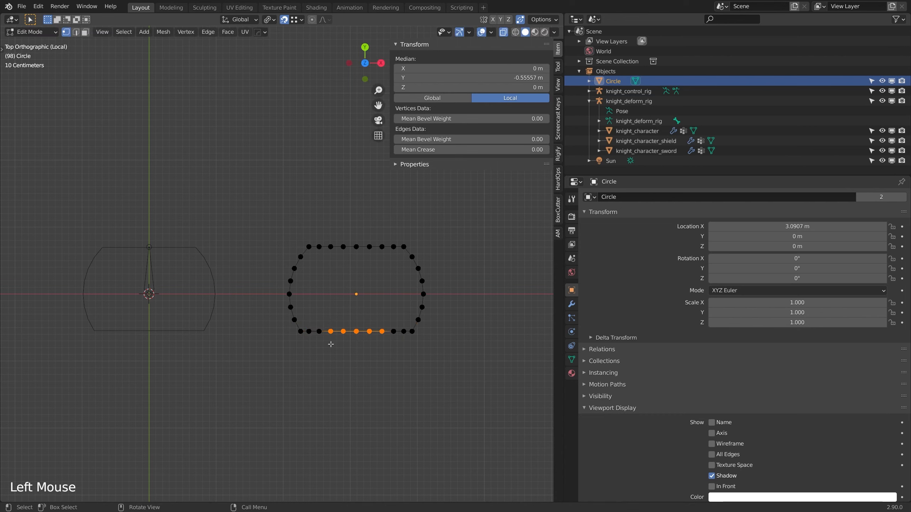
key("g")
key("Tab")
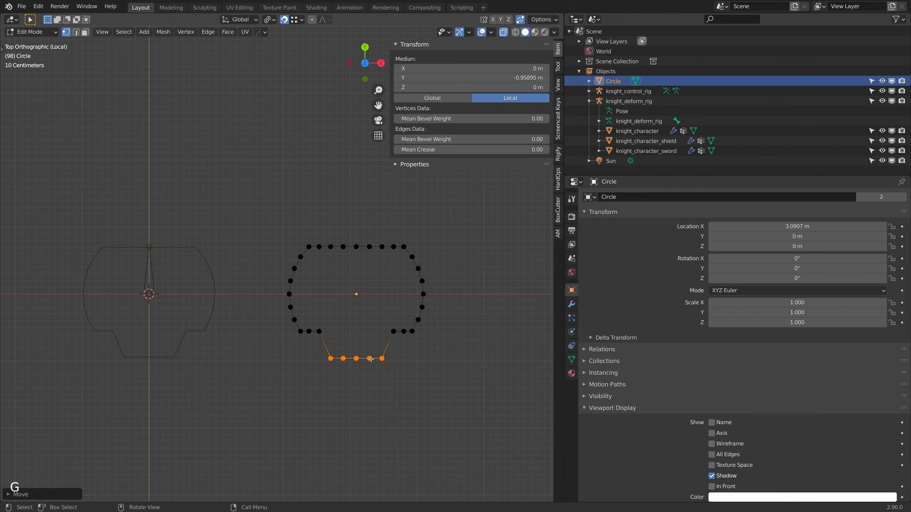
Step: Leave local view and test-move the root bone in Pose Mode, cancelling the move
scroll(213, 361, "down", 2)
middle_click_drag(215, 359, 254, 332)
scroll(254, 332, "up", 2)
scroll(276, 323, "down", 2)
left_click(277, 323)
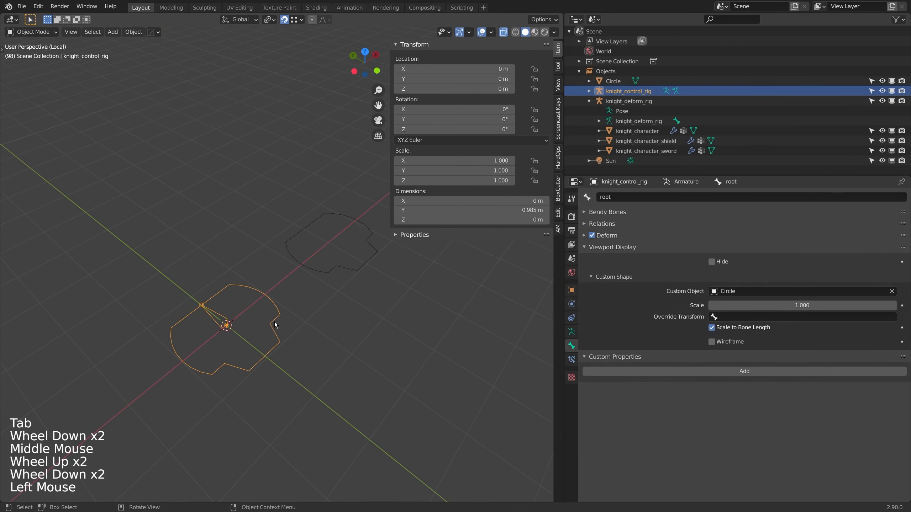
key("KP_Divide")
key("ctrl+Tab")
left_click(301, 301)
key("g")
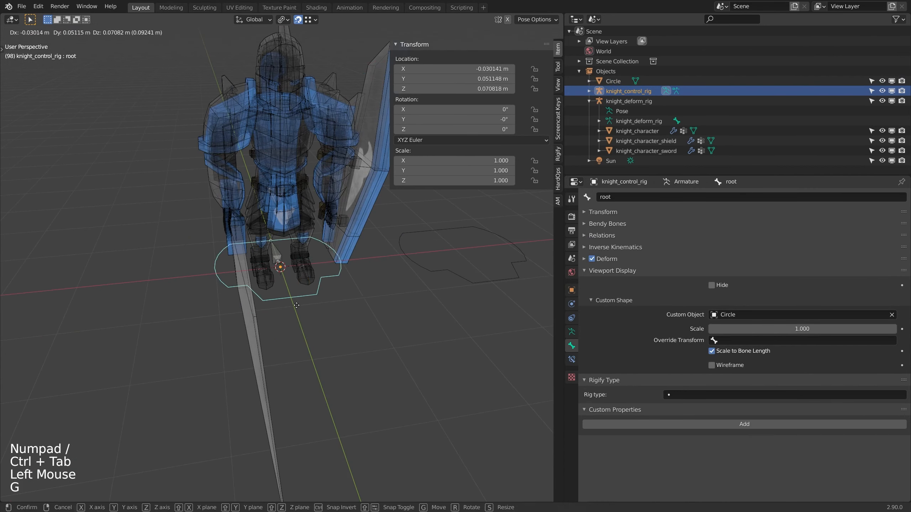
key("Escape")
Step: Return to Object Mode and isolate the control rig and the Circle object in local view
middle_click_drag(297, 305, 246, 295)
scroll(277, 317, "up", 1)
left_click(285, 272)
mouse_move(247, 294)
middle_mouse_down()
mouse_move(229, 307)
mouse_move(258, 308)
middle_mouse_up()
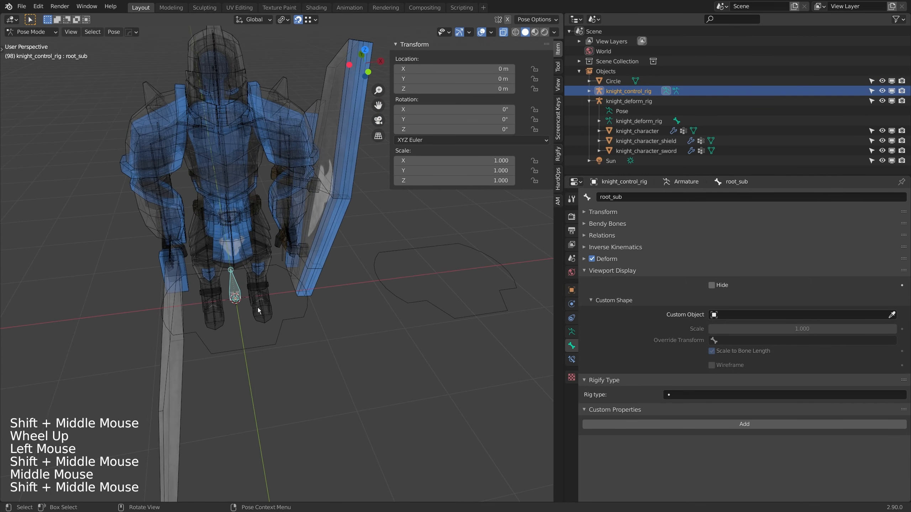
scroll(189, 337, "down", 2)
middle_click_drag(189, 337, 276, 311)
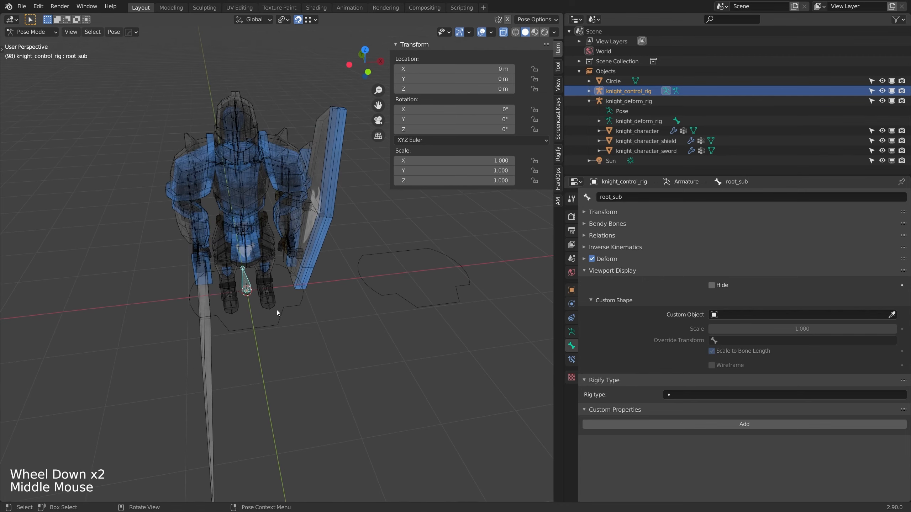
key("ctrl+Tab")
left_click(397, 298, "shift")
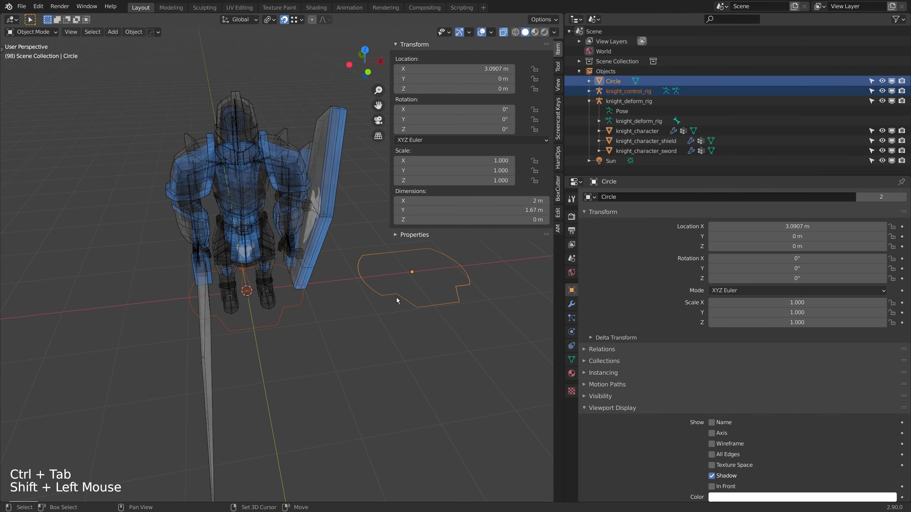
key("KP_Divide")
middle_click_drag(396, 297, 350, 296, "shift")
middle_click_drag(350, 296, 261, 296)
Step: Add a second mesh circle and move it about 4.92 m along X, beside the first control shape
key("shift+a")
mouse_move(291, 297)
left_click(338, 317)
scroll(323, 311, "down", 3)
scroll(308, 316, "up", 1)
key("g")
left_click(463, 279)
Step: In Pose Mode, assign Circle.001 as the custom shape of the control rig's root_sub bone
left_click(234, 299)
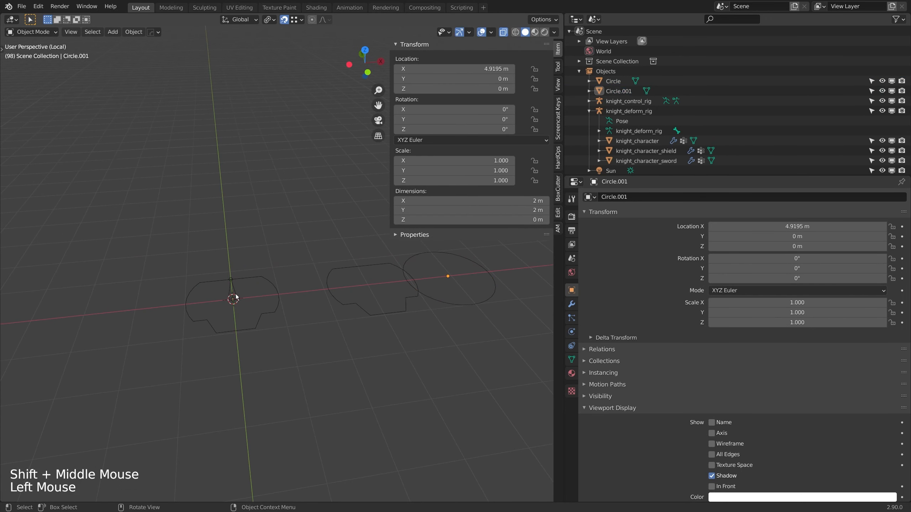
left_click(231, 298)
key("ctrl+Tab")
left_click(232, 294)
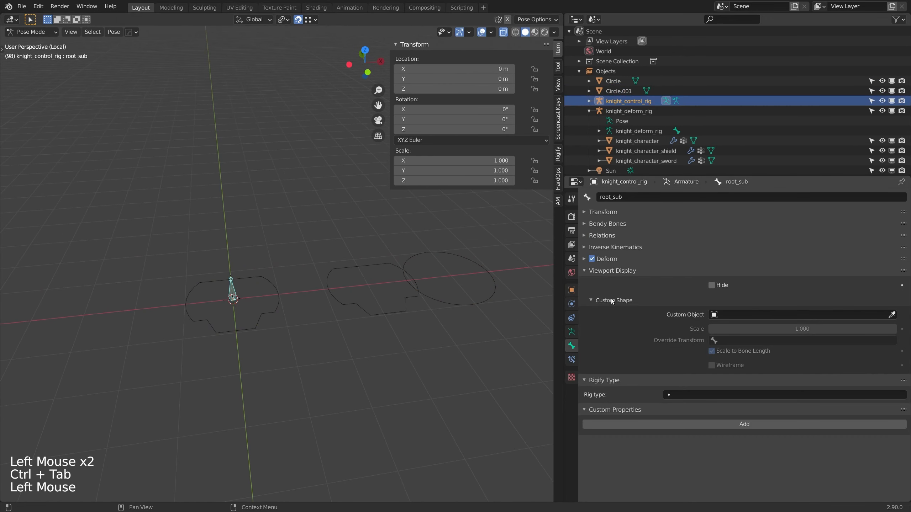
double_click(738, 314)
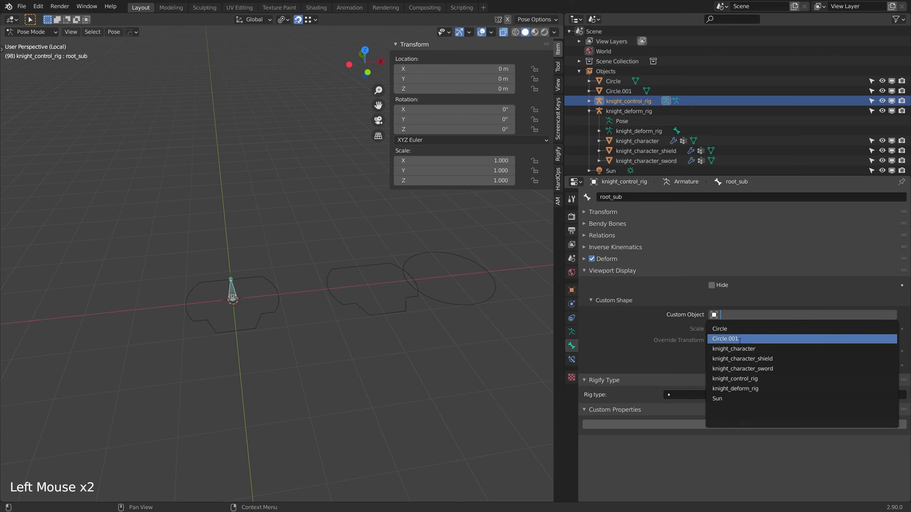
left_click(739, 340)
middle_click_drag(228, 297, 250, 301)
scroll(251, 301, "up", 1)
Step: From the top view in Edit Mode, squash Circle.001's mesh along Y to about 1.54 m and return to Object Mode
left_click(452, 273)
middle_click_drag(453, 272, 435, 278)
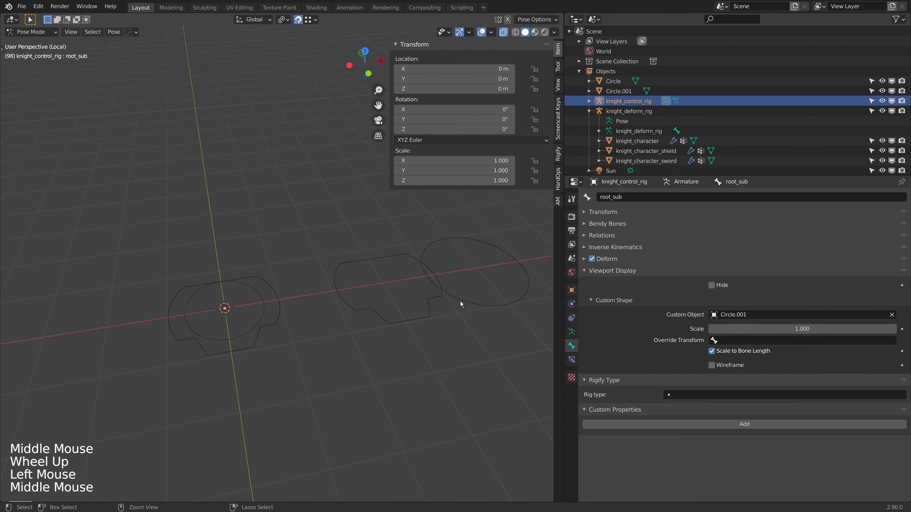
key("ctrl+Tab")
left_click(470, 298)
key("KP_7")
key("Tab")
middle_click_drag(403, 328, 383, 316, "shift")
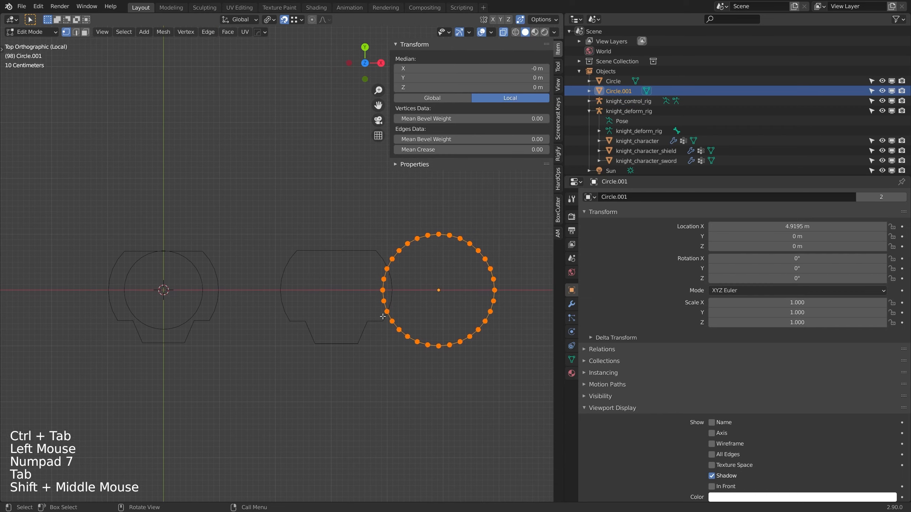
key("s")
key("y")
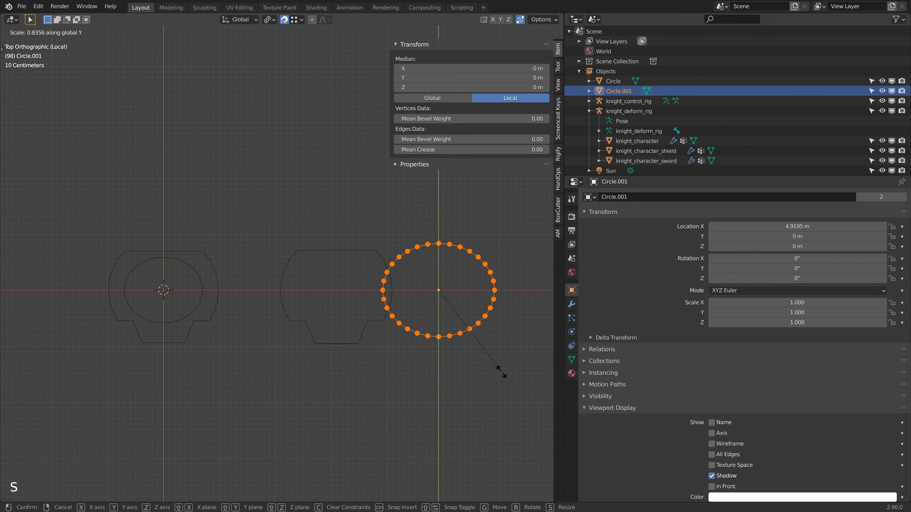
left_click(484, 366)
key("Tab")
middle_click_drag(443, 353, 259, 255)
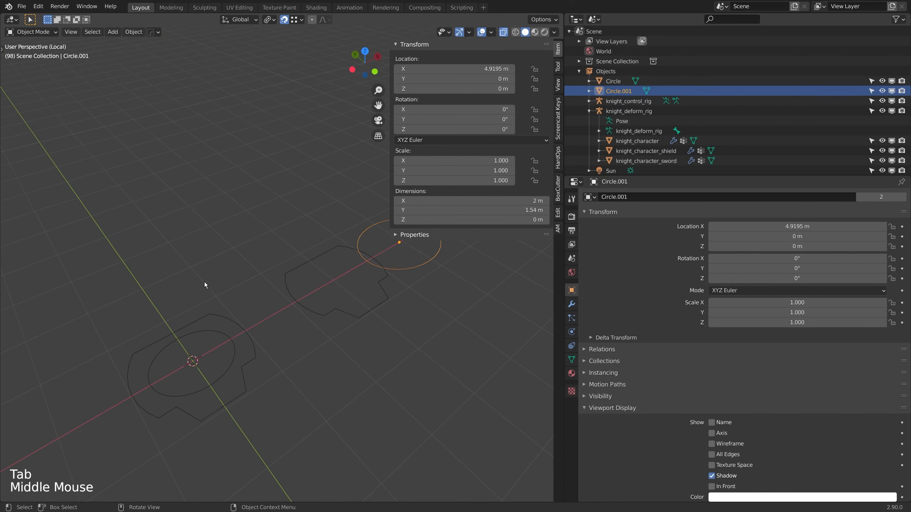
Step: Leave local view and scale Circle.001's mesh along Y in Edit Mode, judging its size against the knight's feet
key("Tab")
key("KP_Divide")
key("Tab")
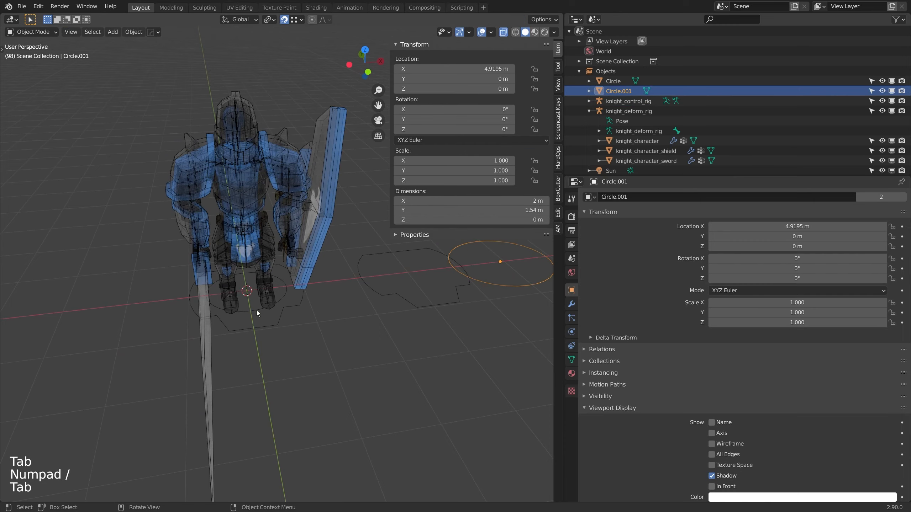
key("Tab")
middle_click_drag(258, 311, 349, 331)
scroll(175, 305, "down", 1)
scroll(315, 360, "up", 3)
scroll(314, 360, "up", 1)
scroll(337, 341, "up", 1)
key("s")
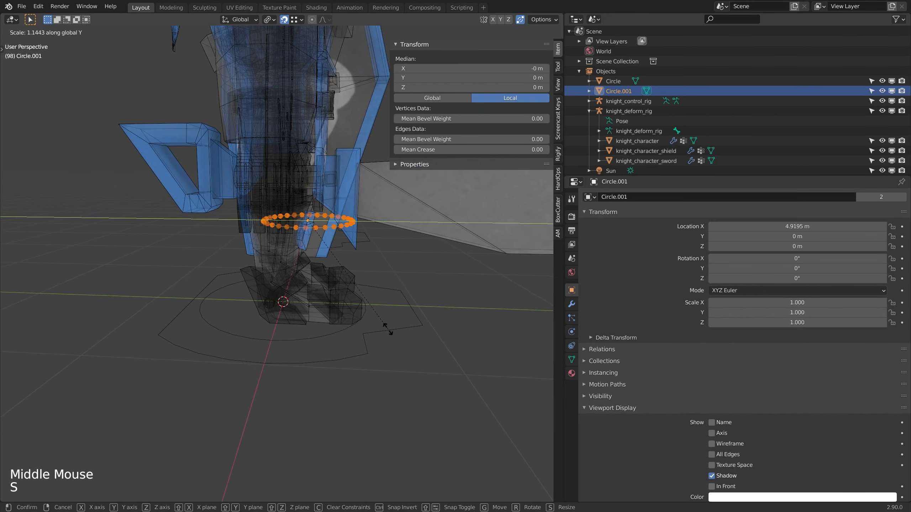
left_click(369, 326)
Step: Move Circle.001's mesh about -0.10 m along Y to centre the root_sub shape around the knight's feet
key("g")
key("y")
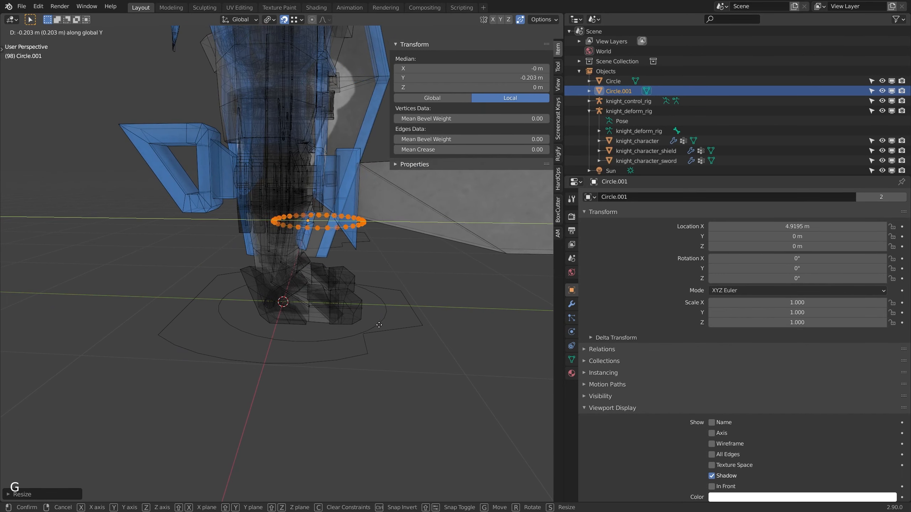
left_click(374, 323)
scroll(374, 322, "down", 2)
middle_click_drag(374, 322, 455, 362)
scroll(243, 319, "down", 1)
Step: Scale Circle.001's mesh along X, and by about 1.07 along Y, to fit around the knight's feet
key("s")
key("x")
left_click(533, 371)
scroll(532, 371, "down", 2)
scroll(533, 371, "down", 1, "shift")
middle_click_drag(455, 363, 383, 336)
key("s")
key("y")
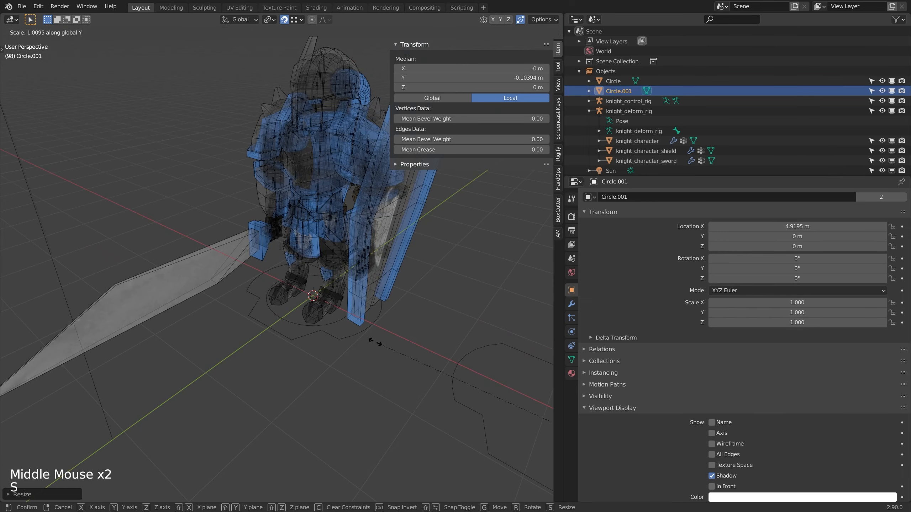
left_click(338, 348)
Step: Move Circle.001's mesh slightly further along -Y and return to Object Mode
scroll(339, 348, "down", 2)
mouse_move(340, 347)
middle_mouse_down()
mouse_move(391, 348)
mouse_move(332, 339)
middle_mouse_up()
scroll(391, 348, "up", 1)
scroll(391, 348, "down", 1)
middle_click_drag(332, 339, 343, 346)
key("g")
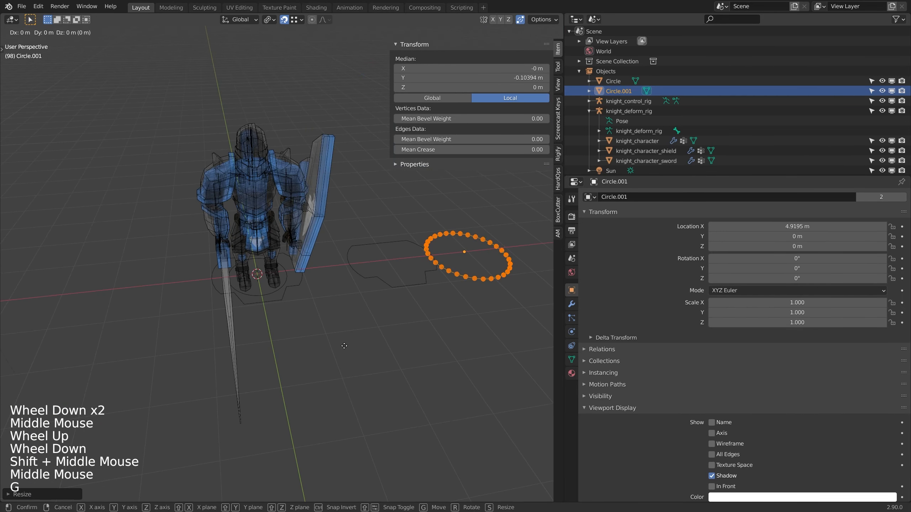
key("y")
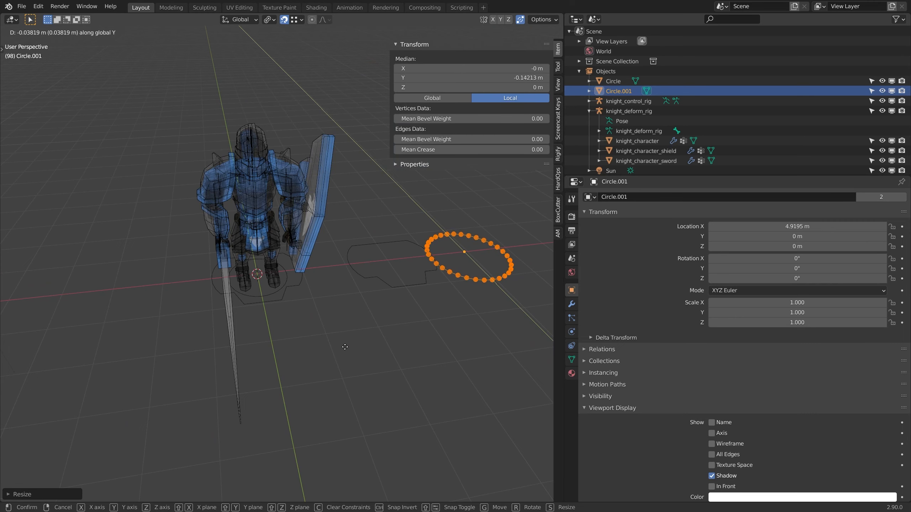
key("Tab")
Step: Put the control rig in Pose Mode, test-move the root_sub bone and turn off snapping
middle_click_drag(307, 321, 288, 282)
left_click(280, 286)
scroll(288, 283, "down", 1)
key("ctrl+Tab")
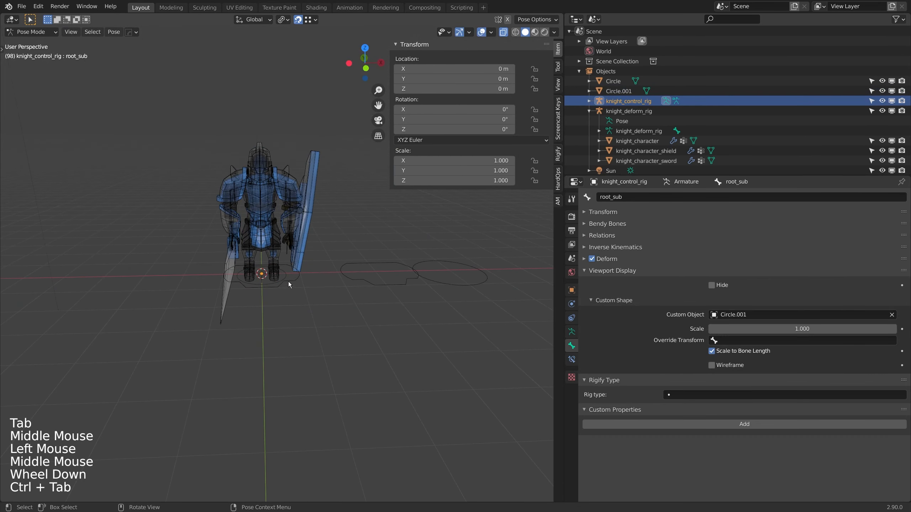
left_click(289, 282)
key("g")
key("shift+Tab")
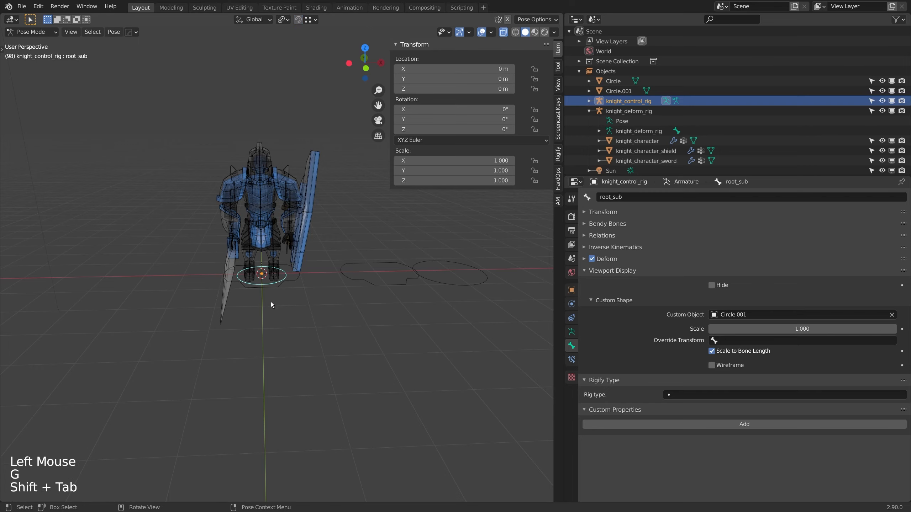
Step: Select the root bone, try hiding it, undo that, and test-move the bone without keeping the move
scroll(283, 303, "up", 4)
left_click(300, 301)
key("h")
key("ctrl+z")
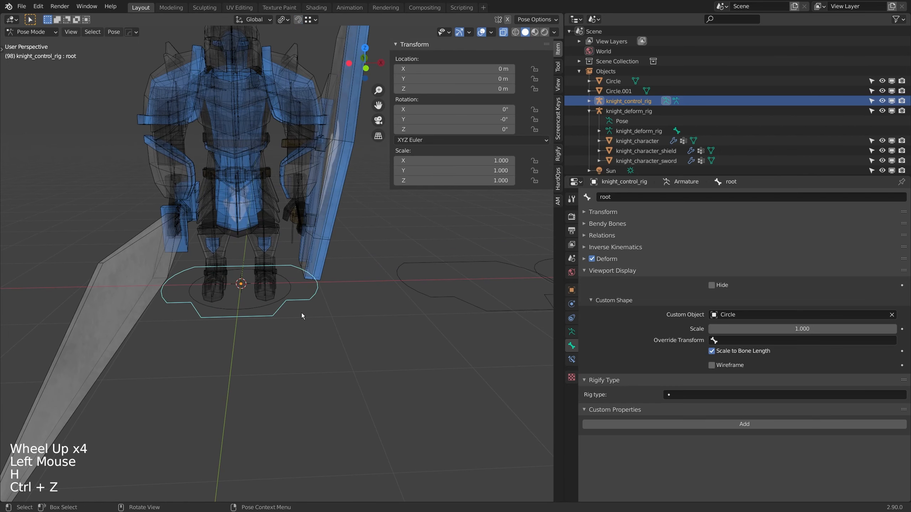
key("g")
right_click(317, 313)
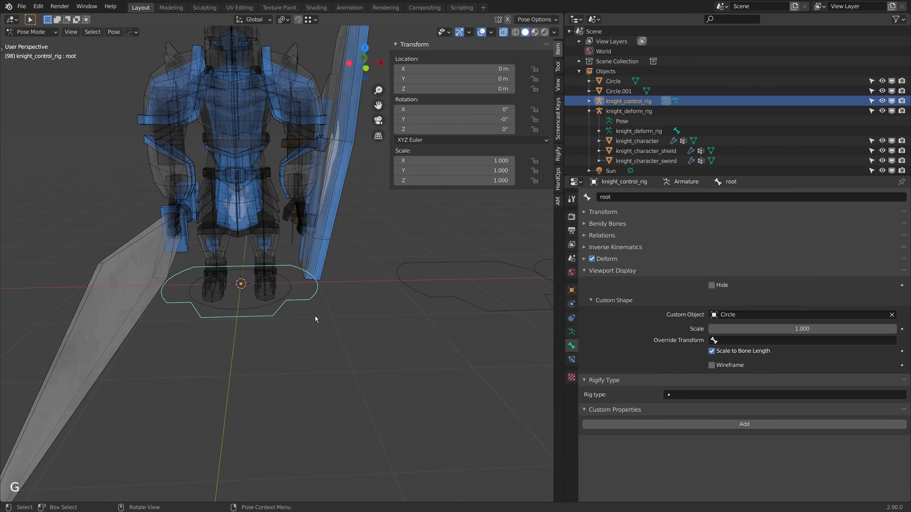
Step: Add a bone group named root to the control rig's armature
left_click(572, 332)
left_click(471, 275)
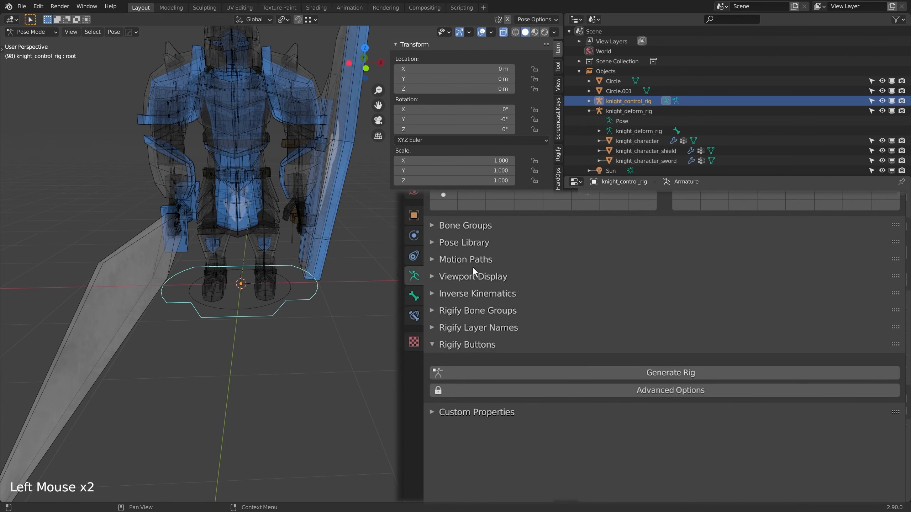
left_click(465, 226)
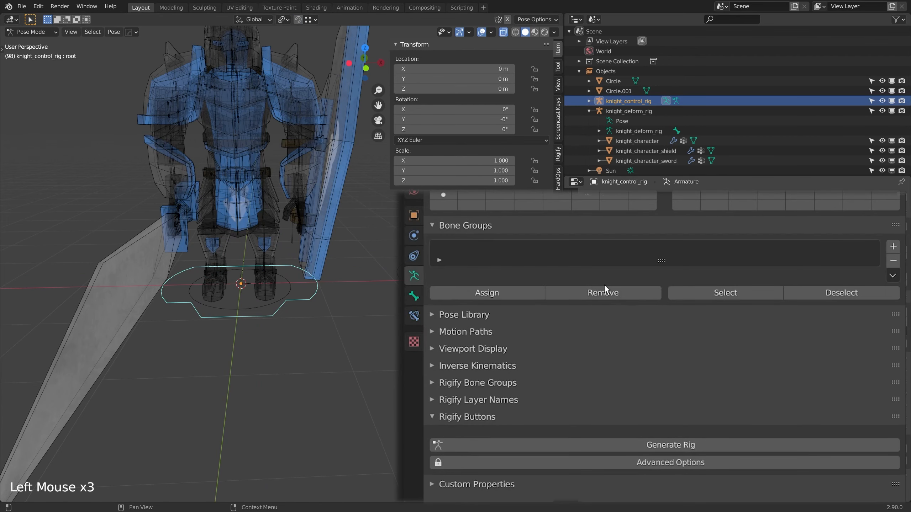
left_click(892, 248)
type("oot")
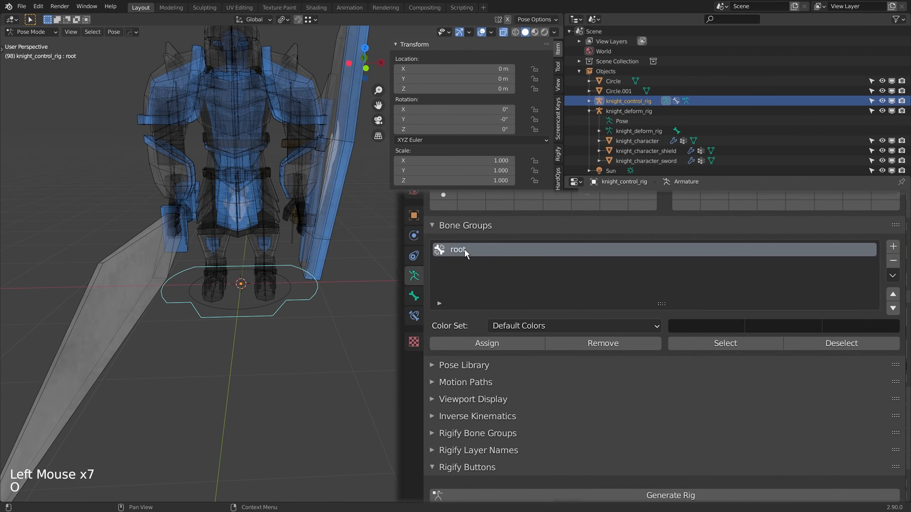
Step: Assign the root and root_sub bones to the root group and set its colours to 01 - Theme Color Set
left_click(230, 302)
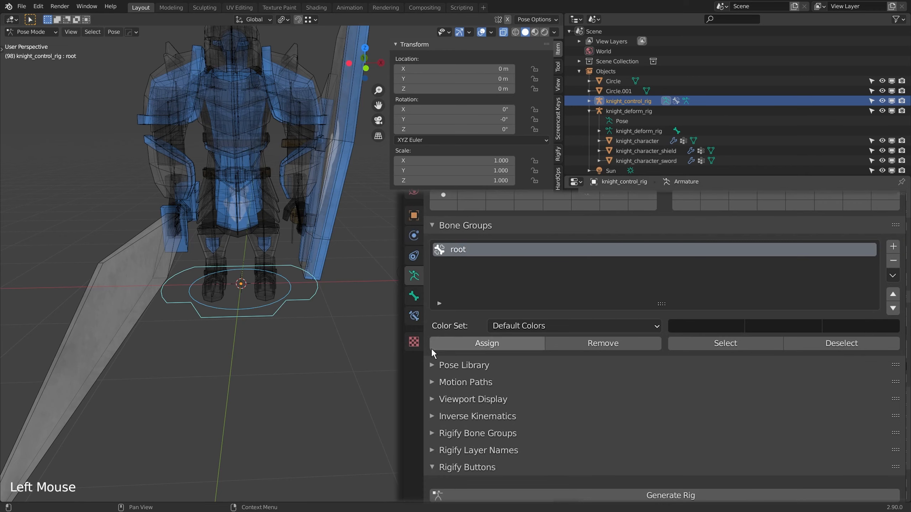
left_click(554, 325)
left_click(560, 359)
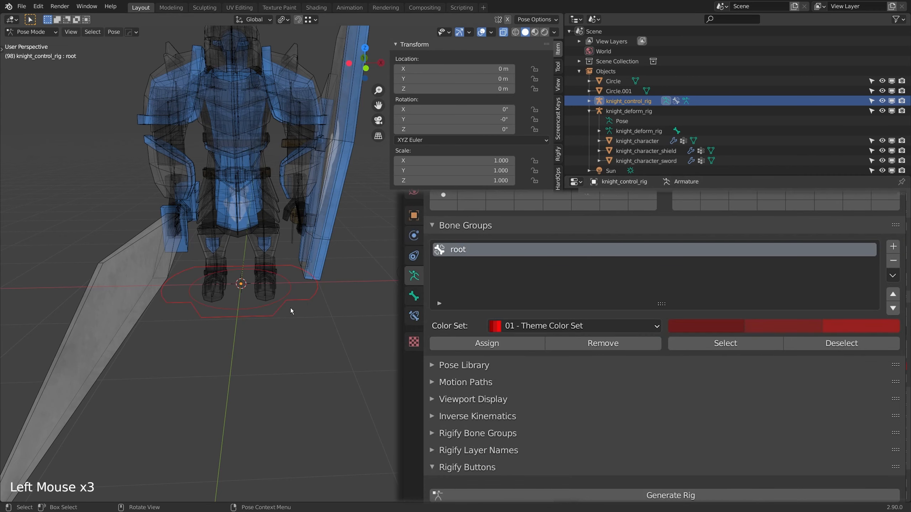
Step: Test-move the selected root bones together and the root_sub bone alone, cancelling both moves
key("g")
right_click(299, 330)
left_click(255, 310)
key("g")
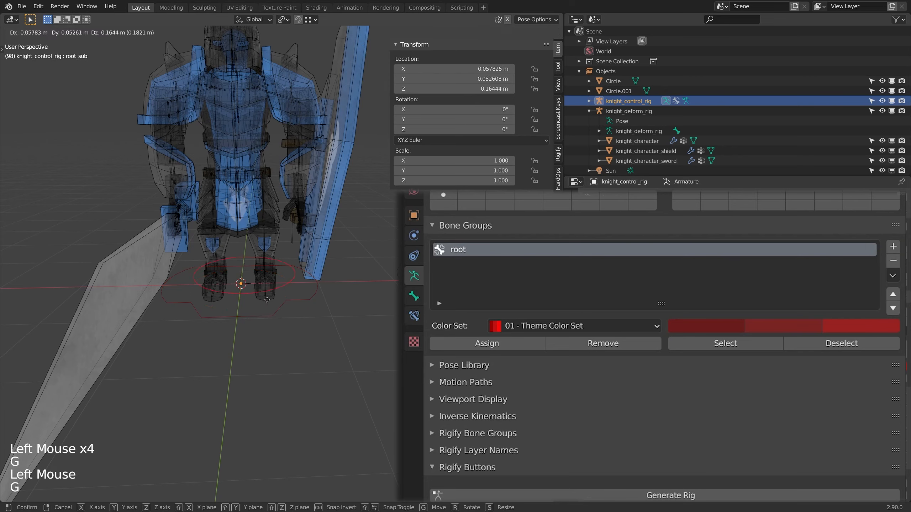
right_click(293, 324)
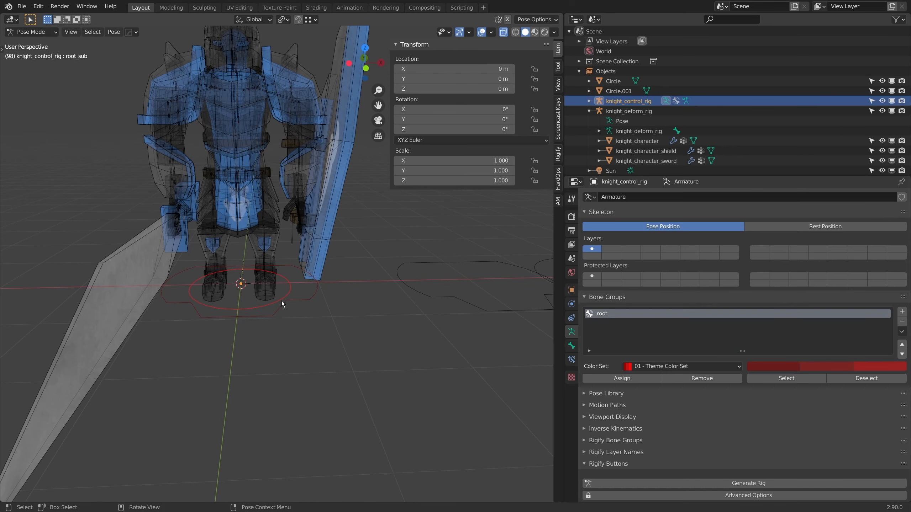
Step: Test-move the root_sub bone and clear its rotation and location
left_click(288, 297)
key("g")
left_click(293, 306)
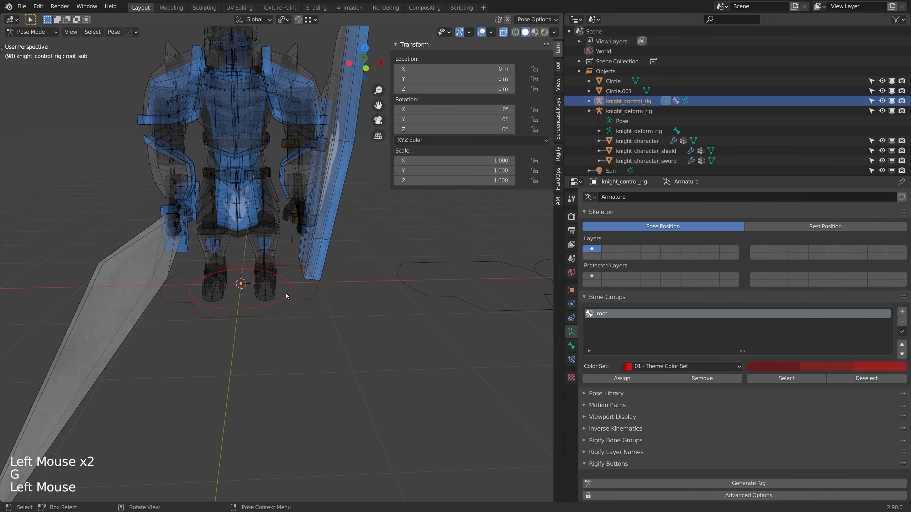
key("g")
left_click(293, 271)
key("Escape")
key("alt+r")
key("alt+g")
middle_click_drag(292, 280, 308, 295, "shift")
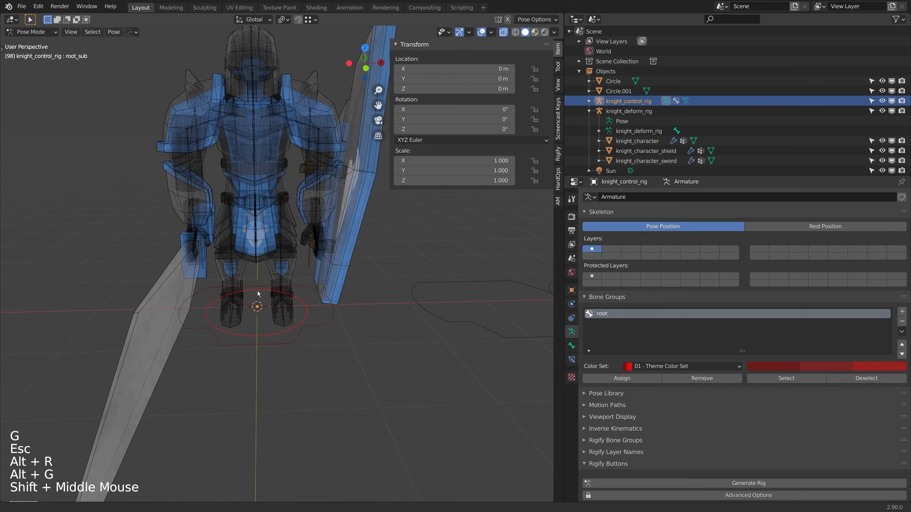
Step: Return to Object Mode and select the knight_deform_rig armature
scroll(295, 302, "up", 2)
key("ctrl+Tab")
left_click(295, 248)
left_click(294, 248)
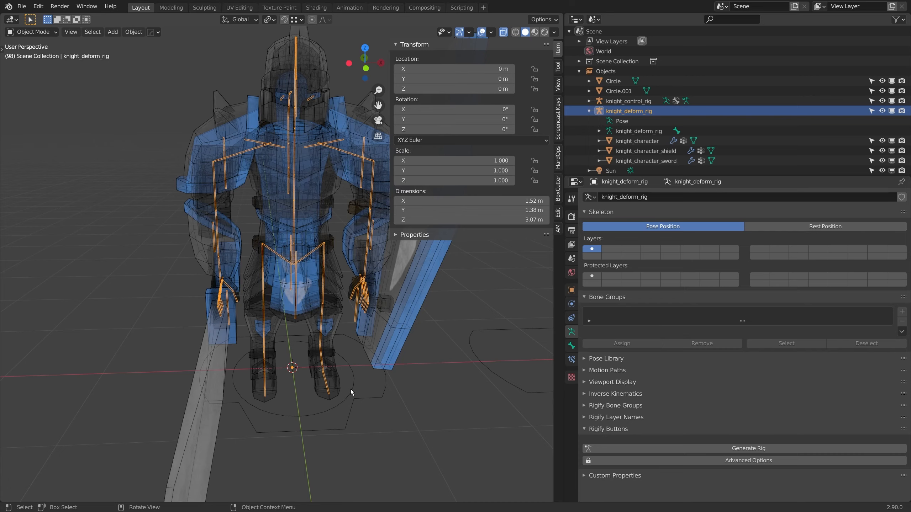
middle_click_drag(288, 272, 242, 237)
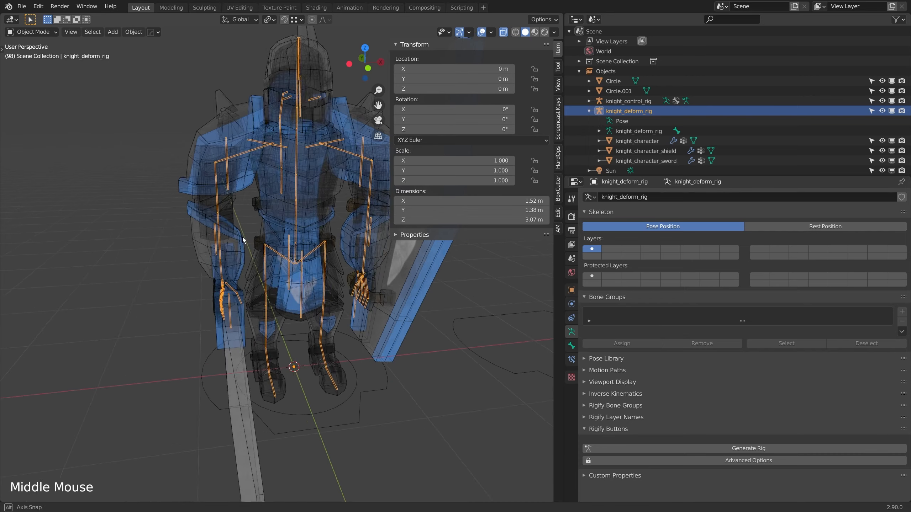
scroll(313, 259, "up", 2)
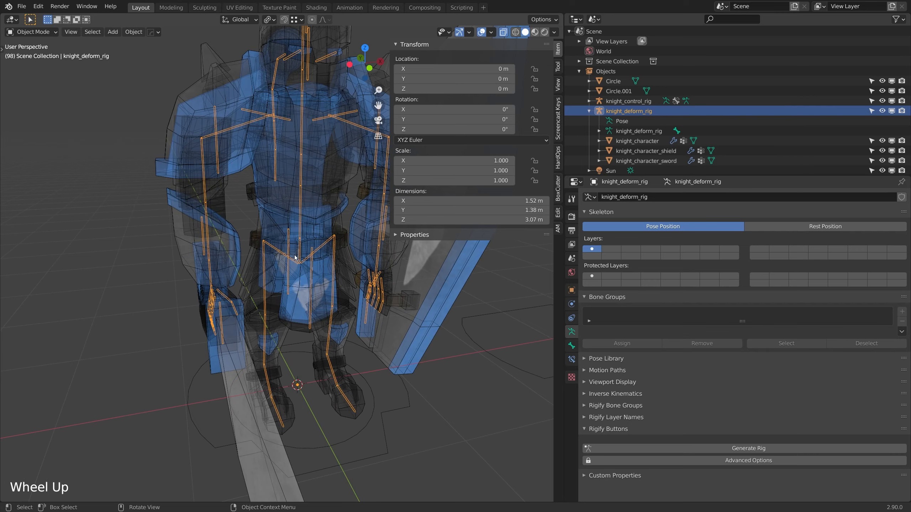
Step: In Edit Mode, select the deform rig's central bone chain from pelvis_01 up through the spine and neck to head_01
key("Tab")
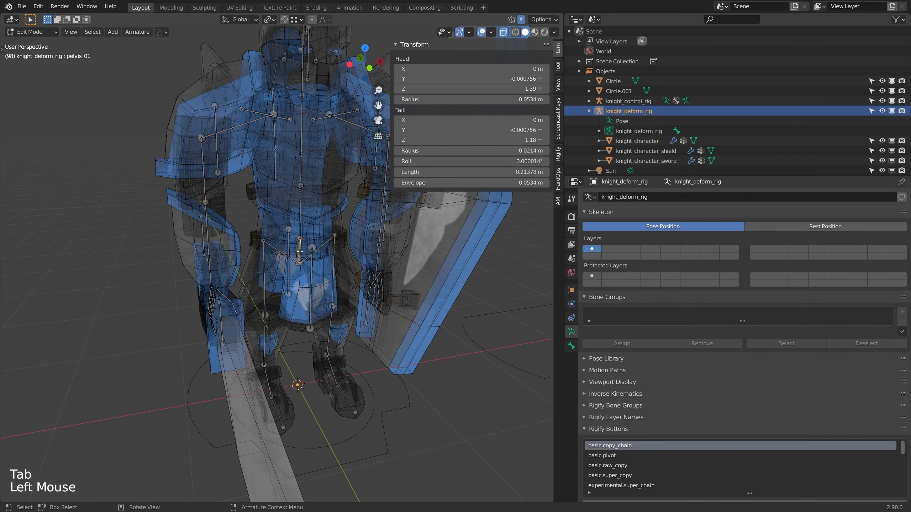
left_click(299, 214, "shift")
left_click(304, 121, "shift")
middle_click_drag(304, 121, 304, 158, "shift")
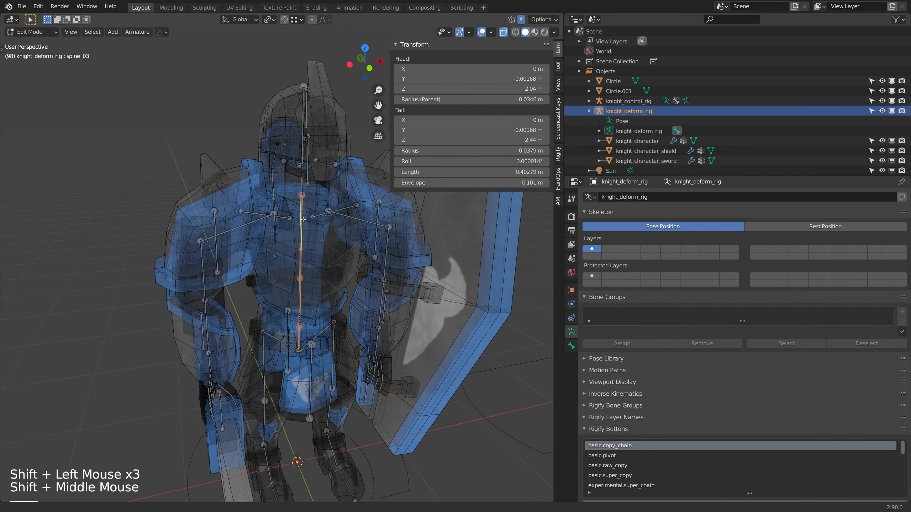
scroll(306, 276, "up", 2)
left_click(308, 284, "shift")
middle_click_drag(309, 285, 310, 281, "shift")
middle_click_drag(310, 281, 312, 275)
left_click(312, 275, "shift")
scroll(321, 224, "down", 7)
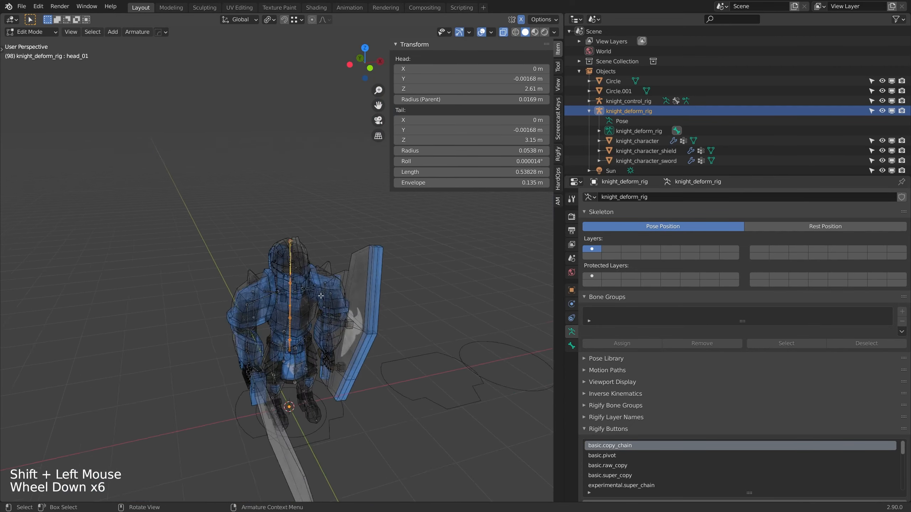
scroll(320, 224, "down", 1, "shift")
middle_click_drag(320, 223, 259, 262, "shift")
scroll(272, 251, "up", 2)
scroll(259, 263, "up", 2)
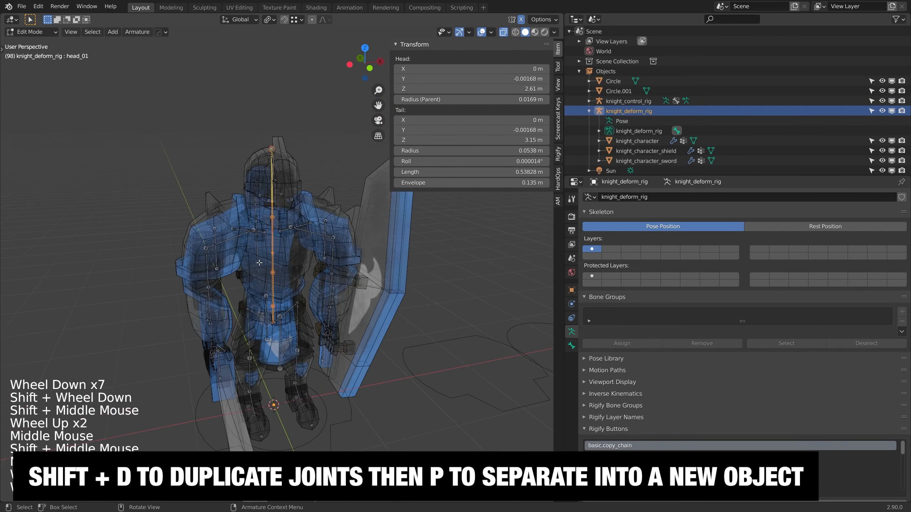
Step: Duplicate the selected bone chain in place and separate the copy into a new armature object
key("shift+d")
right_click(259, 263)
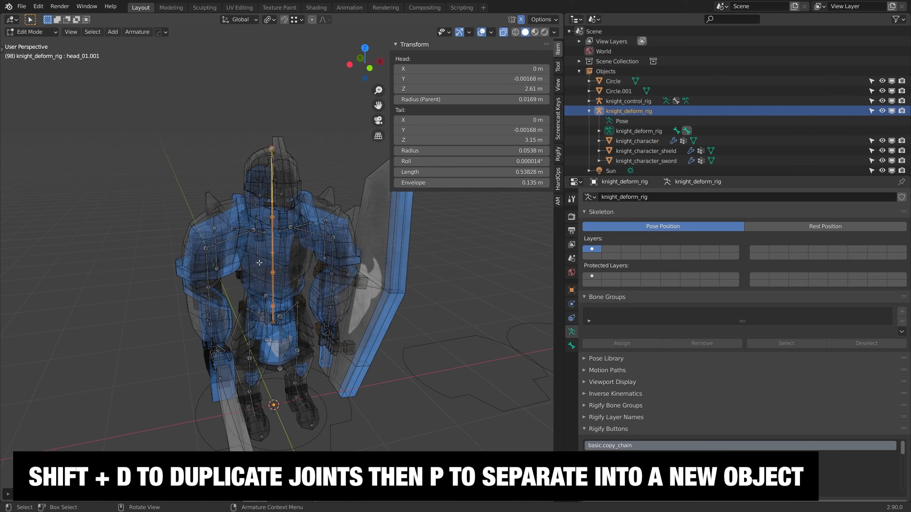
key("p")
left_click(259, 265)
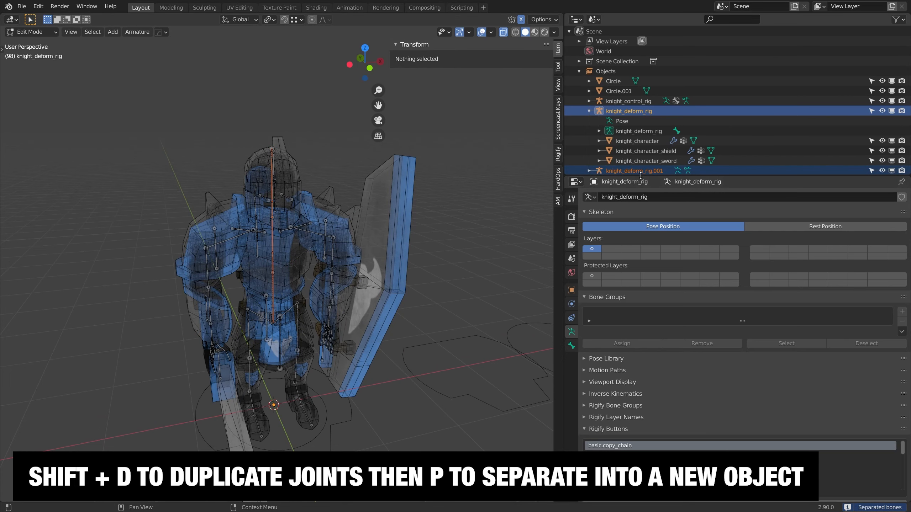
Step: Enlarge the object list and select the separated knight_deform_rig.001 armature in Object Mode, test-moving it without keeping the move
left_click_drag(641, 176, 641, 254)
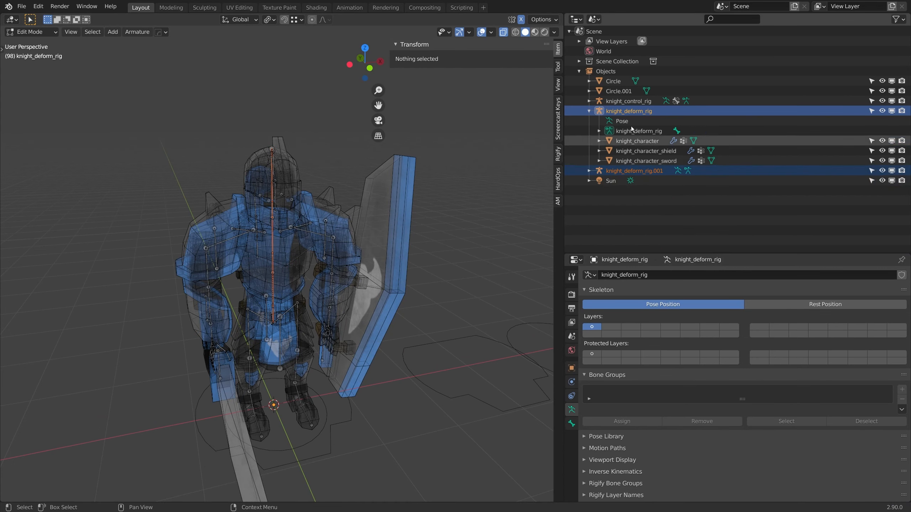
left_click(614, 173)
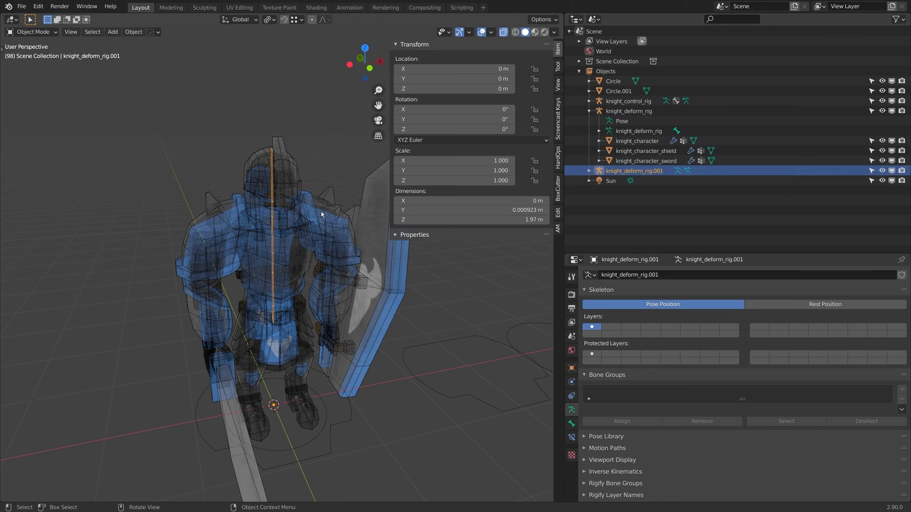
key("g")
key("Escape")
Step: Join the separated armature into knight_control_rig and isolate the combined rig in local view
left_click(340, 419, "shift")
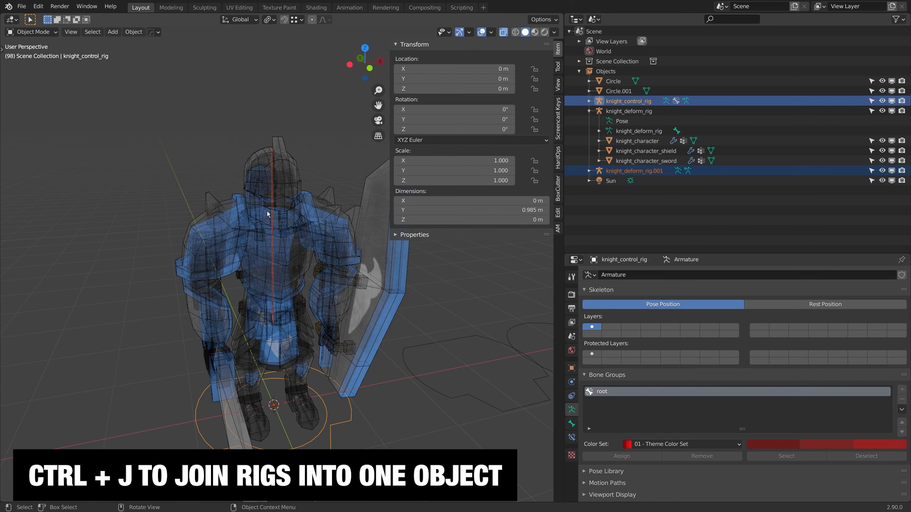
key("ctrl+j")
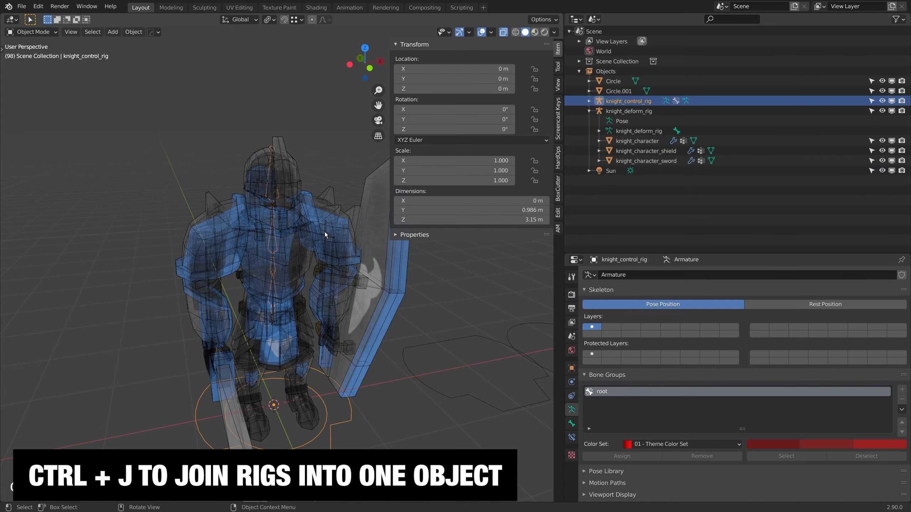
key("KP_Divide")
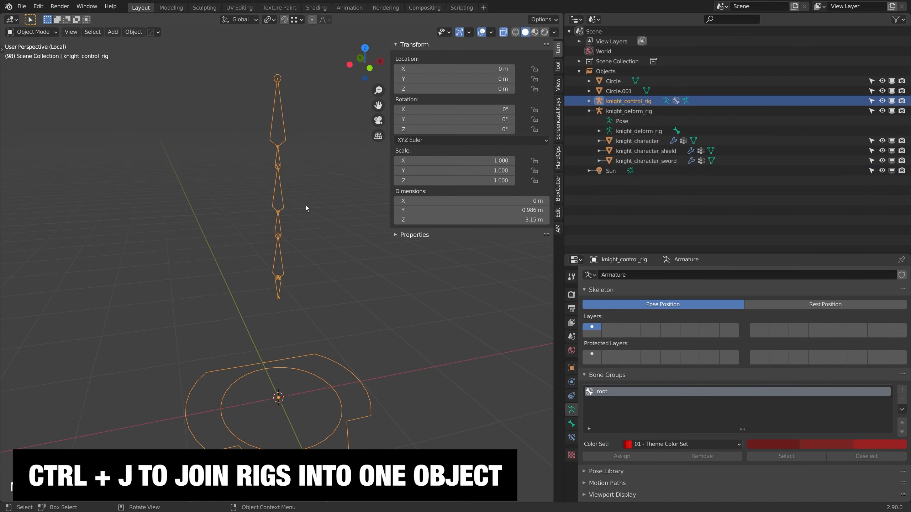
Step: In Pose Mode, set the rotation mode of all the control rig's bones to XYZ Euler
key("ctrl+Tab")
left_click(282, 266)
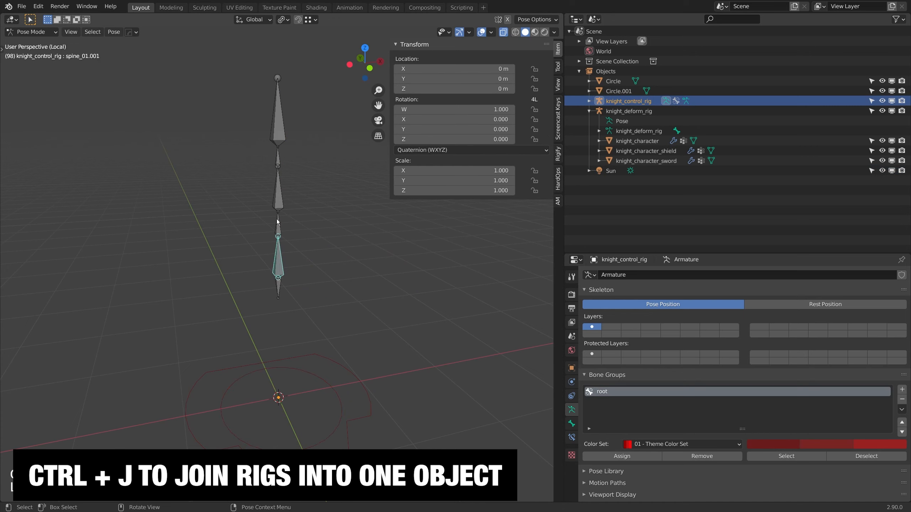
key("a")
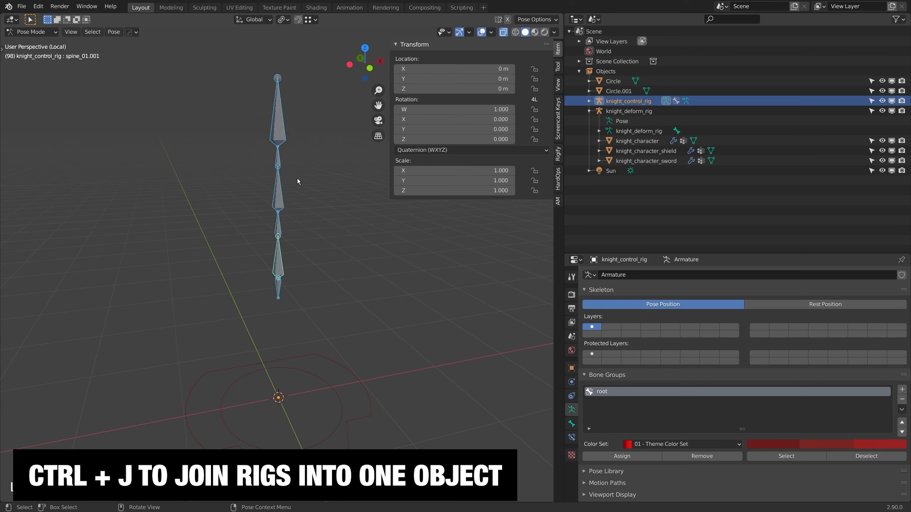
left_click(425, 151)
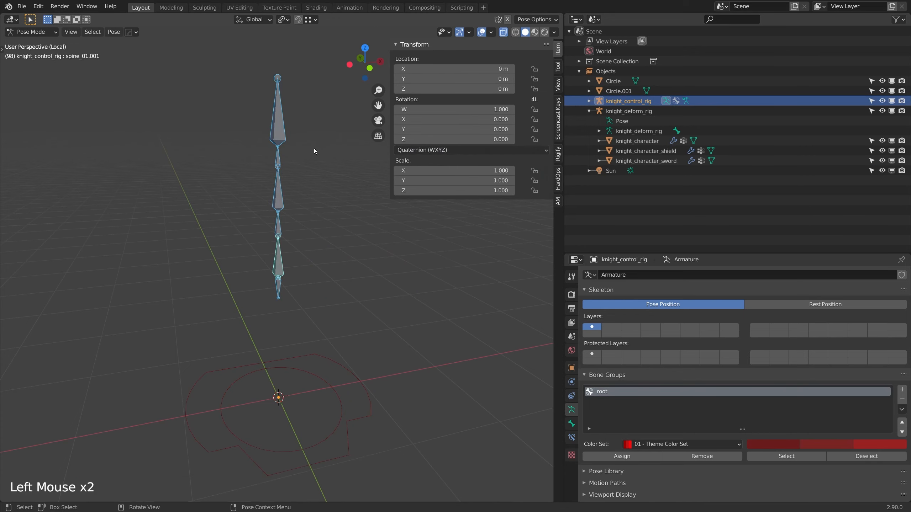
left_click(442, 150)
key("ctrl+r")
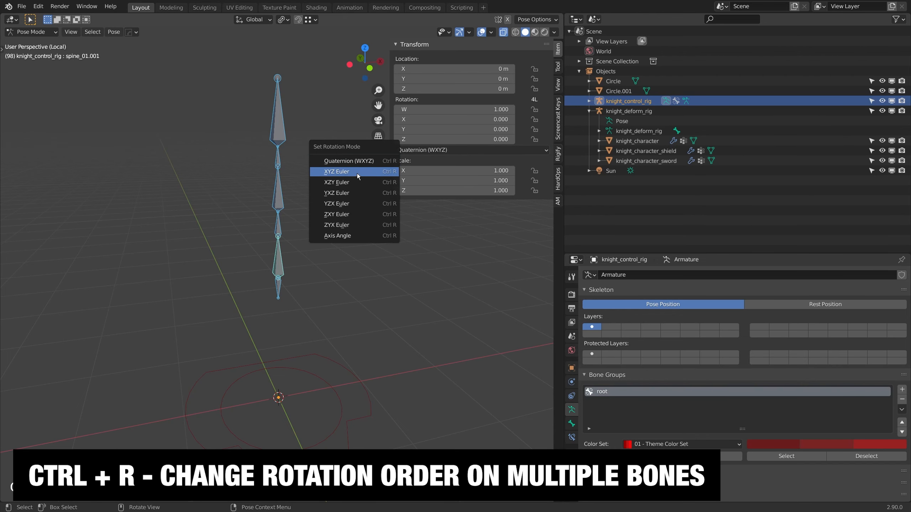
left_click(350, 173)
Step: Parent the copied pelvis and first spine bones to root_sub in Edit Mode, keeping their offset, and return to Pose Mode
scroll(294, 283, "down", 2)
middle_click_drag(294, 282, 281, 271, "shift")
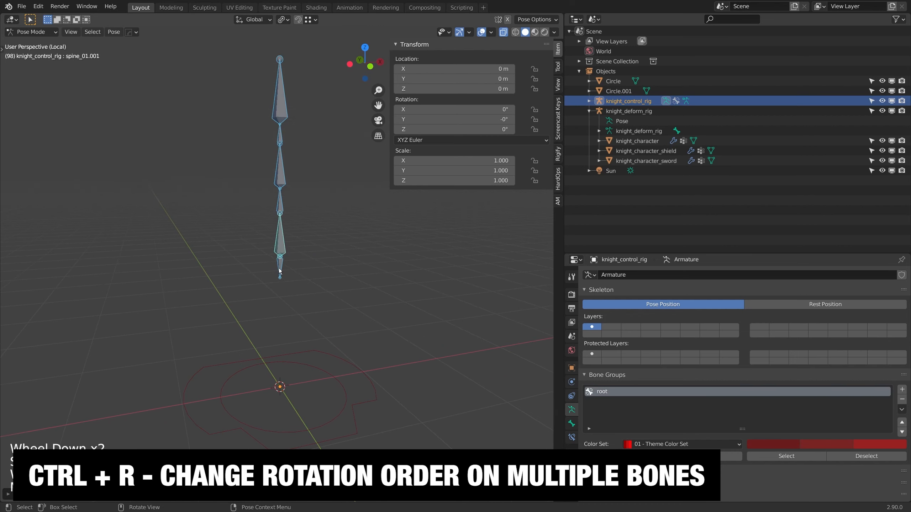
left_click(279, 269)
left_click(275, 241, "shift")
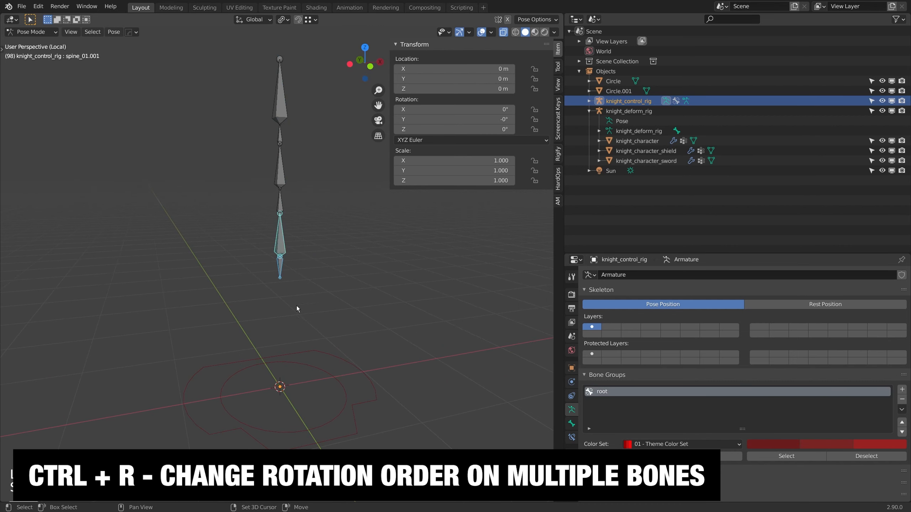
middle_click_drag(296, 306, 316, 346)
key("g")
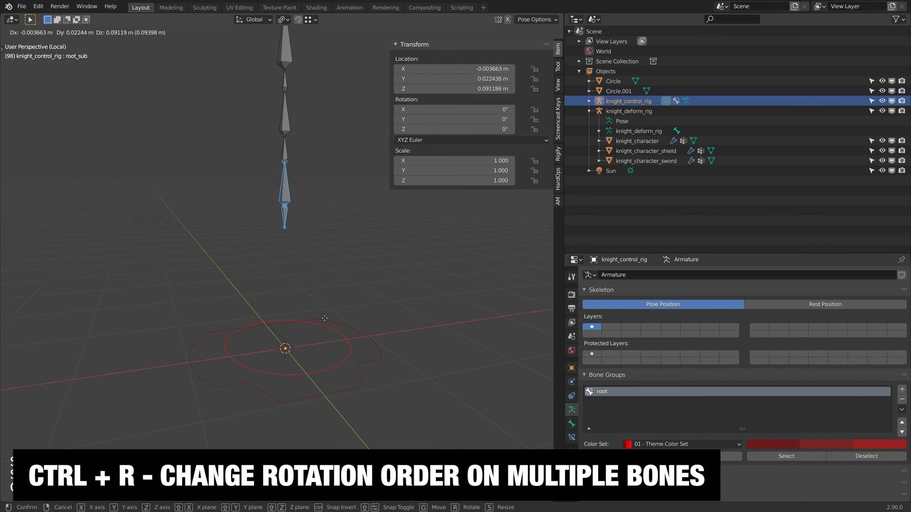
right_click(323, 325)
key("Tab")
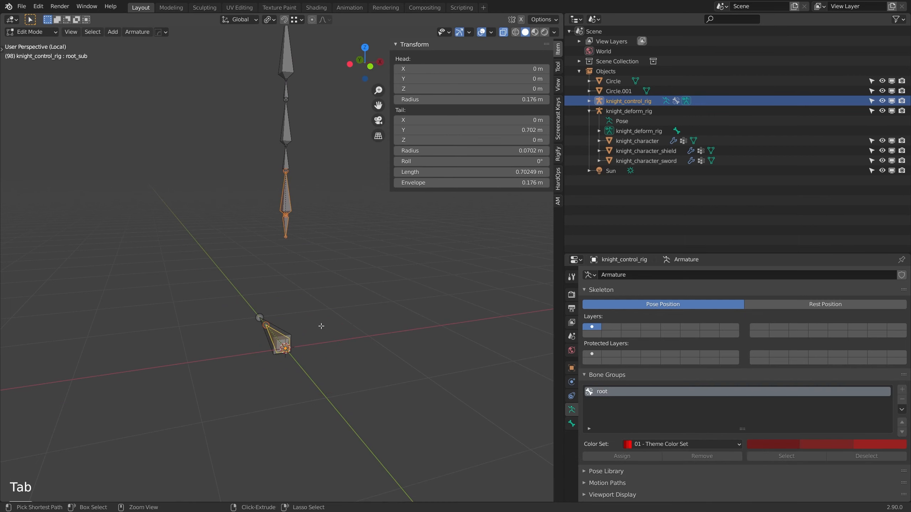
key("ctrl+p")
left_click(321, 326)
key("Tab")
Step: Test-move root_sub with the parented bone chain and clear its rotation and location
left_click(320, 336)
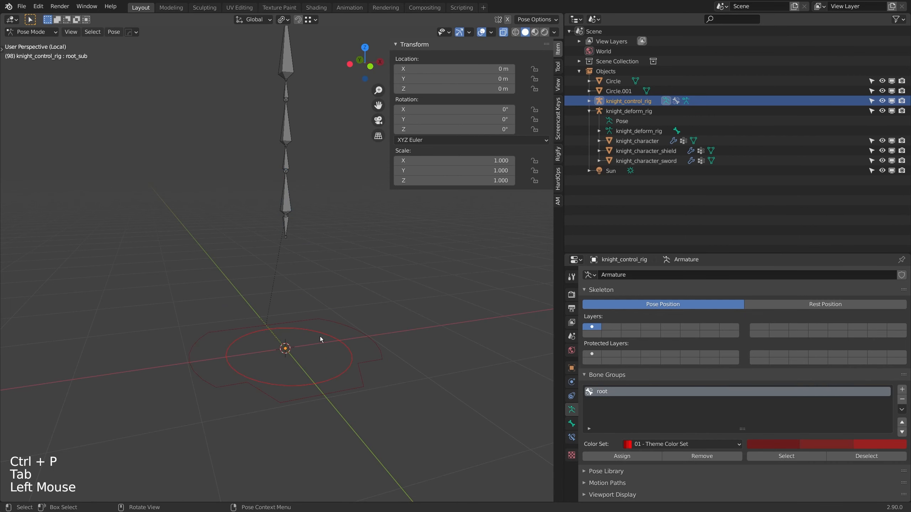
key("g")
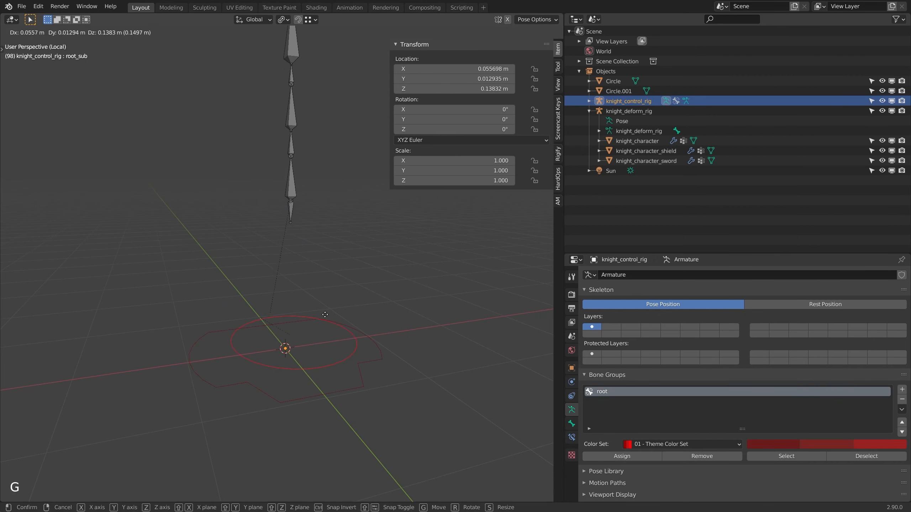
left_click(323, 273)
key("alt+r")
key("alt+g")
Step: Test-rotate the control rig's spine bones one after another, from spine_01.001 up to spine_03.001
left_click(284, 191)
key("r")
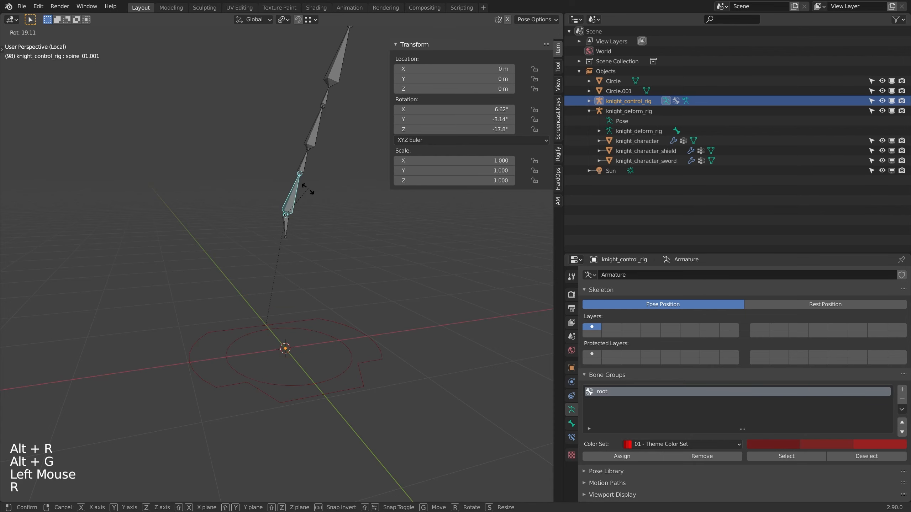
left_click(309, 173)
left_click(309, 162)
key("r")
left_click(327, 143)
left_click(329, 146)
key("r")
middle_click_drag(330, 177, 314, 206, "shift")
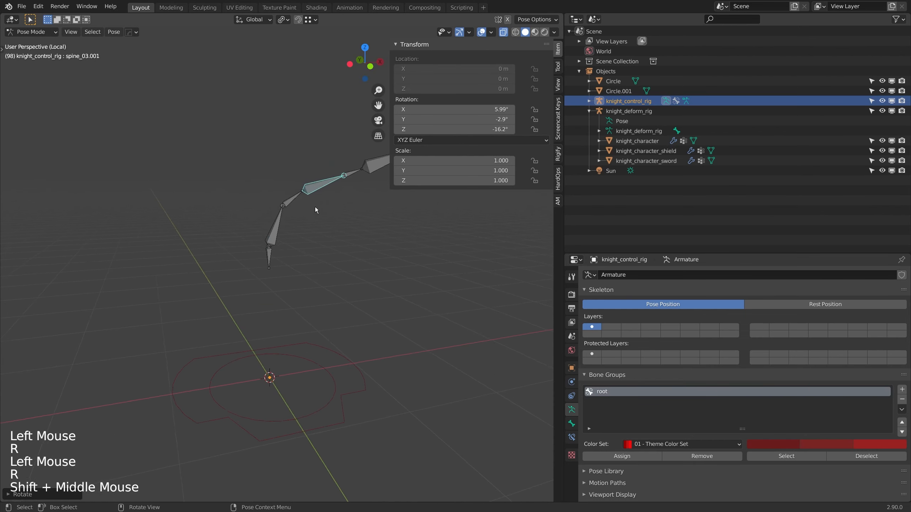
scroll(305, 219, "down", 2)
scroll(295, 232, "up", 2)
Step: Test-rotate the lowest spine bone and the pelvis bone, and clear the rotation and location of all bones
left_click(266, 231)
middle_click_drag(268, 236, 268, 167)
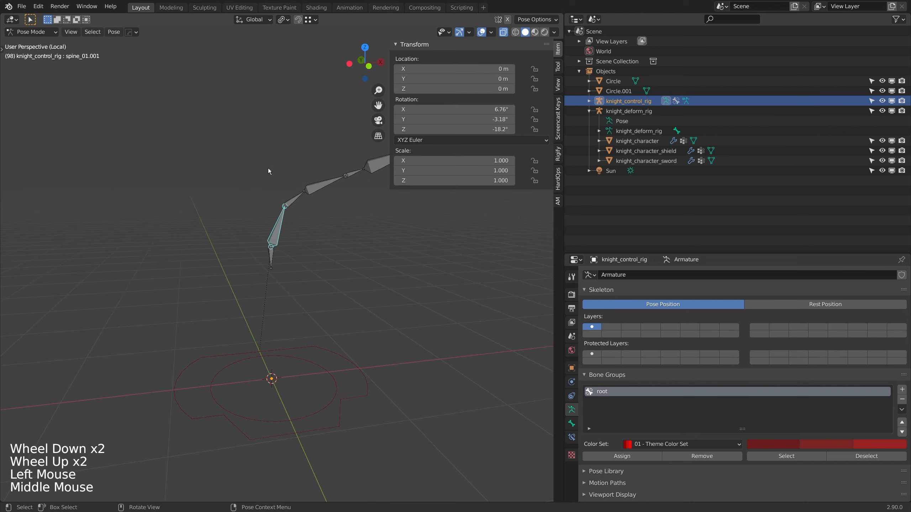
key("r")
left_click(223, 186)
left_click(272, 256)
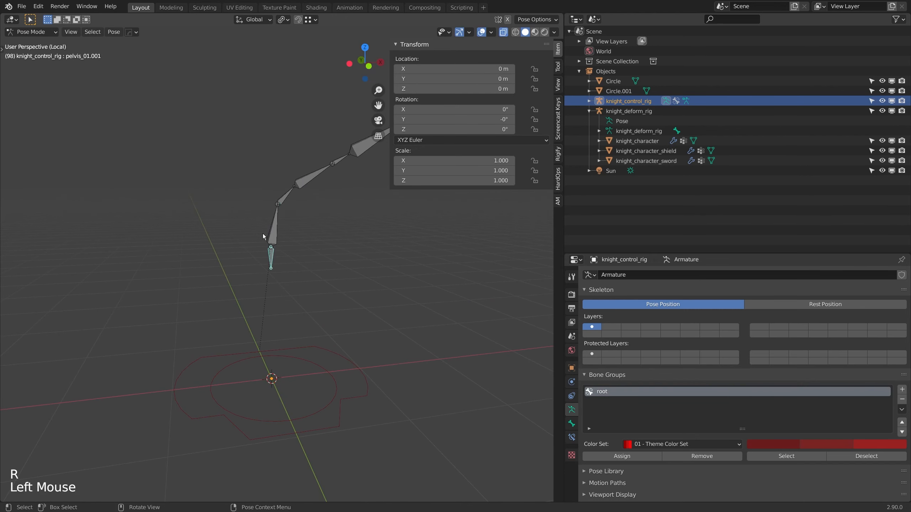
key("r")
left_click(253, 229)
key("a")
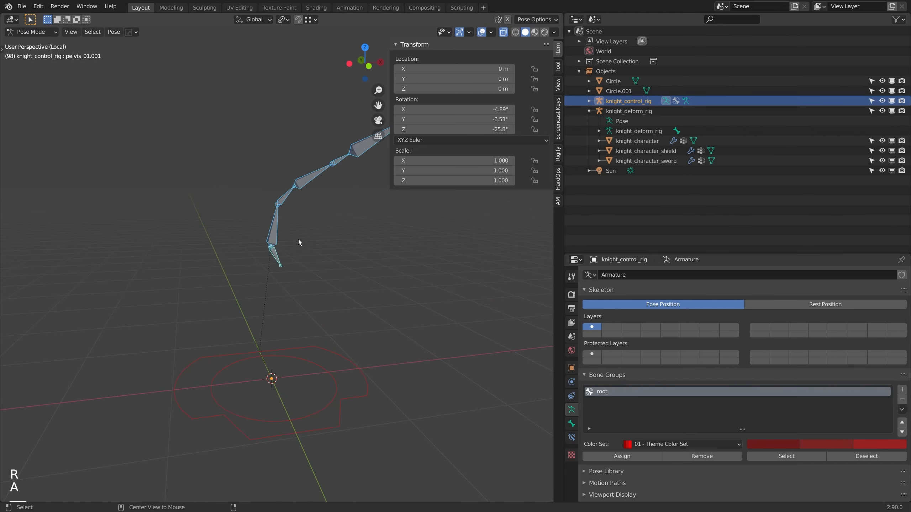
key("alt+r")
key("alt+g")
left_click(274, 222)
key("r")
key("alt+r")
key("alt+g")
Step: Return the control rig to Object Mode and save the file
scroll(287, 219, "down", 3)
mouse_move(287, 220)
middle_mouse_down()
mouse_move(299, 230)
mouse_move(303, 221)
middle_mouse_up()
scroll(304, 221, "up", 2)
scroll(303, 220, "down", 1, "ctrl")
scroll(303, 221, "down", 1)
key("ctrl+Tab")
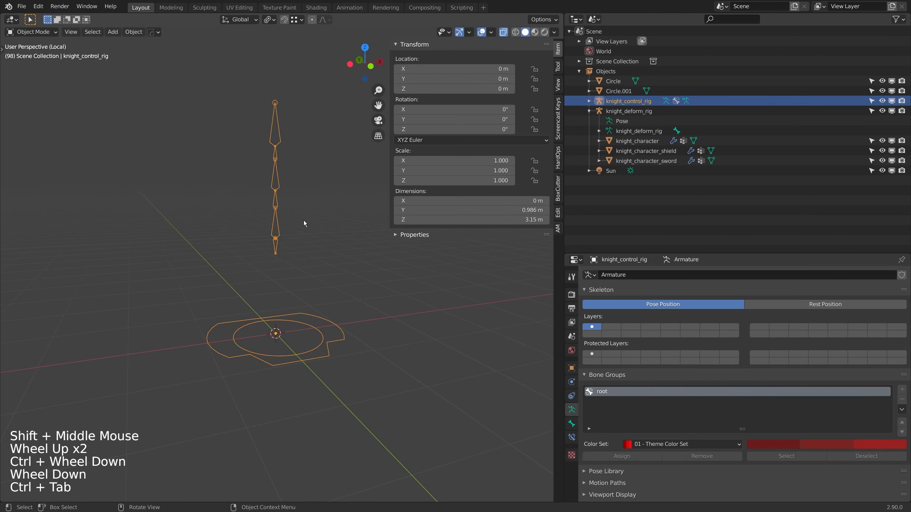
key("ctrl+s")
Step: Add a mesh circle and move it along the X axis, clear of the root control shapes
middle_click_drag(300, 285, 260, 281)
key("shift+a")
mouse_move(260, 282)
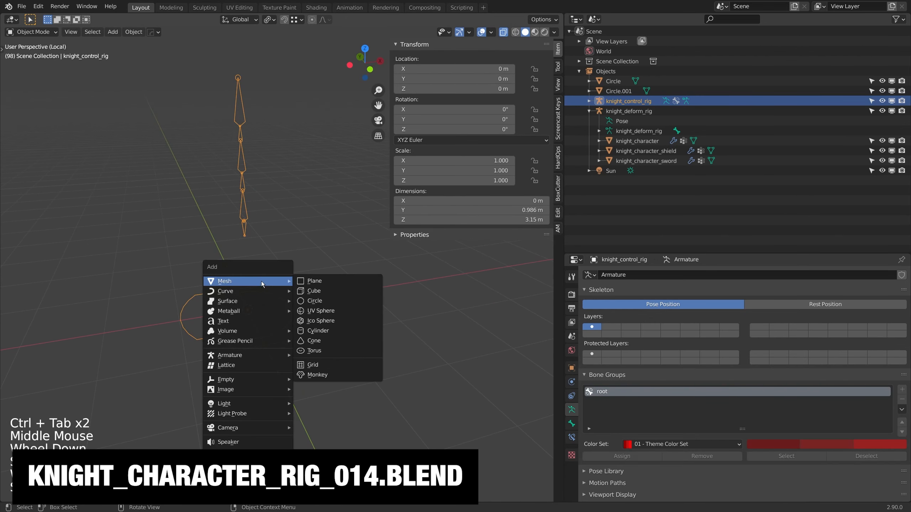
left_click(316, 298)
key("g")
key("x")
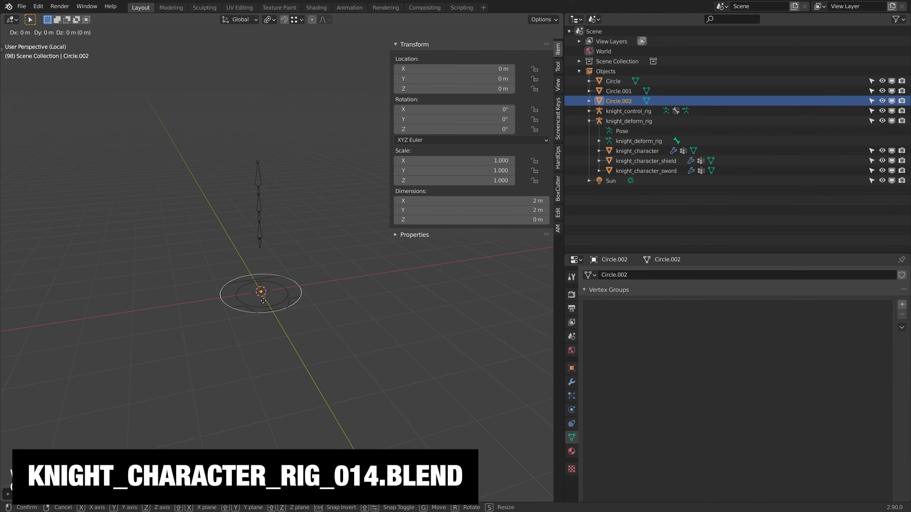
left_click(359, 287)
Step: Put knight_control_rig into Pose Mode and assign Circle.002 as the custom shape of spine_01.001
middle_click_drag(266, 255, 250, 289, "shift")
scroll(250, 289, "up", 2)
left_click(228, 262)
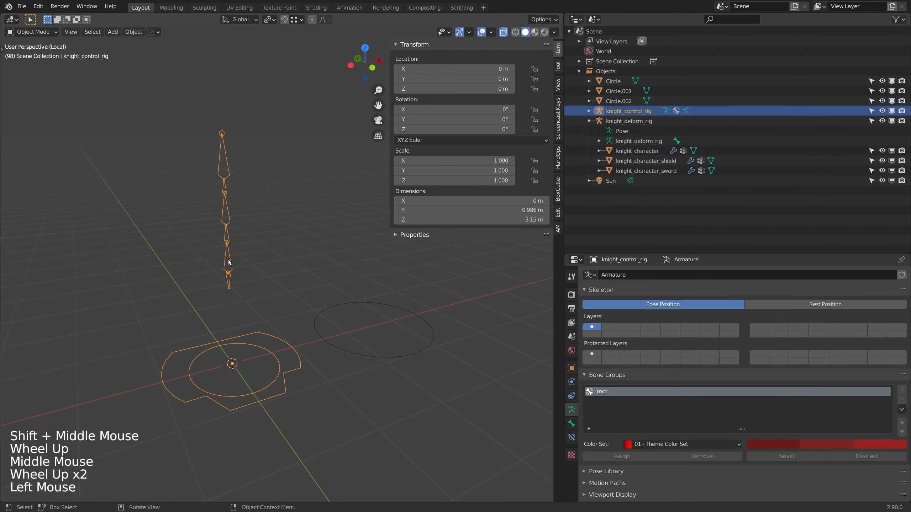
key("ctrl+Tab")
left_click(229, 263)
left_click(572, 424)
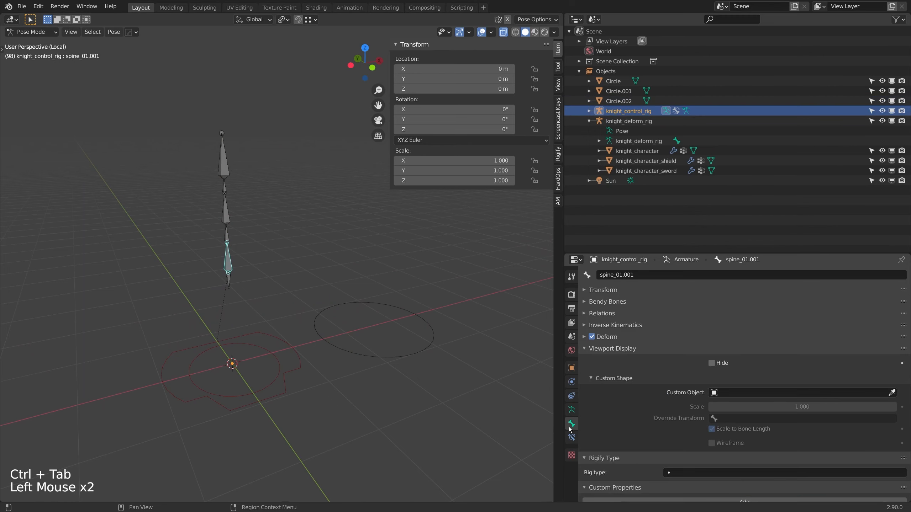
left_click(721, 392)
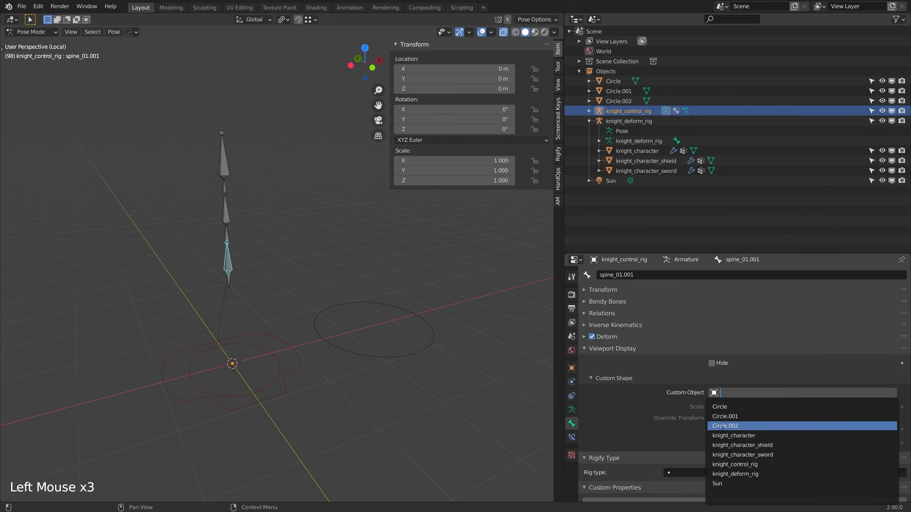
left_click(740, 427)
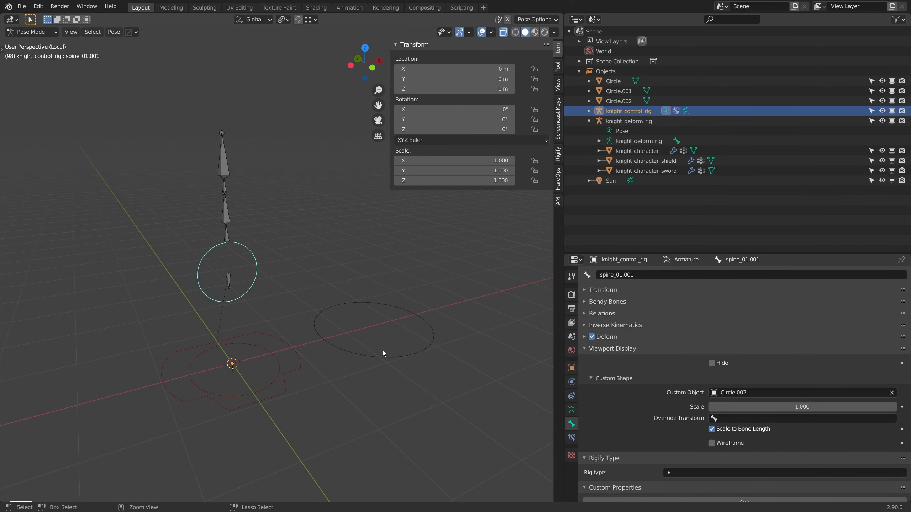
key("ctrl+Tab")
key("ctrl+Tab")
left_click(225, 235)
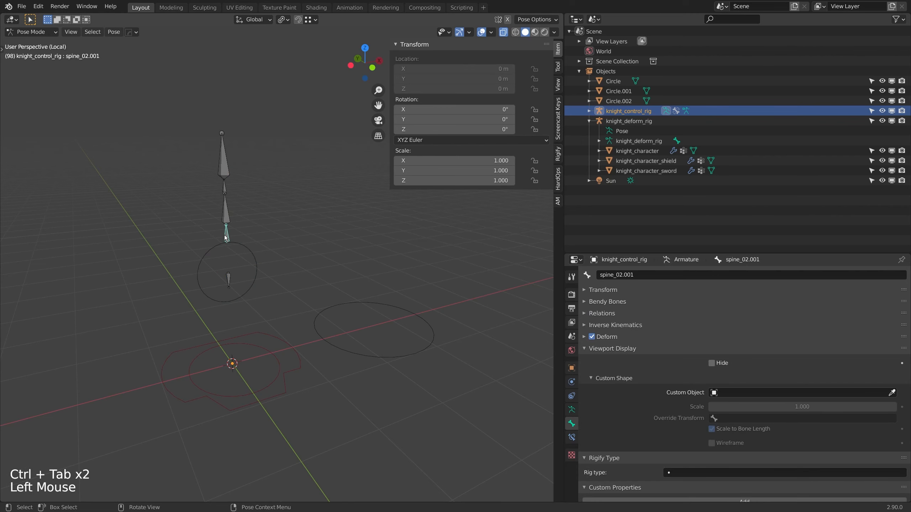
middle_click_drag(224, 235, 272, 240, "shift")
scroll(272, 240, "up", 2)
middle_click_drag(273, 240, 337, 237)
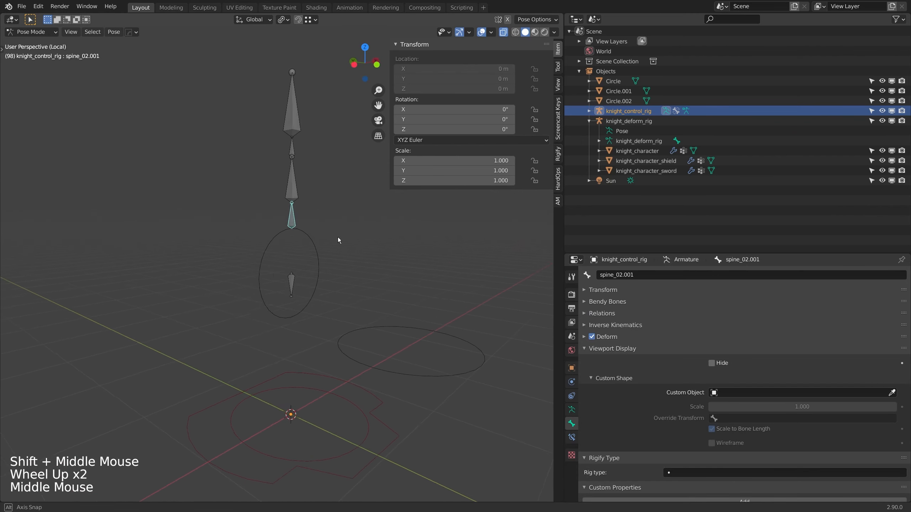
scroll(366, 301, "down", 1)
Step: Rotate the Circle.002 mesh 90° about the X axis in Edit Mode and return to Object Mode
key("ctrl+Tab")
left_click(419, 365)
middle_click_drag(420, 365, 352, 339, "shift")
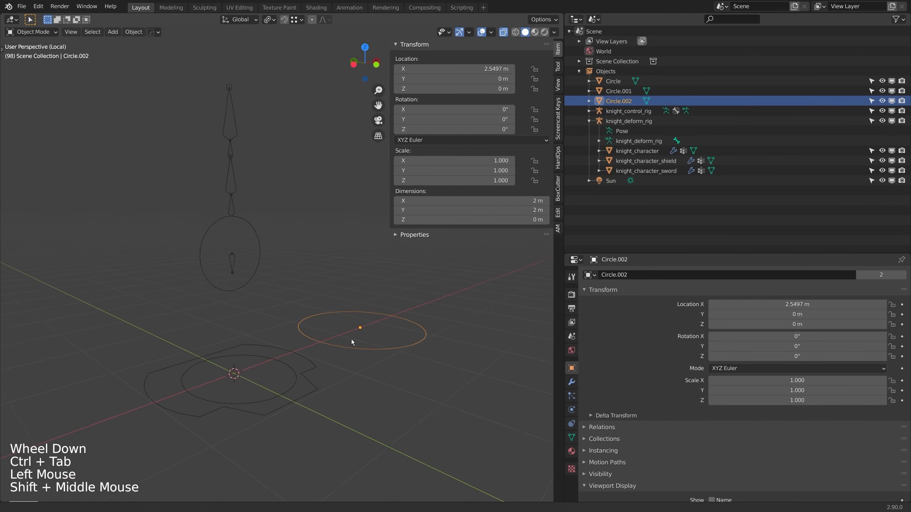
scroll(361, 350, "up", 1)
key("Tab")
key("r")
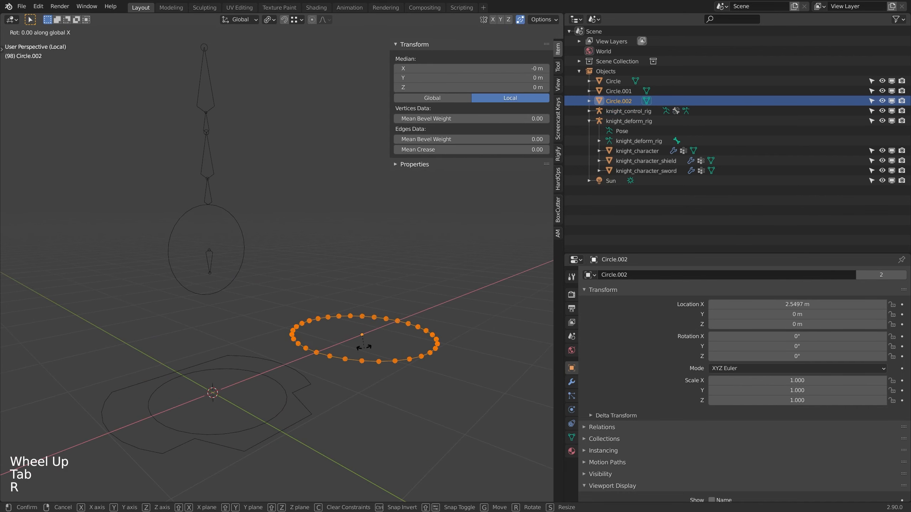
key("x")
key("9")
key("0")
key("Return")
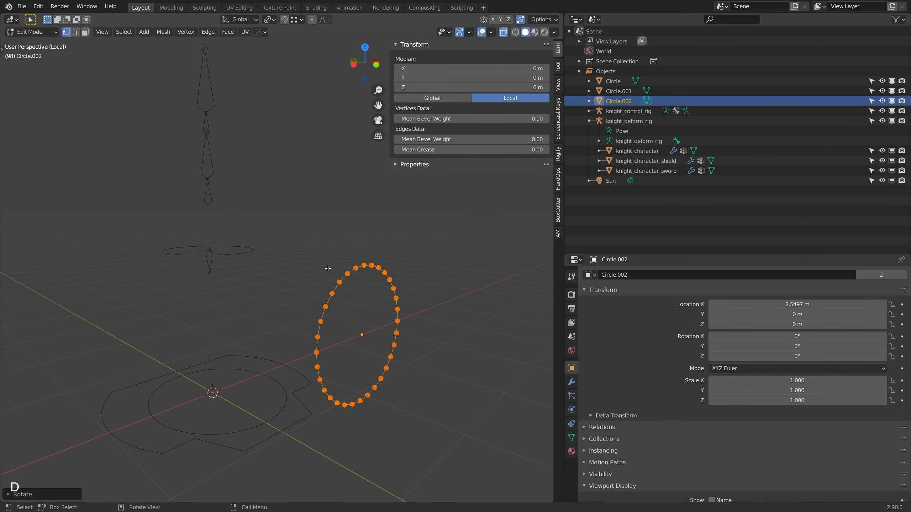
key("d")
key("d")
key("d")
key("Tab")
Step: Return knight_control_rig to Pose Mode and assign Circle.002 as the custom shape of pelvis_01.001
left_click(227, 248)
middle_click_drag(226, 248, 295, 310, "shift")
key("ctrl+Tab")
left_click(252, 294)
scroll(295, 310, "up", 1)
double_click(745, 392)
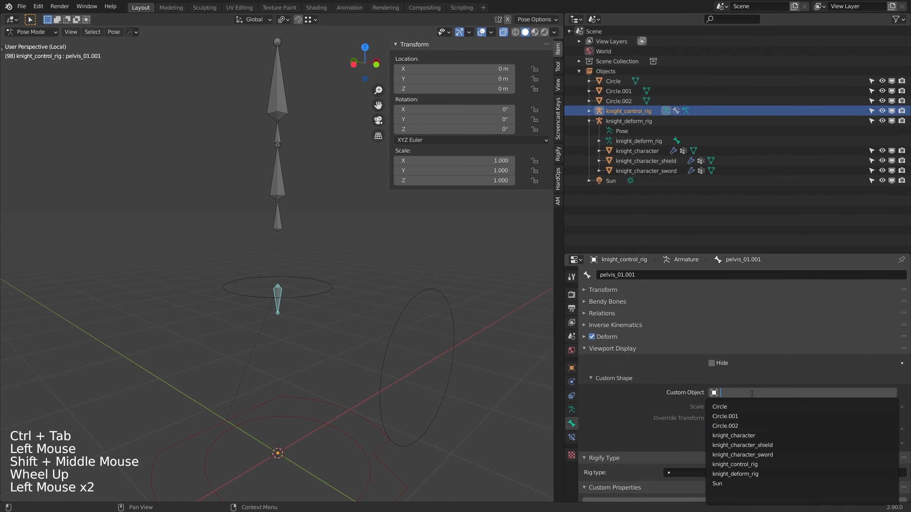
left_click(745, 407)
Step: Assign Circle.002 as the custom shape of the spine_02.001 and spine_03.001 bones
middle_click_drag(258, 283, 302, 310, "shift")
scroll(301, 309, "up", 1)
left_click(324, 267)
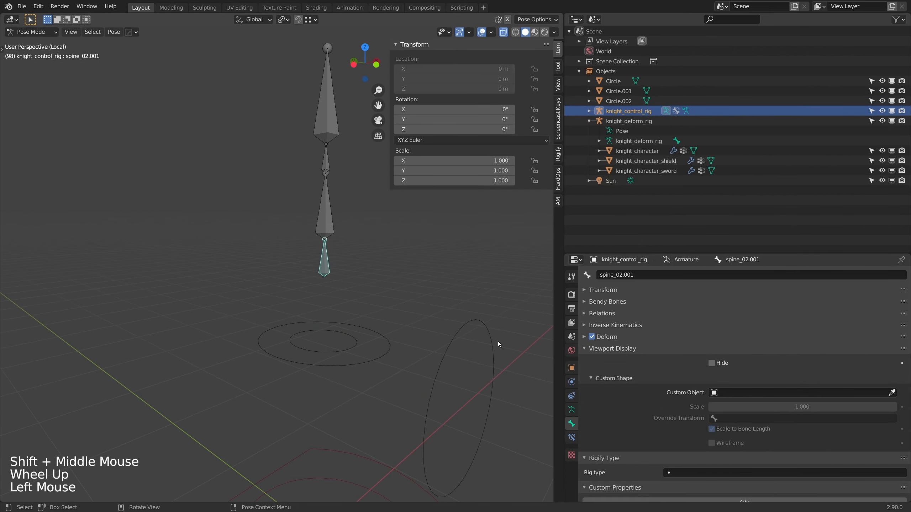
left_click(750, 392)
left_click(742, 426)
left_click(743, 419)
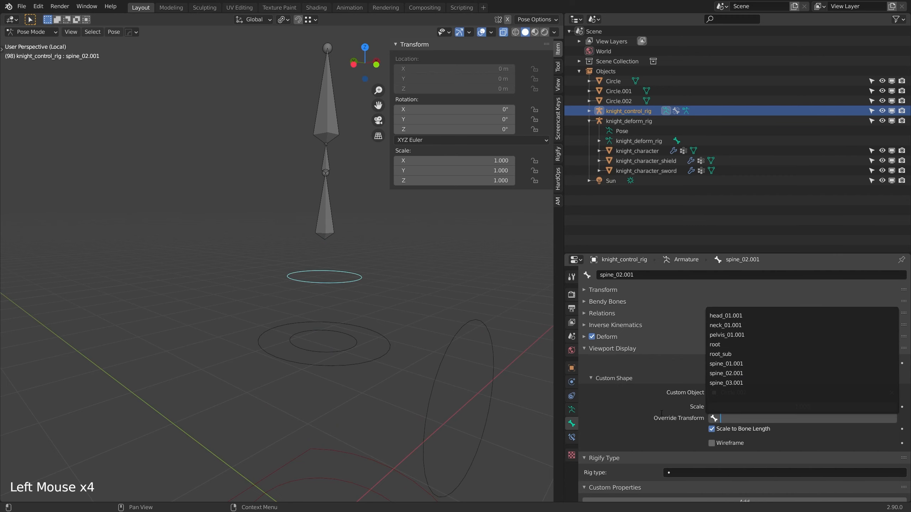
left_click(320, 213)
middle_click_drag(319, 214, 305, 253, "shift")
left_click(726, 393)
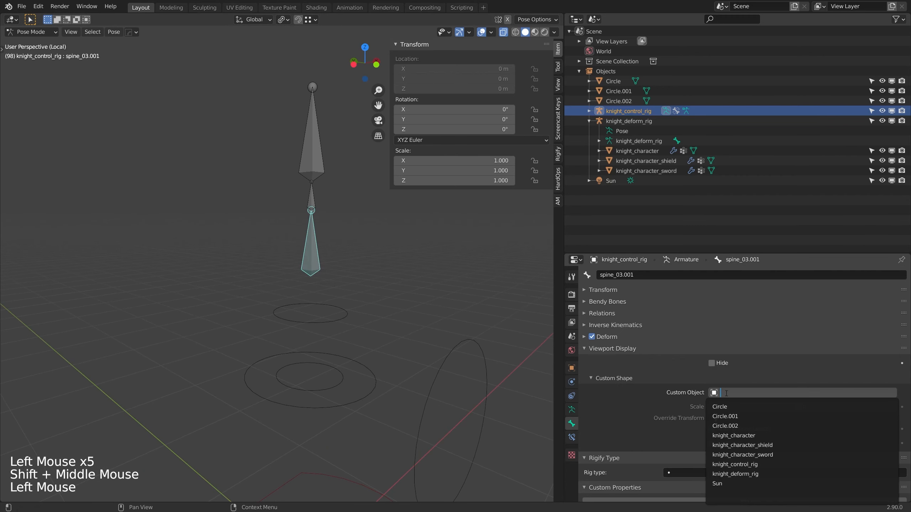
left_click(725, 426)
Step: Assign Circle.002 as the custom shape of the neck_01.001 and head_01.001 bones
left_click(311, 196)
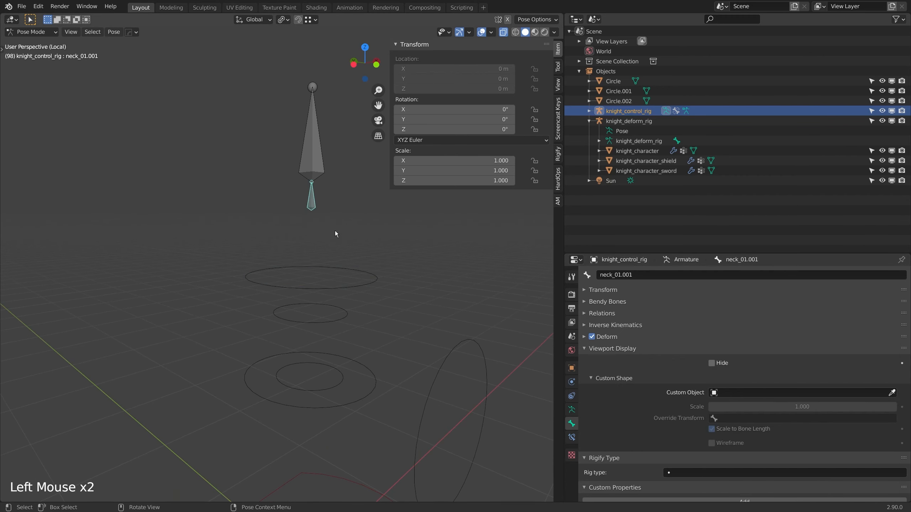
left_click(725, 393)
left_click(725, 427)
left_click(298, 159)
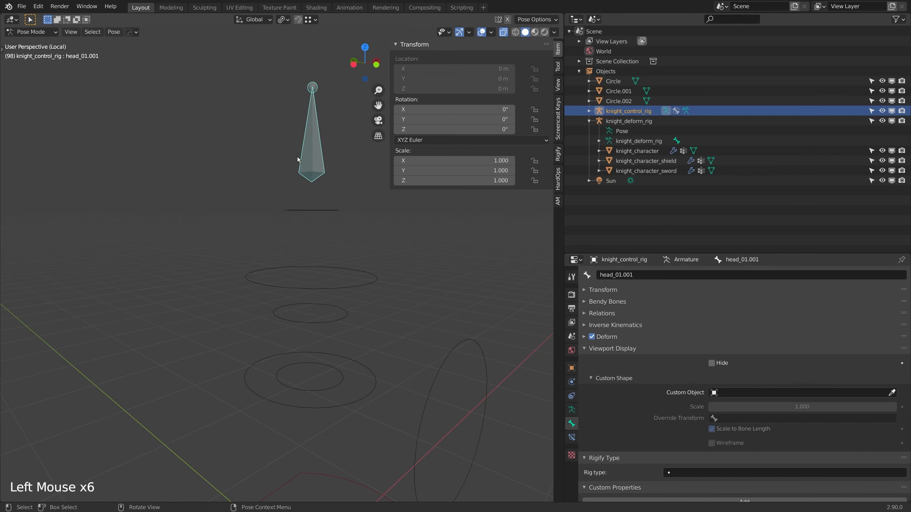
left_click(725, 393)
left_click(725, 426)
Step: Exit local view to show the knight together with the control rig, keeping the rig in Pose Mode
scroll(305, 187, "down", 3)
middle_click_drag(330, 190, 365, 217, "shift")
scroll(304, 185, "down", 2)
scroll(258, 229, "up", 2)
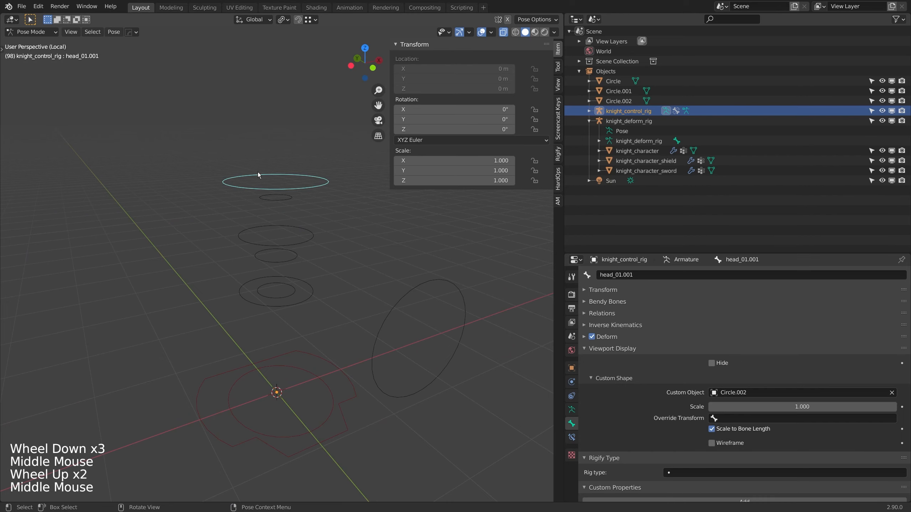
middle_click_drag(305, 267, 286, 241)
key("KP_Divide")
scroll(276, 291, "up", 1)
key("alt+z")
scroll(286, 241, "up", 1)
middle_click_drag(286, 240, 319, 258)
Step: Set the custom shape scale of head_01.001 to 0.700
scroll(293, 265, "down", 2)
scroll(294, 265, "up", 1)
key("ctrl+Tab")
key("alt+z")
key("ctrl+Tab")
scroll(319, 258, "up", 1)
middle_click_drag(319, 258, 323, 251)
scroll(757, 407, "down", 1)
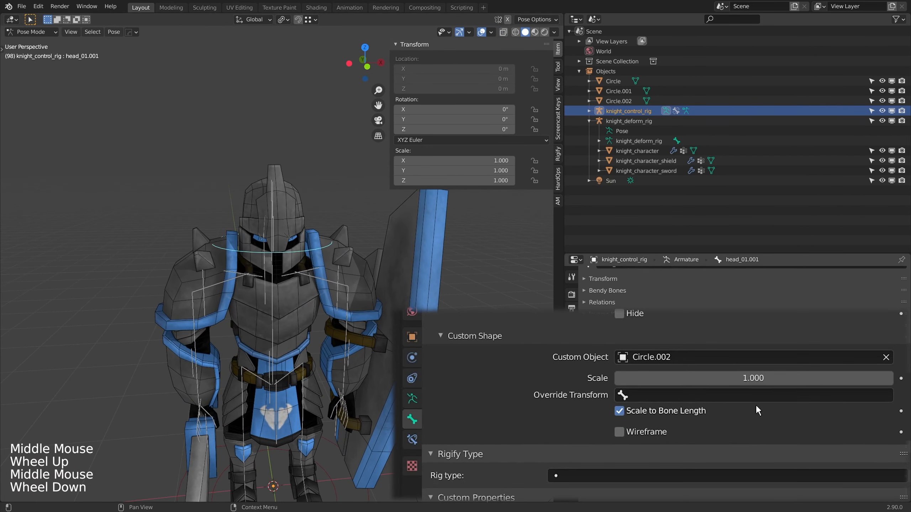
left_click_drag(785, 376, 739, 379)
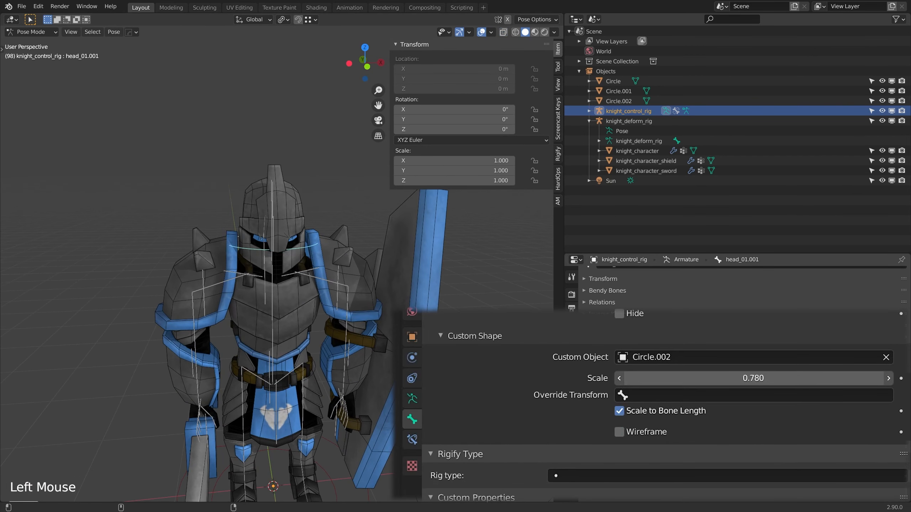
middle_click_drag(287, 267, 299, 268, "shift")
scroll(311, 268, "up", 1)
Step: Select neck_01.001 through the mesh using X-ray and set its custom shape scale to 2.610
key("alt+z")
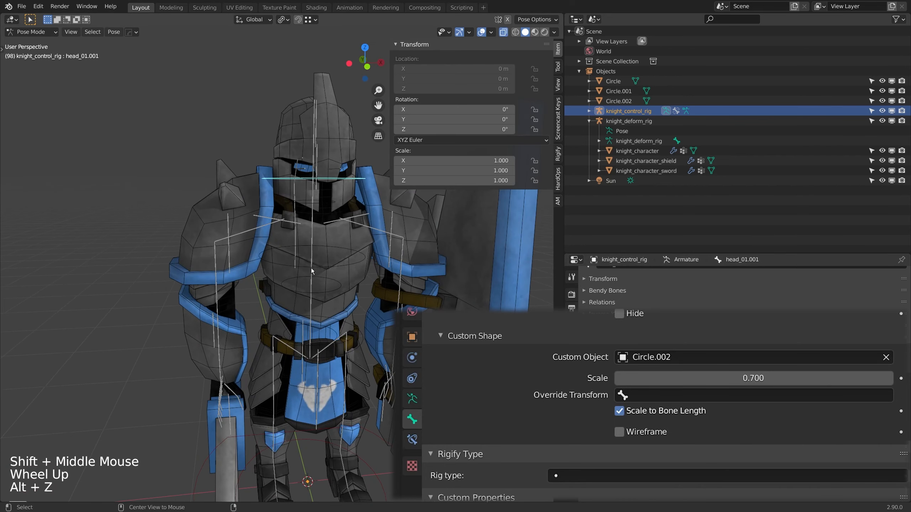
left_click(324, 205)
key("alt+z")
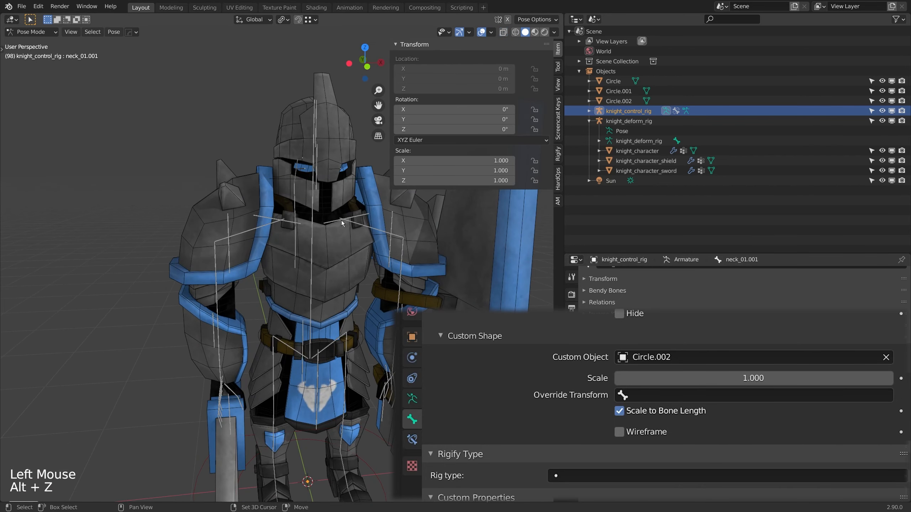
middle_click_drag(341, 221, 340, 252, "shift")
middle_click_drag(340, 251, 323, 252)
left_click_drag(740, 376, 760, 378, "shift")
middle_click_drag(310, 298, 317, 276, "shift")
middle_click_drag(317, 276, 324, 255)
Step: Select spine_03.001 and enlarge its custom shape scale so the ring surrounds the knight's chest
key("alt+z")
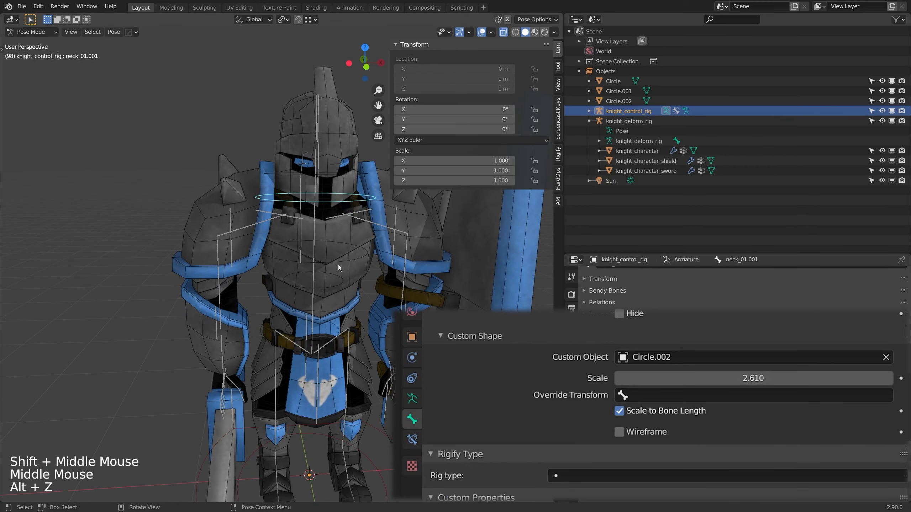
left_click(343, 263)
key("alt+z")
left_click_drag(754, 378, 711, 379, "shift")
Step: Select spine_02.001 and set its custom shape scale to 2.020 so the ring surrounds the waist
key("alt+z")
middle_click_drag(297, 251, 336, 273, "shift")
left_click(325, 275, "shift")
left_click(333, 258)
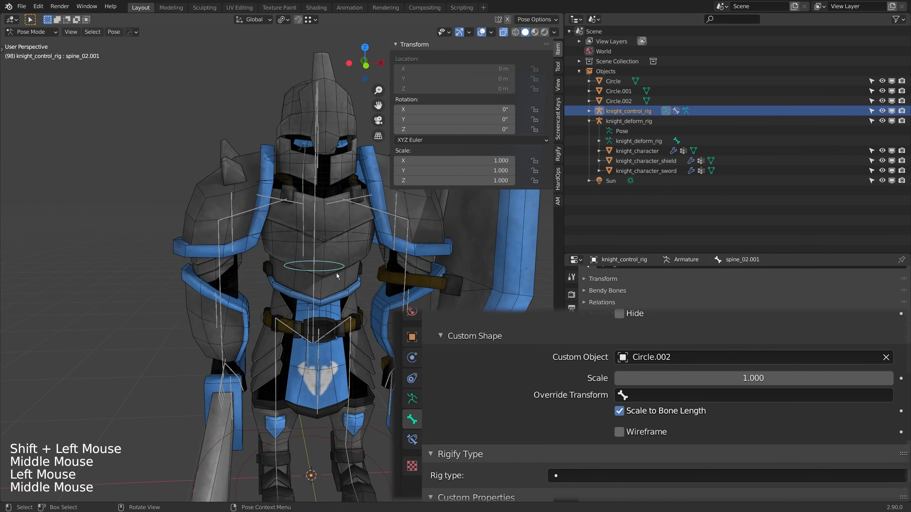
key("alt+z")
key("alt+z")
key("alt+z")
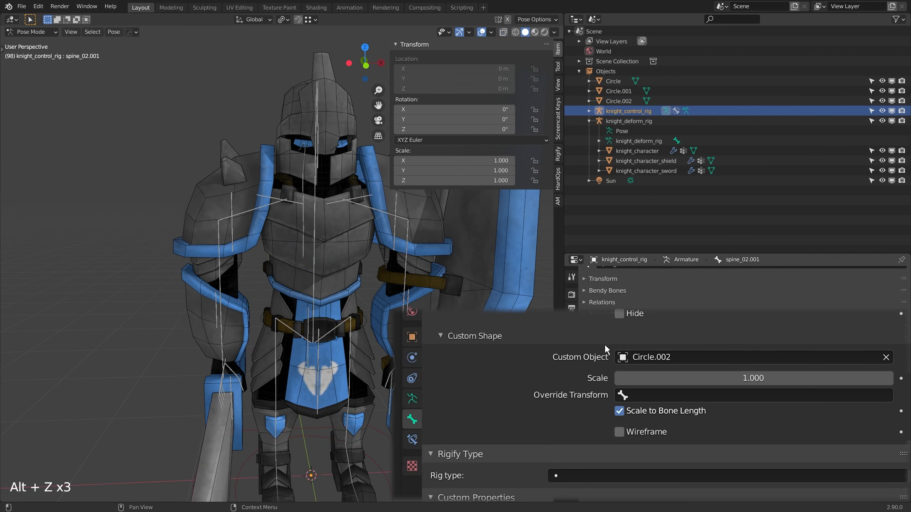
left_click_drag(771, 378, 778, 379, "shift")
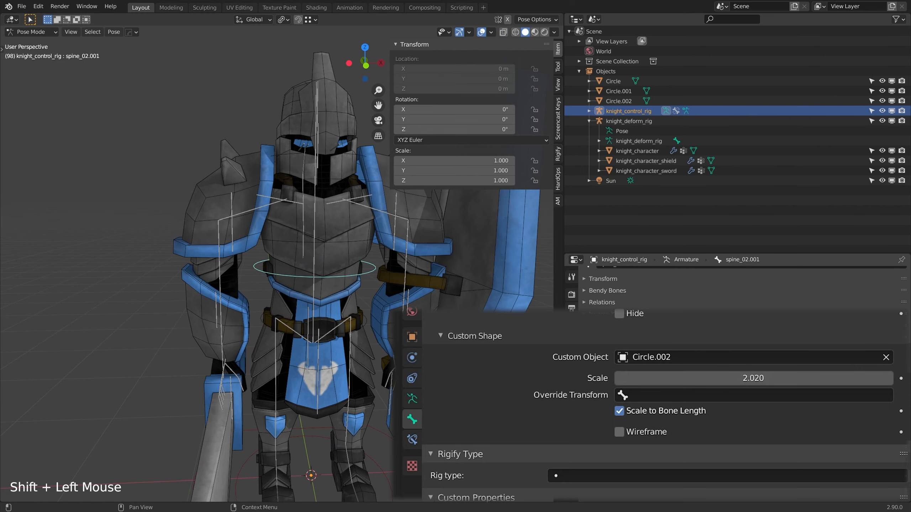
Step: Select spine_01.001 and set its custom shape scale to 1.160 so the ring surrounds the hips
key("alt+z")
middle_click_drag(340, 289, 352, 270, "shift")
left_click(366, 274)
key("alt+z")
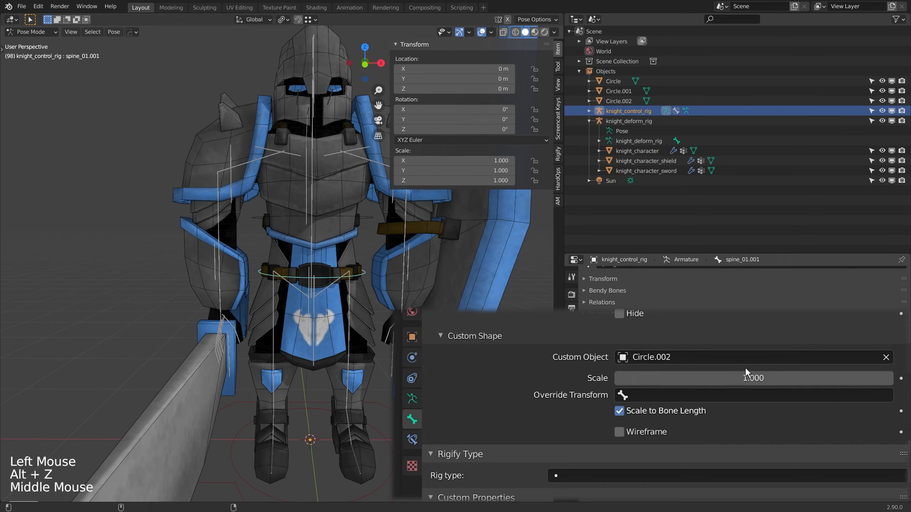
mouse_move(750, 378)
left_mouse_down("shift")
mouse_move(775, 379)
mouse_move(741, 381)
left_mouse_up("shift")
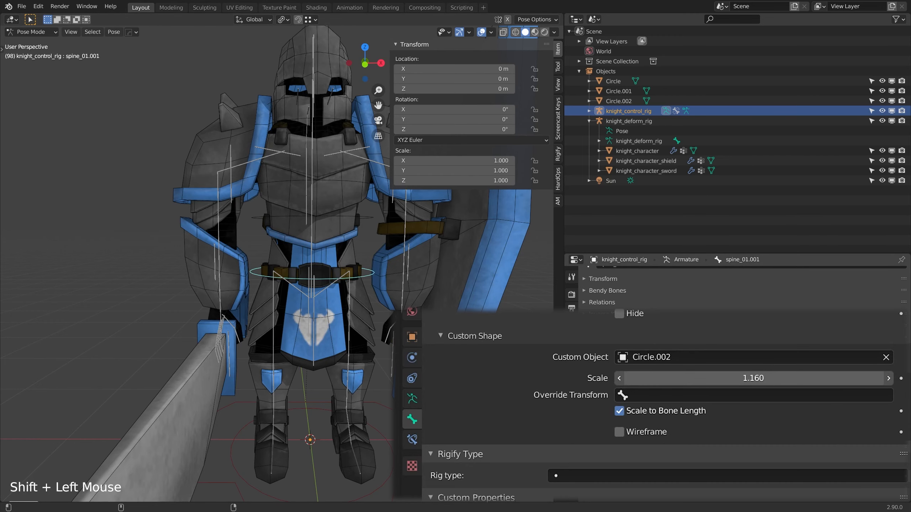
Step: Select pelvis_01.001 and set its custom shape scale to 1.980, slightly smaller than the spine_01.001 ring
middle_click_drag(330, 284, 350, 283)
key("alt+z")
left_click(339, 282)
key("alt+z")
left_click_drag(753, 379, 755, 378, "shift")
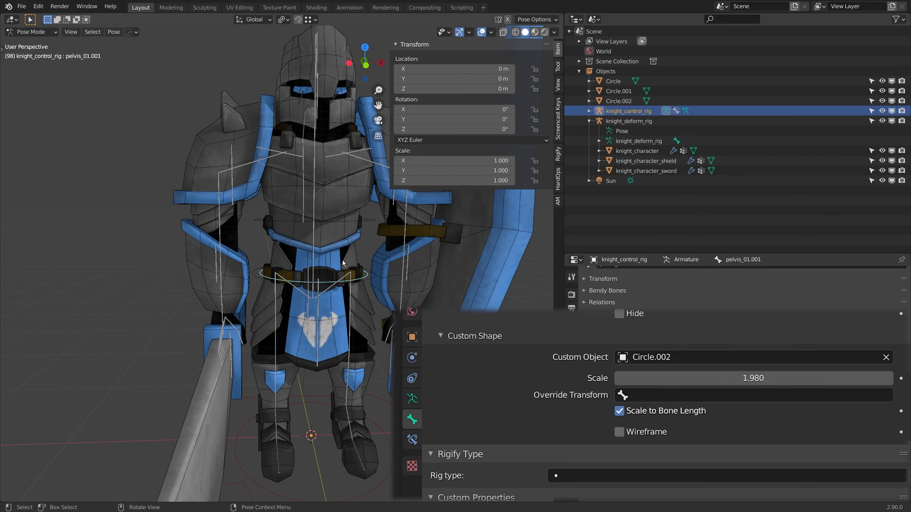
Step: Examine the resized control rings around the knight's body, with and without X-ray
scroll(311, 296, "down", 4)
middle_click_drag(310, 296, 341, 245)
scroll(312, 293, "up", 2)
key("alt+z")
scroll(312, 294, "down", 1)
key("alt+z")
scroll(346, 230, "up", 1)
left_click(346, 229)
left_click(342, 235)
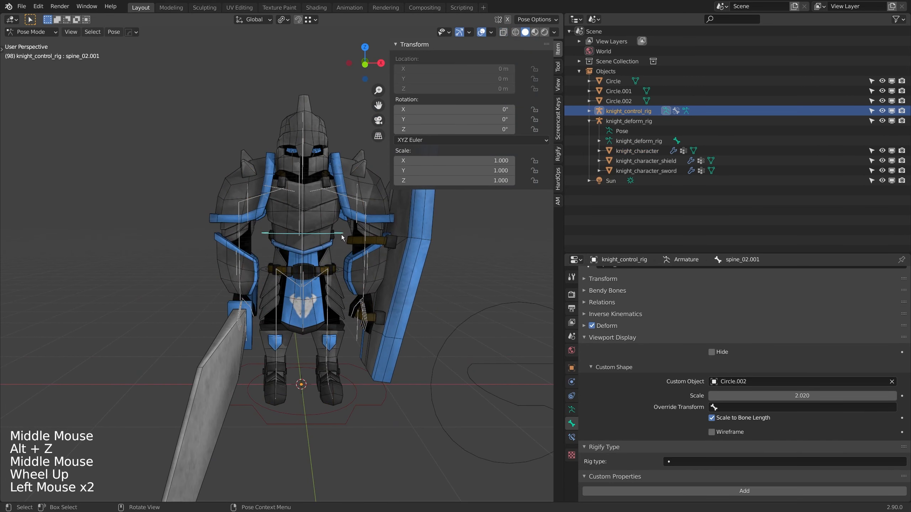
Step: Isolate the control rig in local view and select all pelvis, spine, neck and head controls
key("KP_Divide")
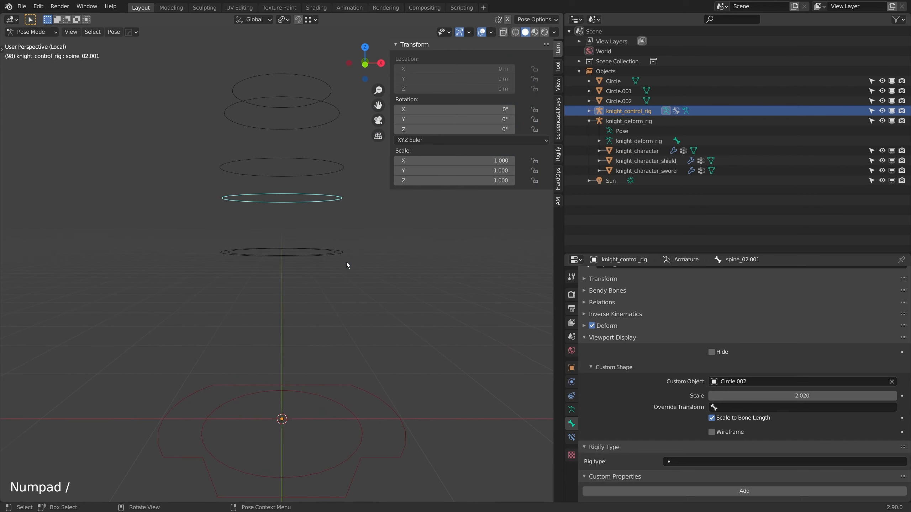
scroll(347, 263, "down", 2)
middle_click_drag(325, 253, 328, 273, "shift")
mouse_move(328, 272)
middle_mouse_down()
mouse_move(331, 295)
mouse_move(316, 272)
middle_mouse_up()
left_click(242, 114)
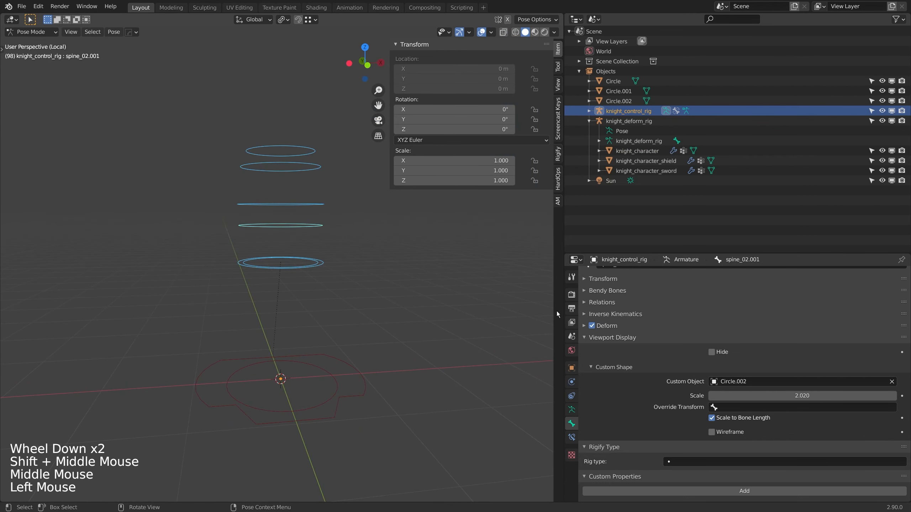
Step: Create a bone group named spine, assign the selected bones to it and use 04 - Theme Color Set
left_click(572, 409)
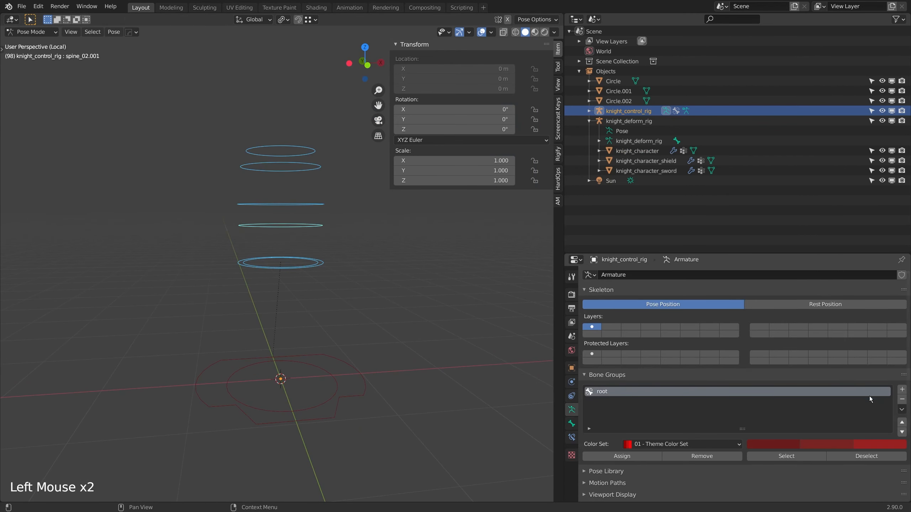
left_click(902, 389)
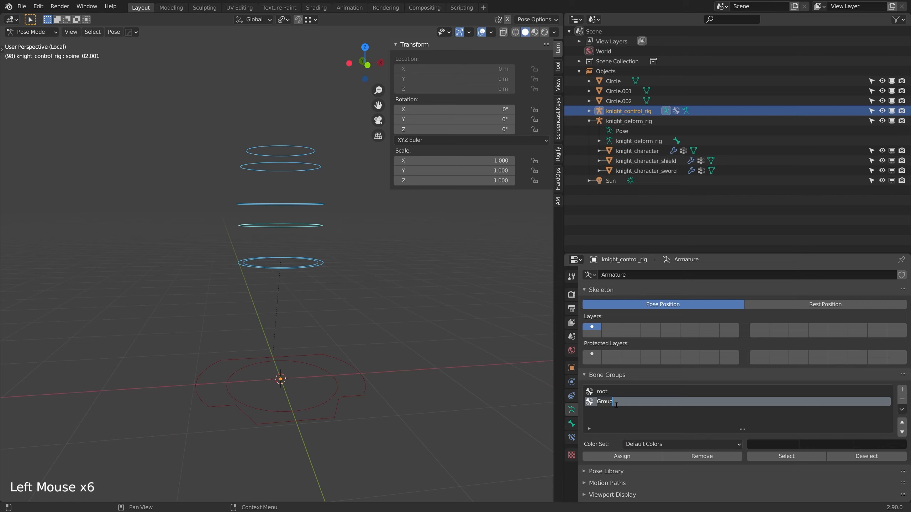
left_click(609, 456)
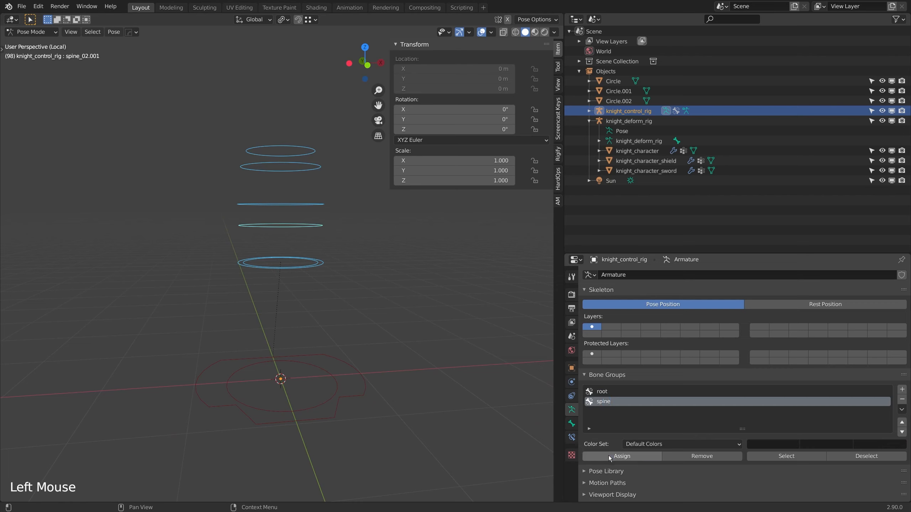
left_click(664, 444)
left_click(641, 390)
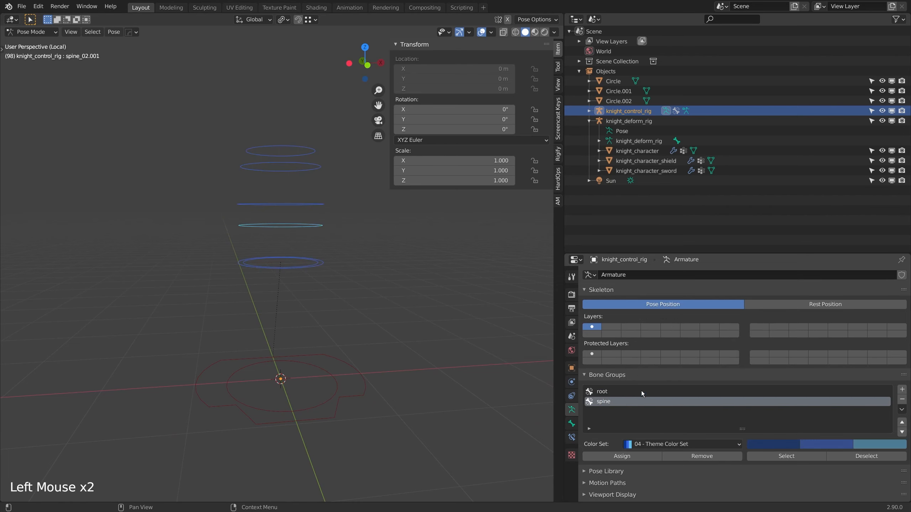
Step: Test-rotate the spine_01.001 control and clear its rotation
left_click(328, 260)
key("r")
key("alt+r")
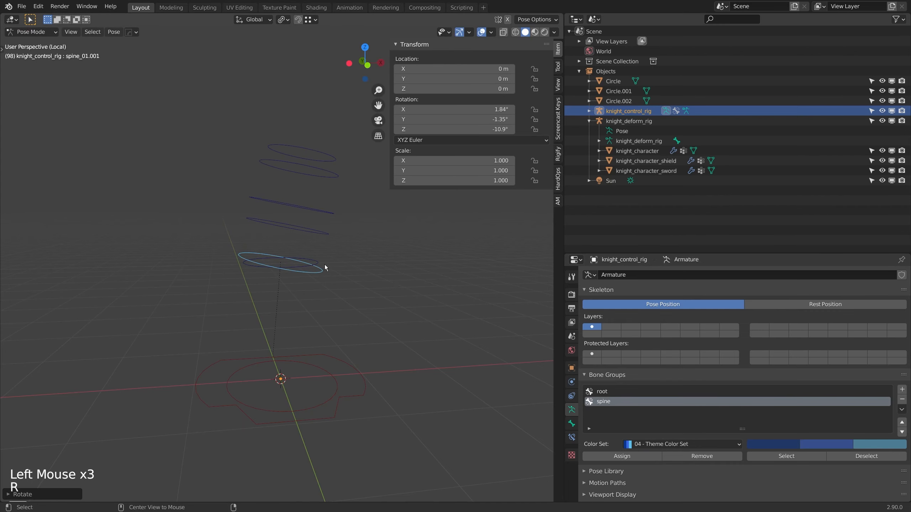
Step: Clear the spine_01.001 control's location, test-rotate the pelvis_01.001 control and reset its rotation and location
key("alt+g")
left_click(318, 259)
key("r")
key("alt+r")
key("alt+g")
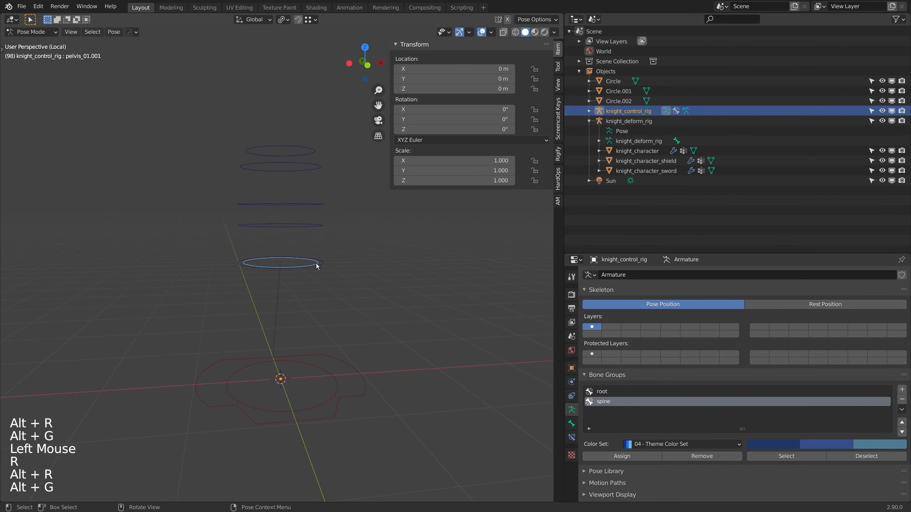
Step: Leave local view, test-rotate the spine_02.001 control against the knight's body and reset its transforms
key("KP_Divide")
middle_click_drag(316, 266, 334, 243)
scroll(347, 236, "up", 2)
left_click(350, 234)
middle_click_drag(333, 242, 316, 251)
key("r")
key("alt+r")
key("alt+g")
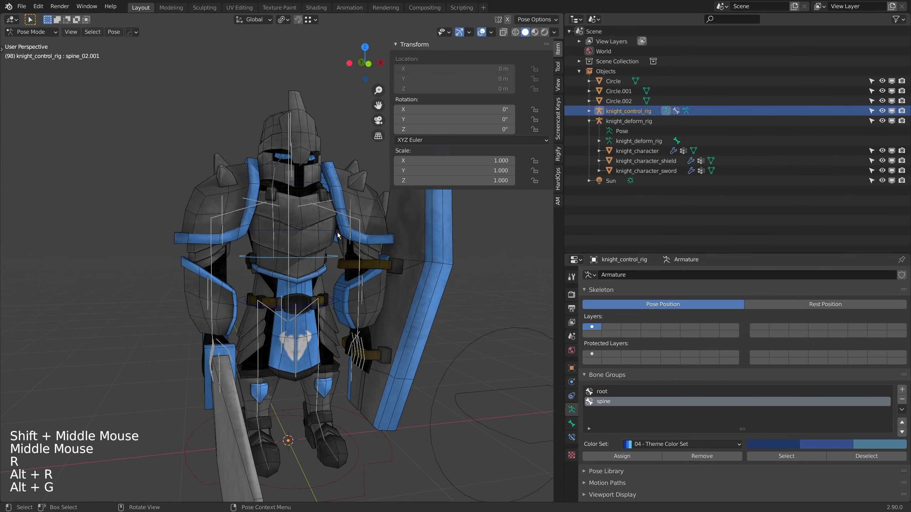
Step: Test-rotate the chest control above spine_02.001 and the head_01.001 control, resetting the rotation and location of each
left_click(336, 230)
key("r")
key("alt+r")
key("alt+g")
left_click(328, 168)
key("r")
key("alt+r")
key("alt+g")
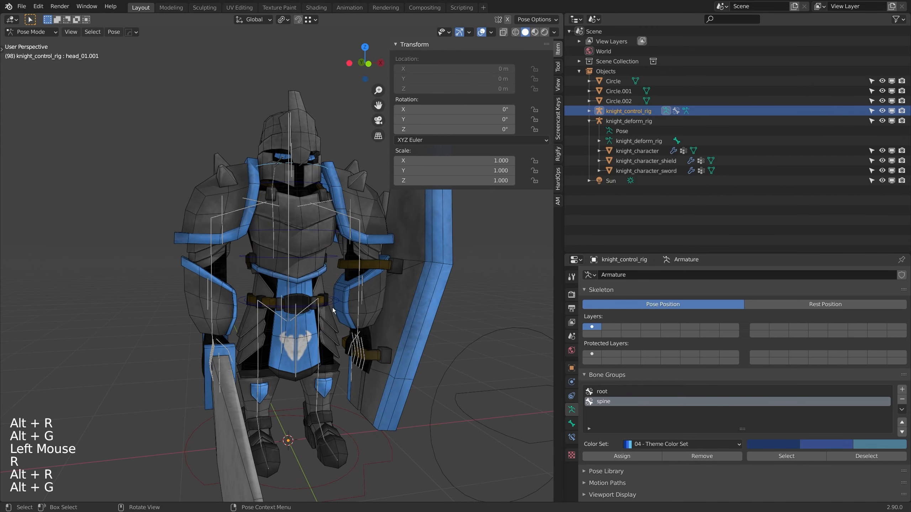
Step: Test-rotate the two overlapping controls around the knight's hips, including pelvis_01.001, and reset their transforms
left_click(333, 310)
key("r")
key("alt+r")
key("alt+g")
left_click(335, 302)
key("r")
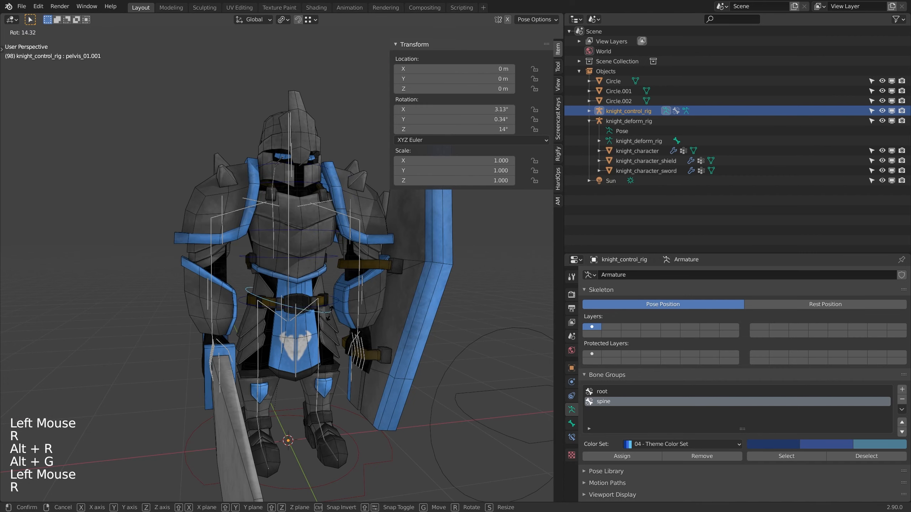
key("alt+r")
key("alt+g")
scroll(329, 310, "down", 1)
scroll(329, 309, "up", 1)
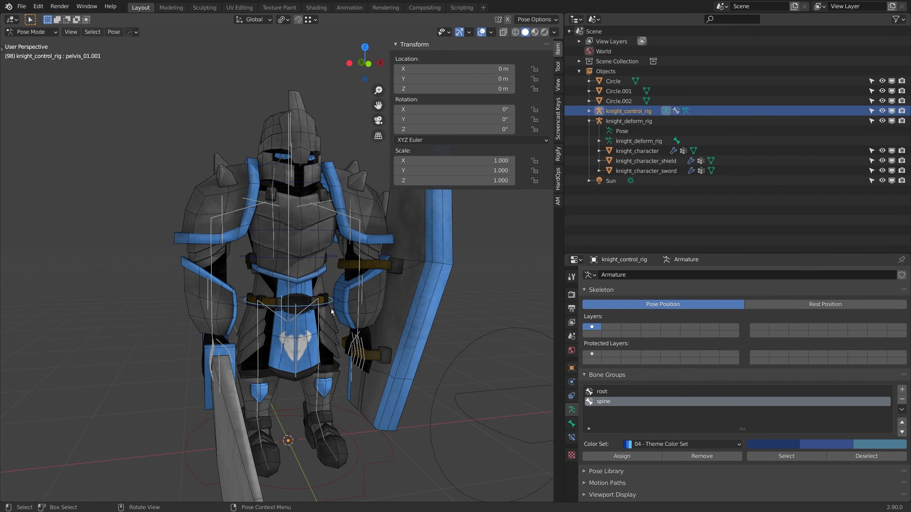
Step: Test-rotate the spine_02.001 control once more and clear its rotation and location
left_click(327, 256)
key("r")
key("alt+r")
key("alt+g")
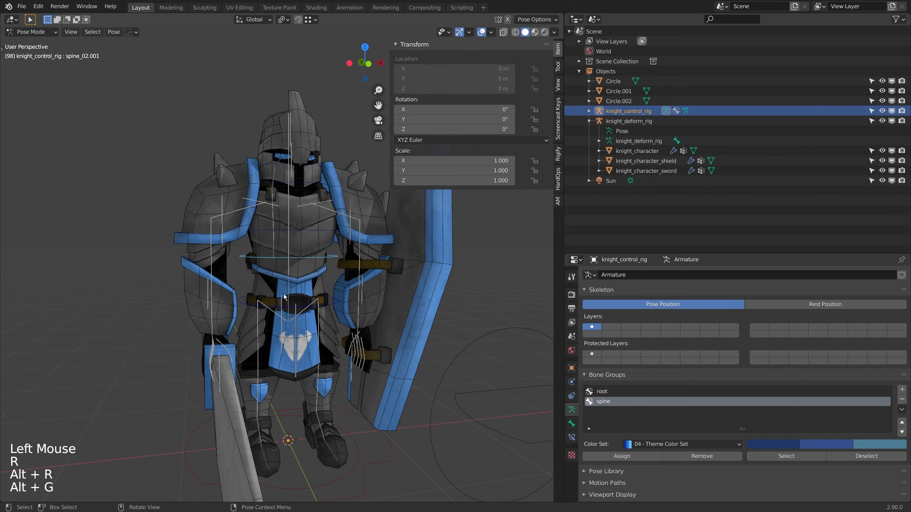
middle_click_drag(302, 287, 277, 297)
key("ctrl+Tab")
left_click(283, 279)
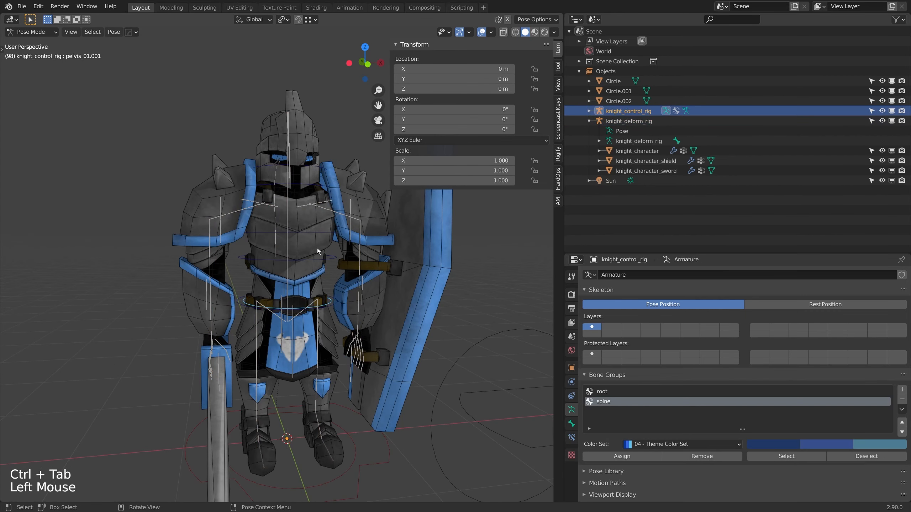
Step: Isolate the control rig in local view and rename the pelvis_01.001 bone to main_pelvis_01
key("KP_Divide")
middle_click_drag(313, 239, 321, 302)
left_click(573, 424)
scroll(610, 298, "up", 7)
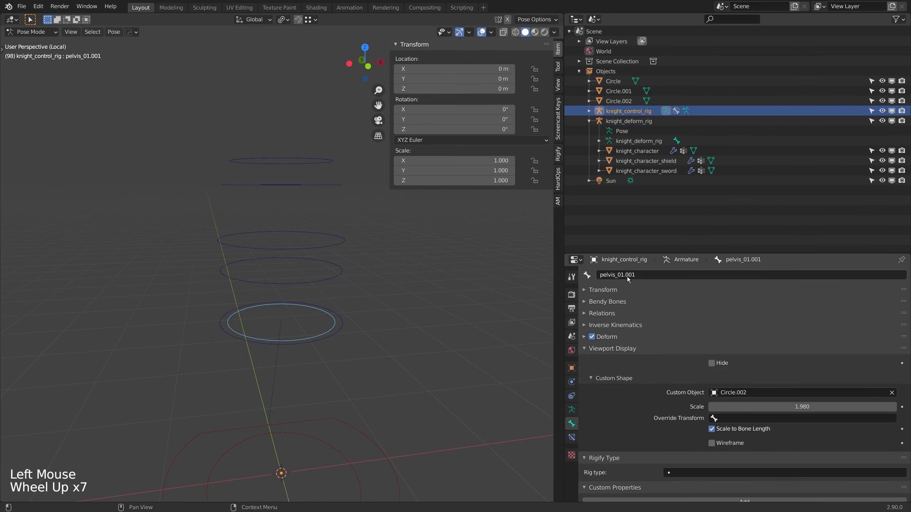
double_click(691, 276)
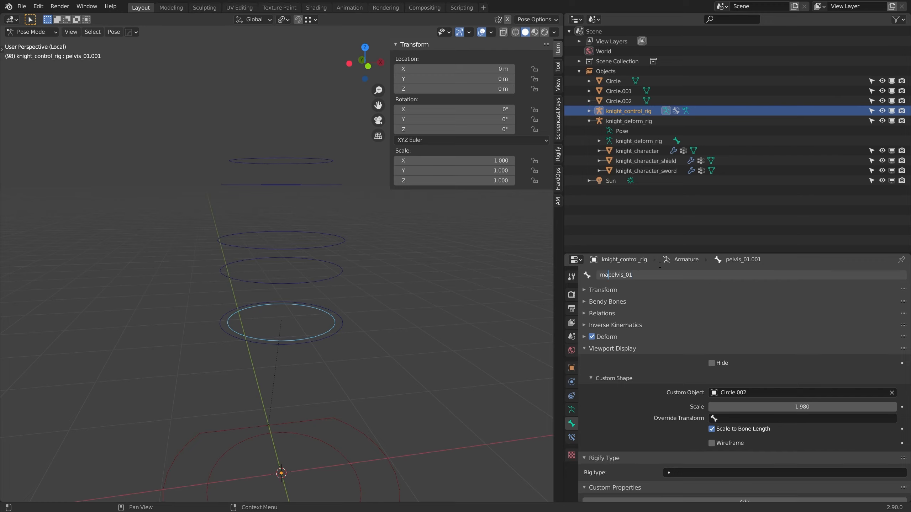
type("main_")
key("Return")
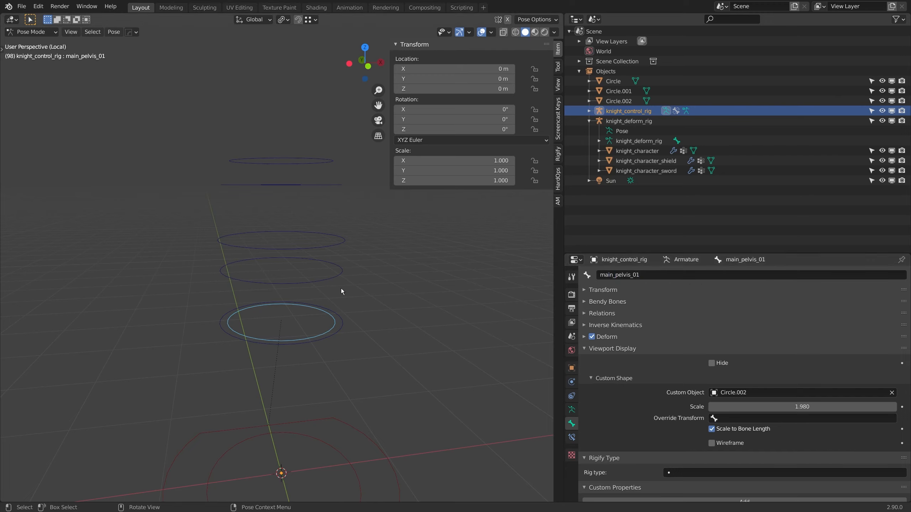
Step: Rename the control bones spine_01.001 and spine_02.001 to main_spine_01 and main_spine_02
left_click(343, 325)
double_click(598, 276)
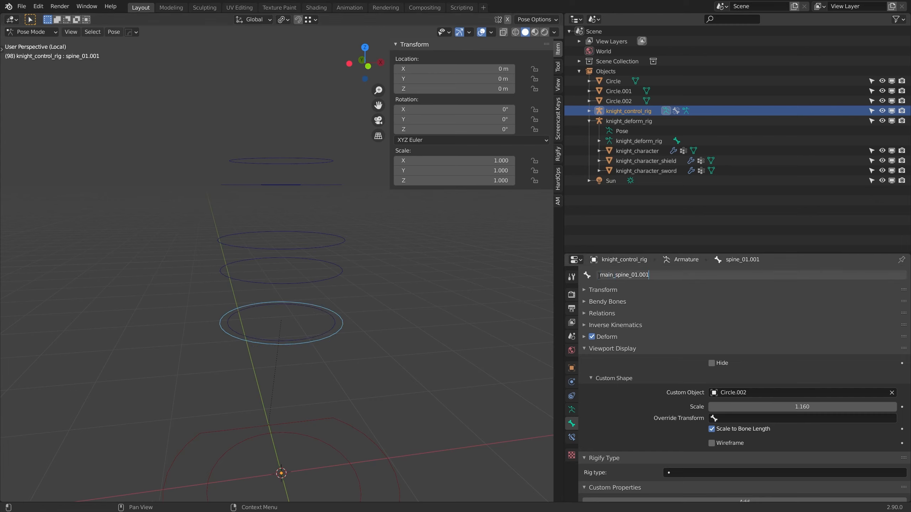
left_click(343, 270)
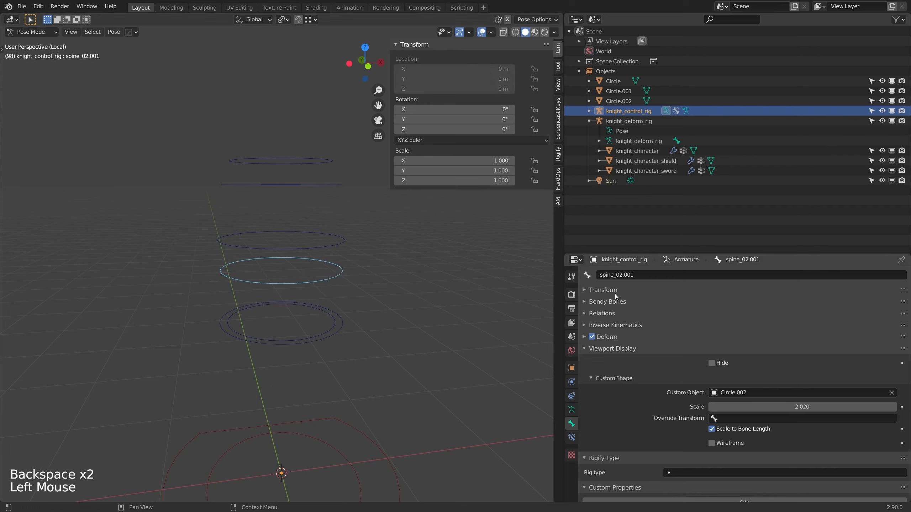
double_click(598, 275)
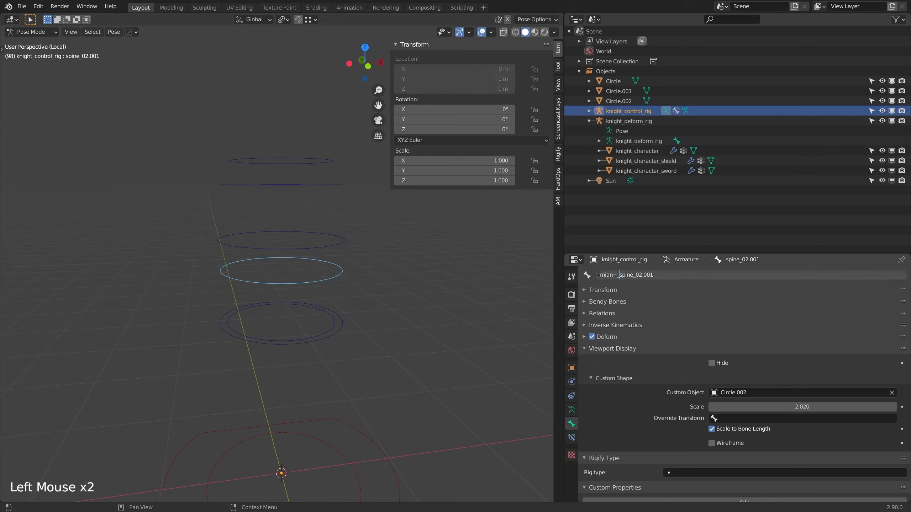
key("BackSpace")
key("BackSpace")
key("End")
key("BackSpace")
key("BackSpace")
key("BackSpace")
key("BackSpace")
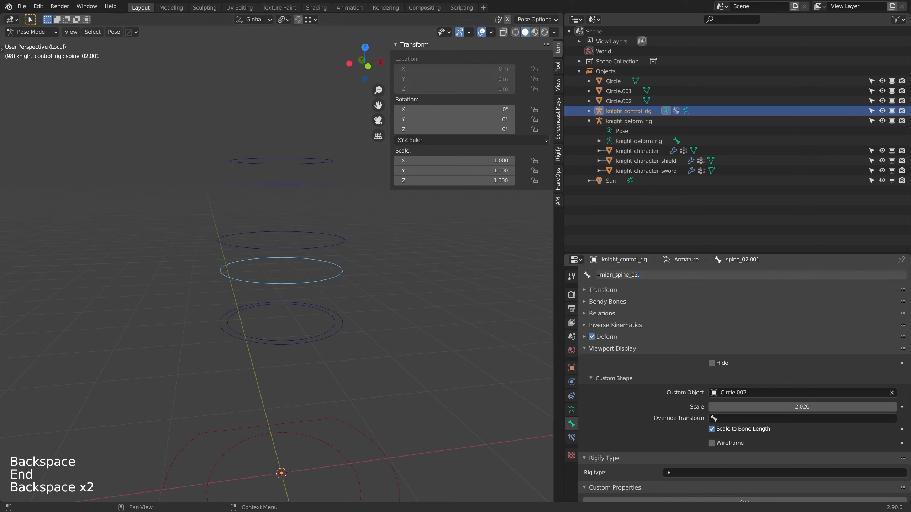
type("main")
key("Return")
Step: Rename the third spine control bone, above main_spine_02, to main_spine_03
mouse_move(613, 275)
left_mouse_down()
mouse_move(598, 276)
mouse_move(623, 278)
left_mouse_up()
left_click(344, 241)
left_click(629, 279)
key("BackSpace")
key("Home")
key("Delete")
type("main_s")
key("Return")
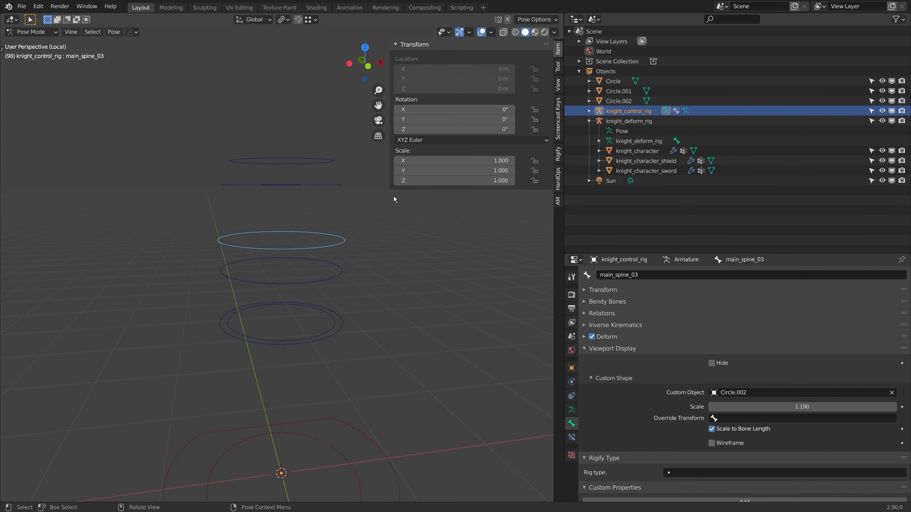
Step: Rename the neck control bone to main_neck_01
left_click(340, 186)
double_click(601, 276)
key("BackSpace")
key("BackSpace")
key("BackSpace")
key("BackSpace")
key("Return")
Step: Rename the head_01.001 control bone to main_head_01
middle_click_drag(296, 180, 295, 201, "shift")
middle_click_drag(295, 201, 294, 209)
left_click(310, 201)
double_click(600, 276)
type("main_")
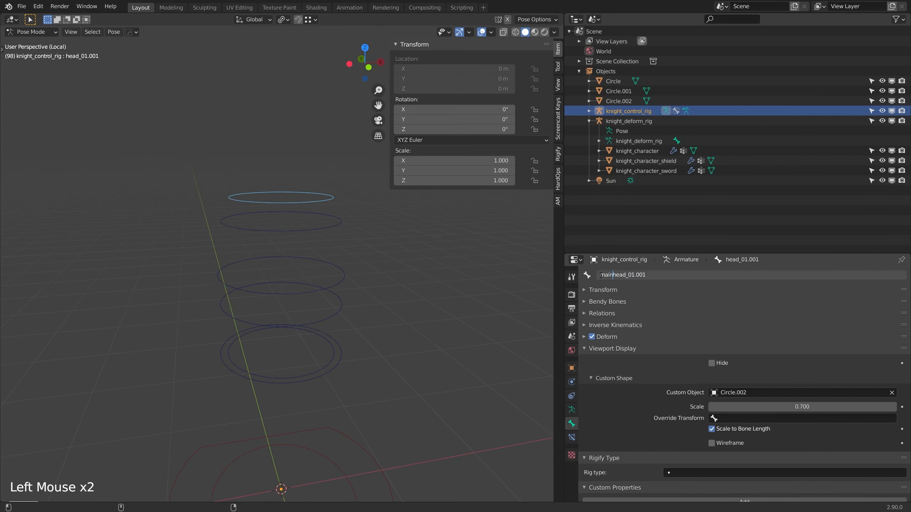
key("End")
key("BackSpace")
key("BackSpace")
key("BackSpace")
key("BackSpace")
key("Return")
Step: Test-rotate the main_spine_01 and main_pelvis_01 controls, resetting the rotation and location of each
scroll(331, 311, "down", 2)
middle_click_drag(331, 311, 313, 331)
scroll(313, 330, "up", 2)
left_click(347, 354)
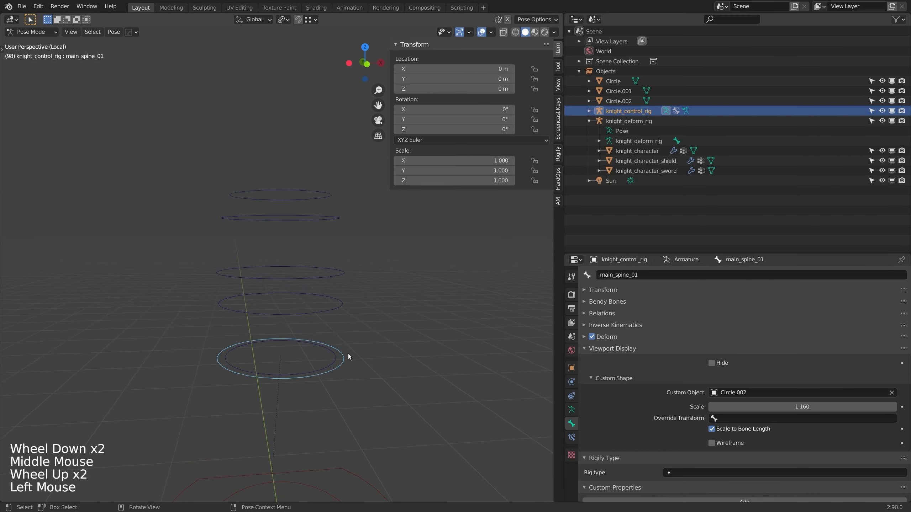
key("r")
key("alt+r")
key("alt+g")
left_click(338, 359)
key("r")
key("alt+r")
key("alt+g")
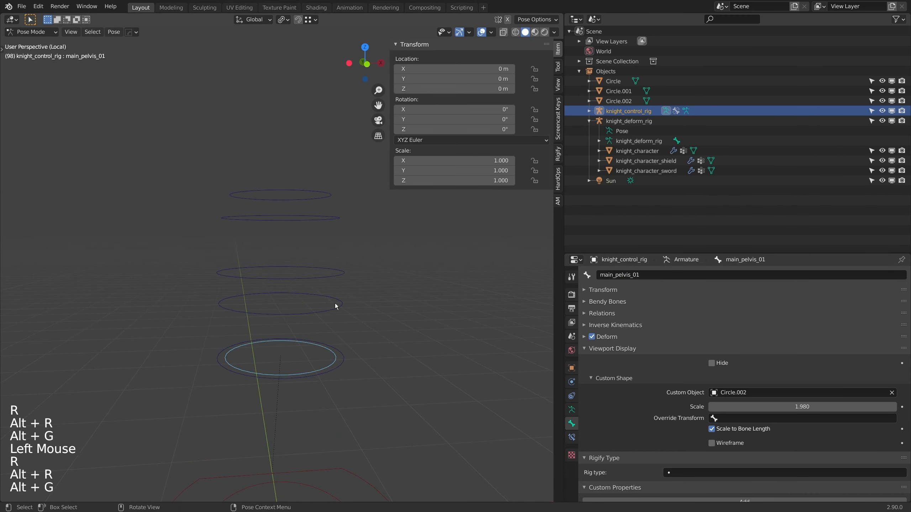
Step: Test-rotate the second spine control and main_spine_03, resetting the rotation and location of each
left_click(340, 305)
key("r")
key("alt+r")
key("alt+g")
left_click(344, 273)
key("r")
key("alt+r")
key("alt+g")
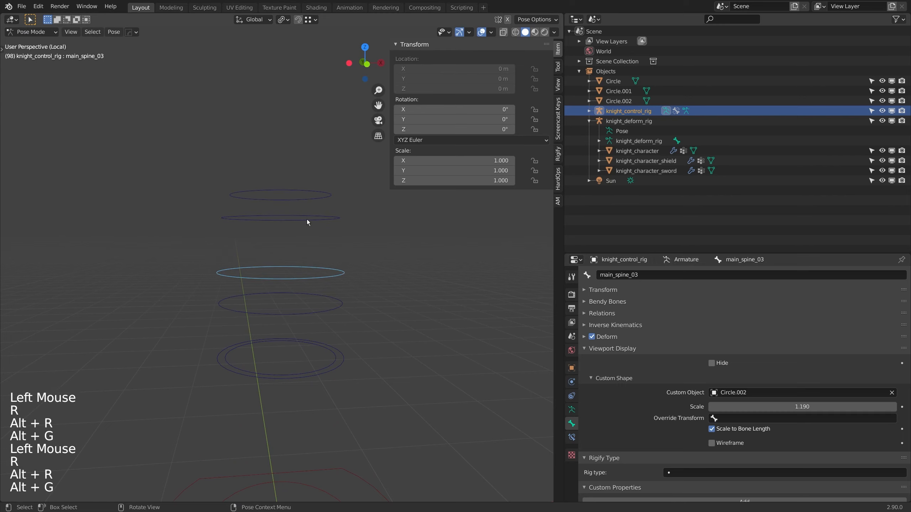
Step: Leave local view, select knight_deform_rig instead of the control rig and put it in Pose Mode
key("KP_Divide")
middle_click(309, 266)
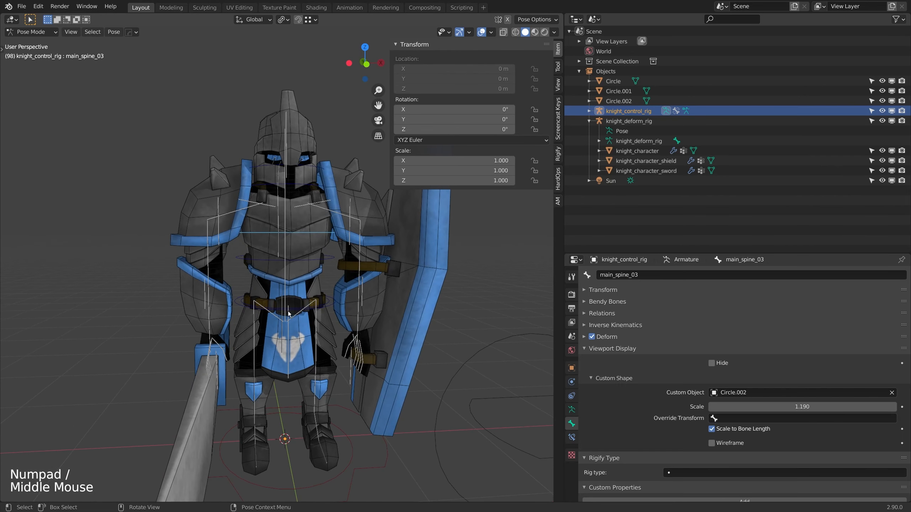
middle_click(319, 294)
key("ctrl+Tab")
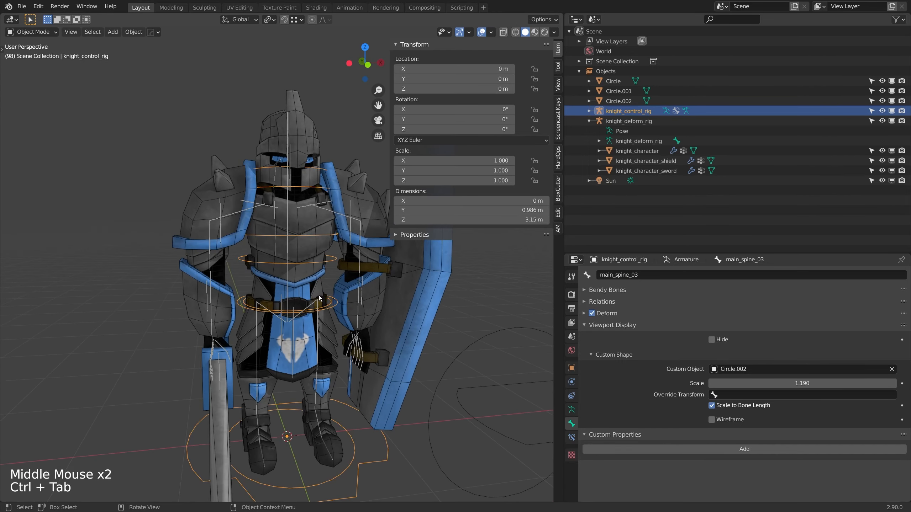
left_click(286, 289)
left_click(286, 288)
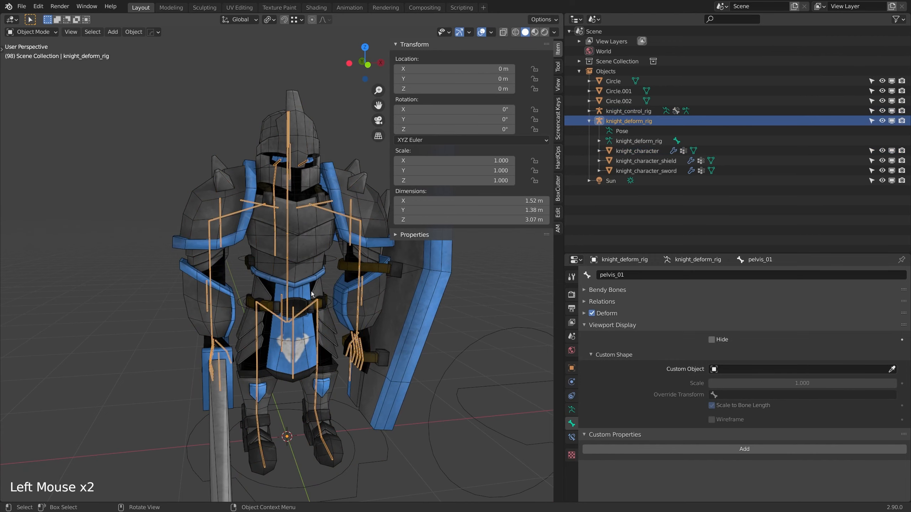
key("ctrl+Tab")
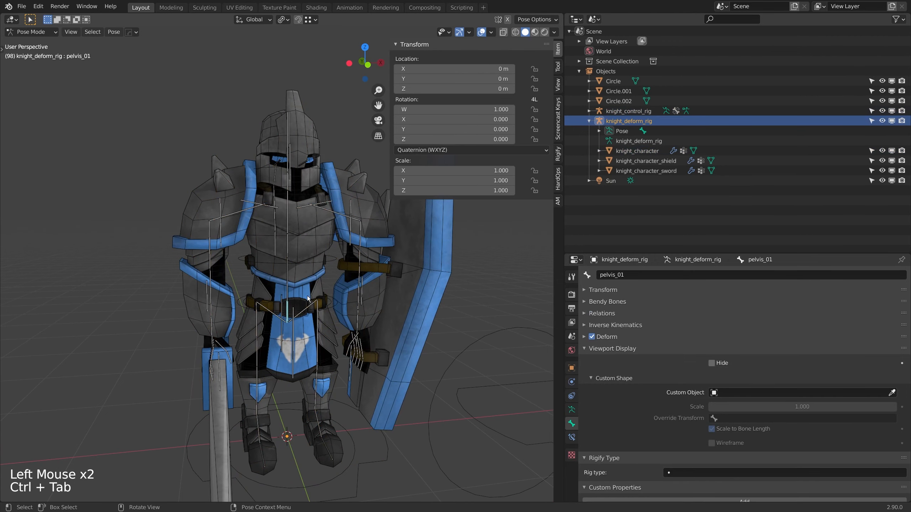
Step: Add a Copy Transforms constraint to the deform rig's pelvis_01 bone, targeting main_pelvis_01 in knight_control_rig
left_click(572, 438)
left_click(620, 274)
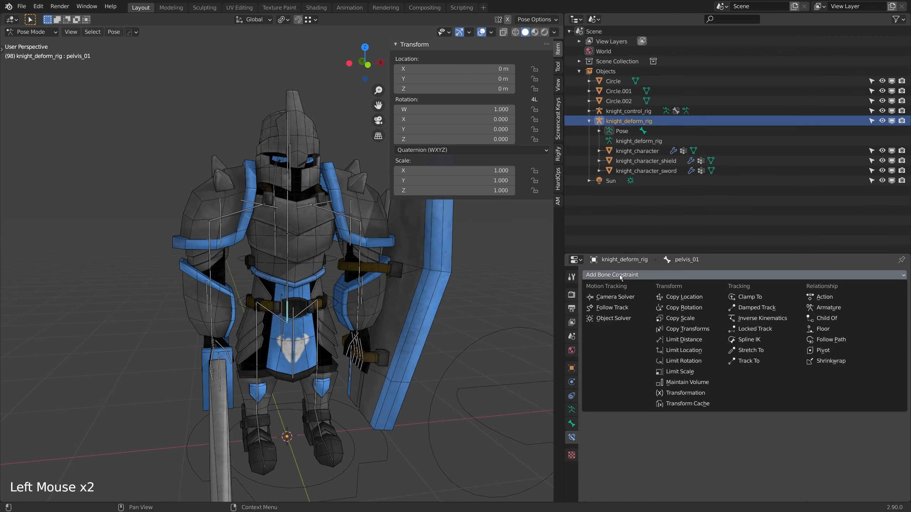
left_click(669, 329)
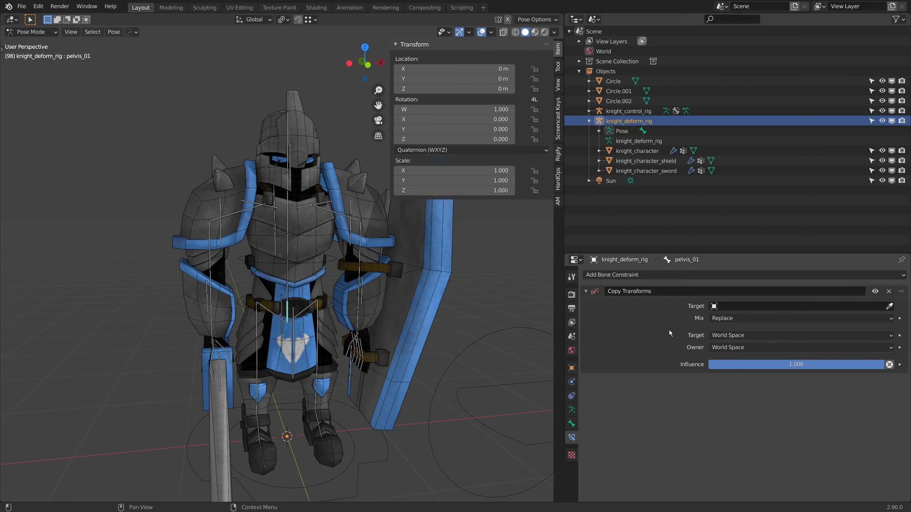
left_click(721, 306)
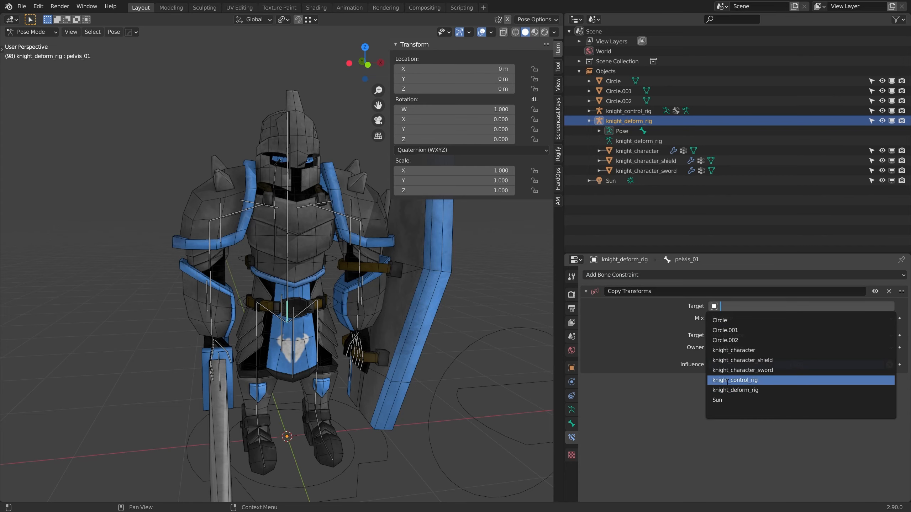
left_click(747, 381)
scroll(383, 398, "down", 2)
middle_click_drag(448, 395, 363, 390)
scroll(363, 390, "up", 2)
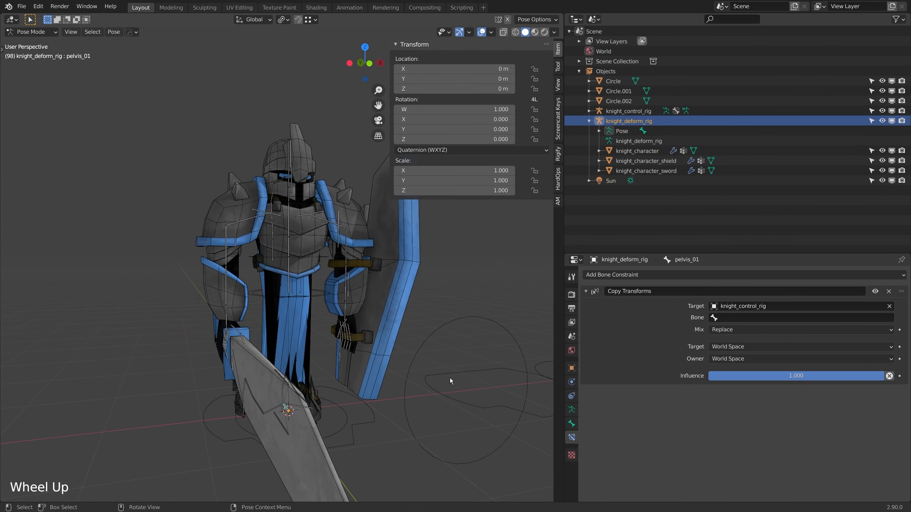
left_click(739, 318)
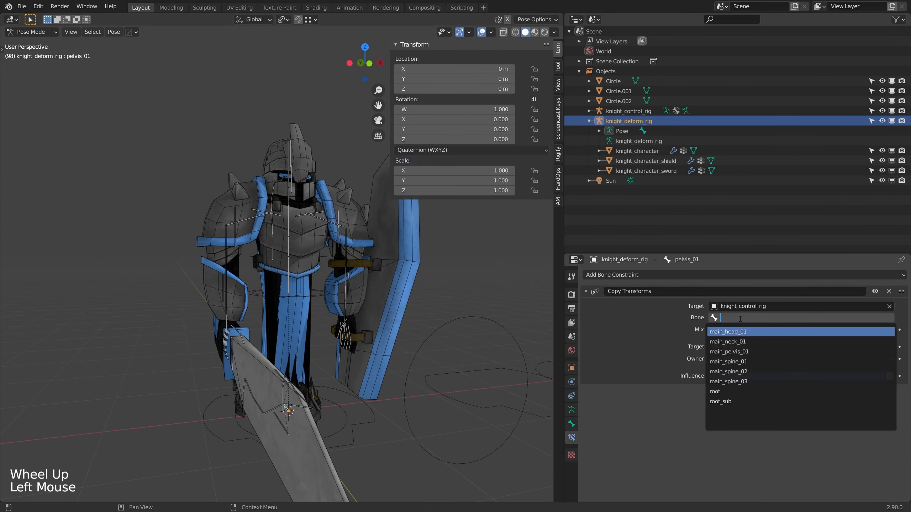
left_click(740, 351)
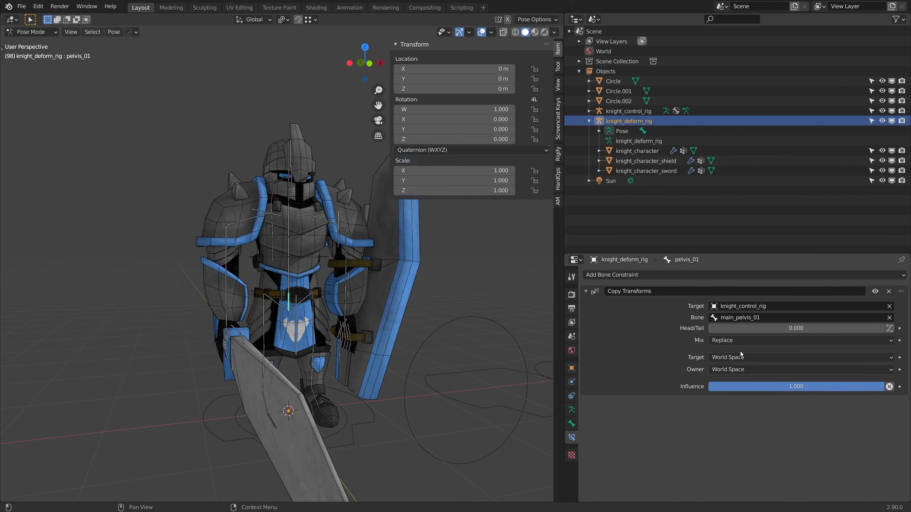
Step: Put knight_control_rig in Pose Mode and test-rotate main_pelvis_01 to check the pelvis constraint, cancelling the rotation
scroll(341, 312, "up", 2)
left_click(346, 309)
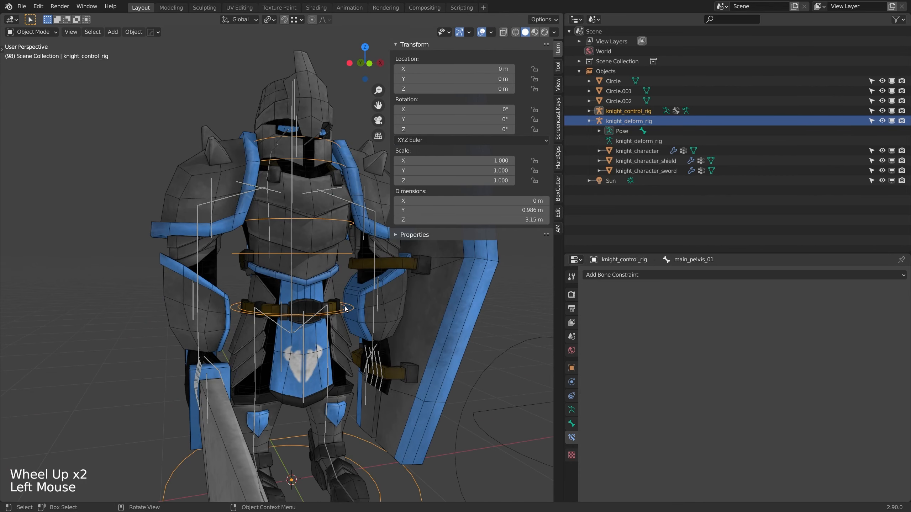
key("ctrl+Tab")
left_click(346, 308)
middle_click_drag(346, 309, 324, 310)
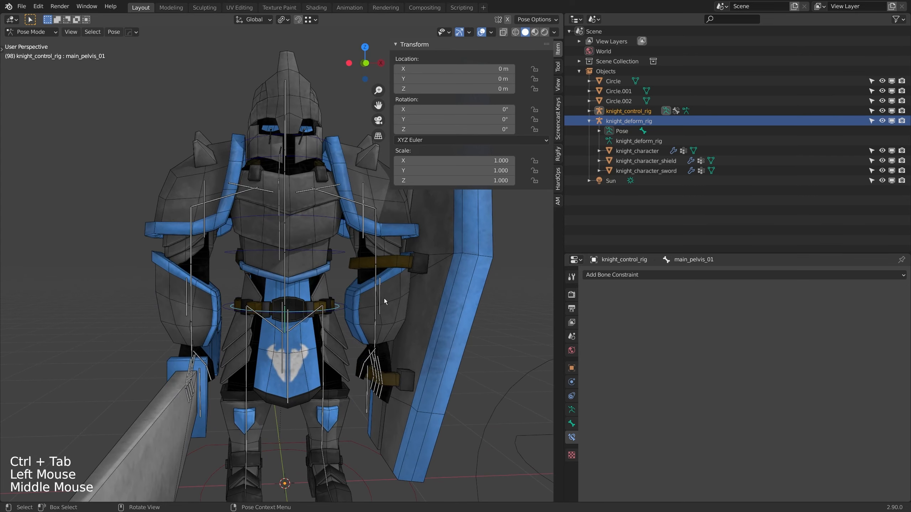
key("t")
key("r")
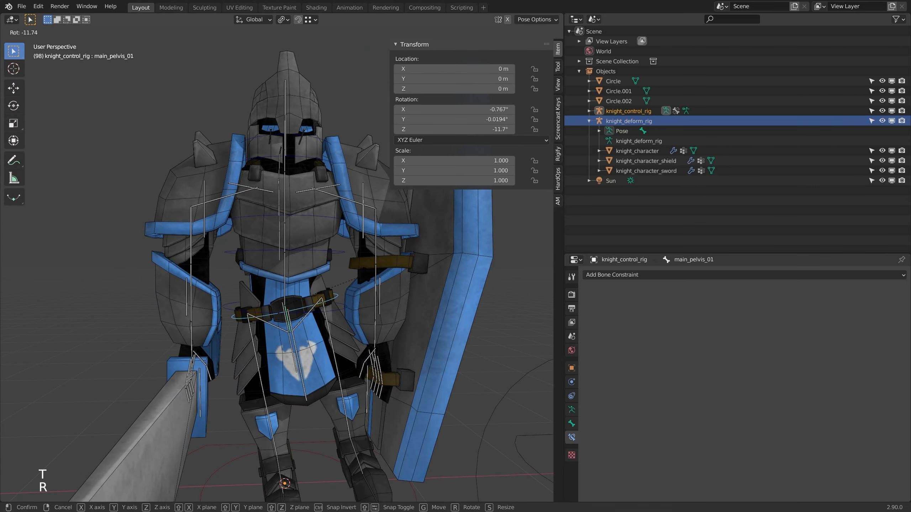
right_click(362, 285)
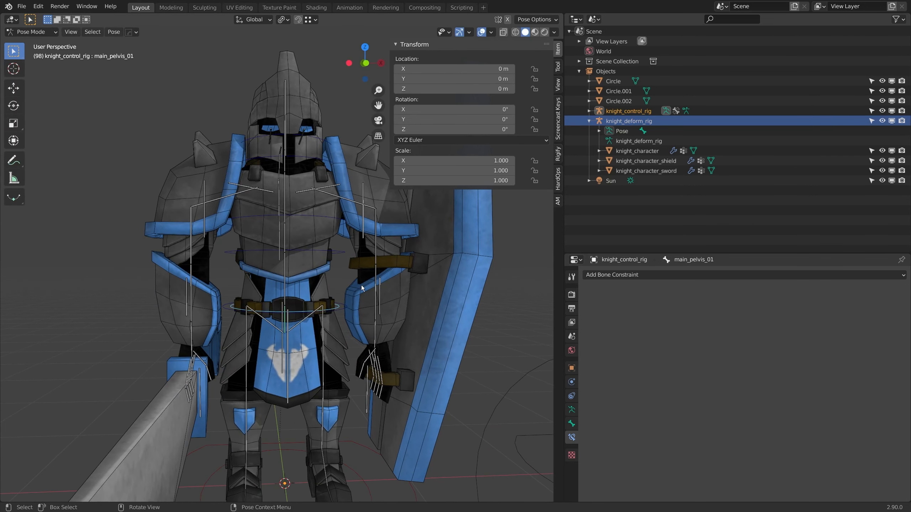
Step: Add a Copy Transforms constraint to the deform rig's spine_01 bone, targeting main_spine_01 in knight_control_rig
left_click(287, 287)
middle_click_drag(287, 287, 297, 295)
left_click(626, 275)
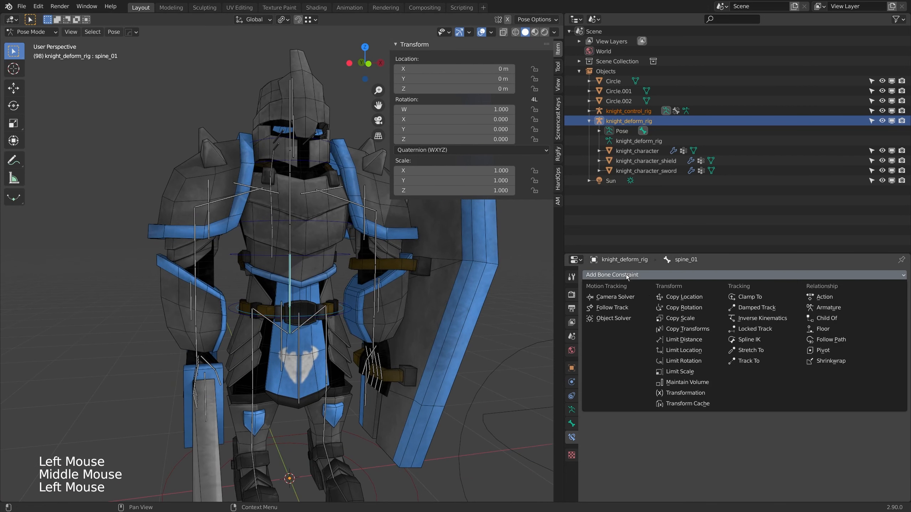
left_click(687, 329)
left_click(735, 306)
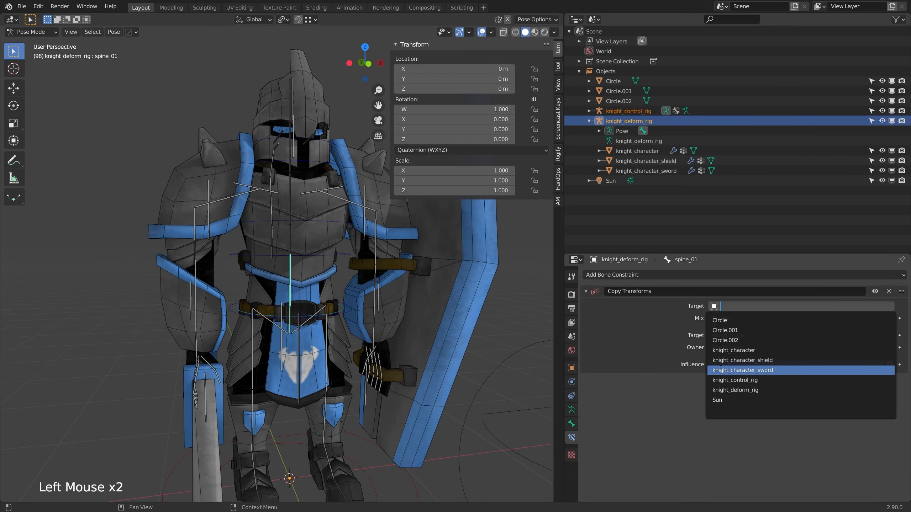
left_click(736, 380)
left_click(732, 317)
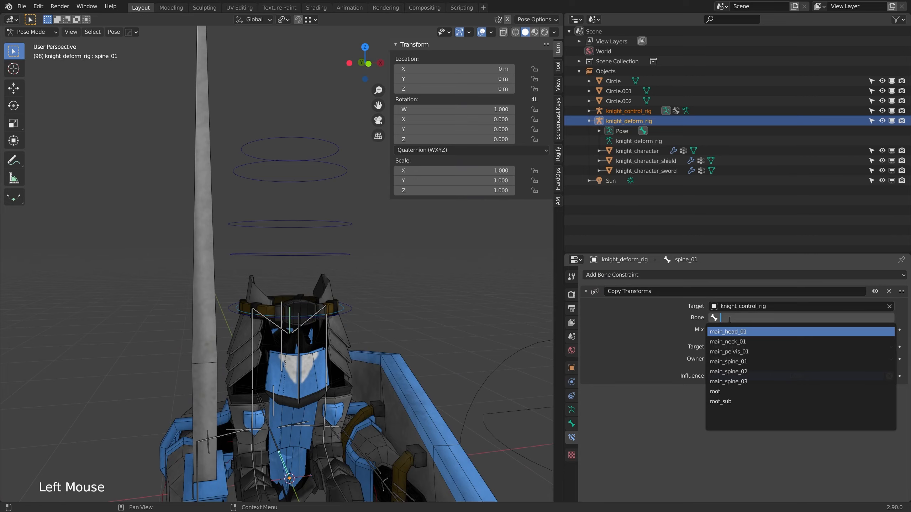
left_click(733, 361)
Step: Add a Copy Transforms constraint to the deform rig's spine_02 bone, targeting main_spine_02 in knight_control_rig
middle_click_drag(412, 323, 314, 345, "shift")
scroll(392, 332, "up", 2)
scroll(313, 345, "down", 1)
left_click(307, 330)
left_click(613, 275)
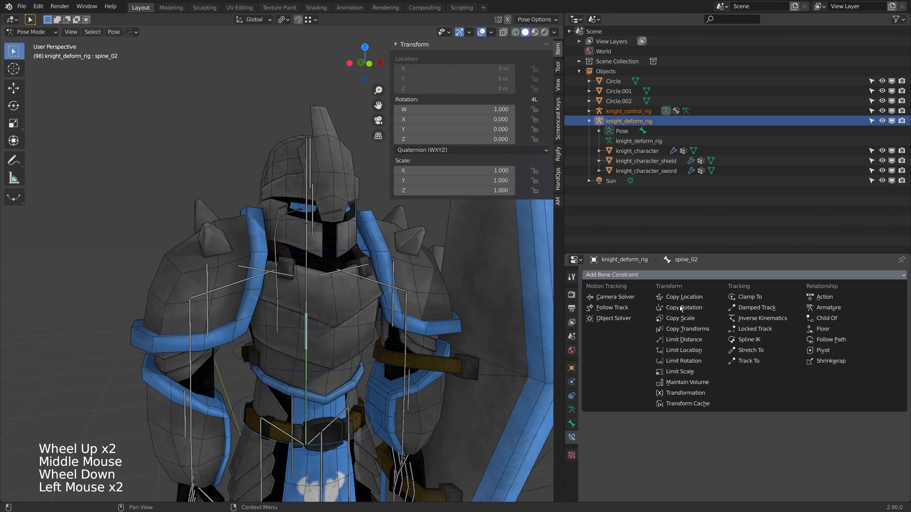
left_click(697, 330)
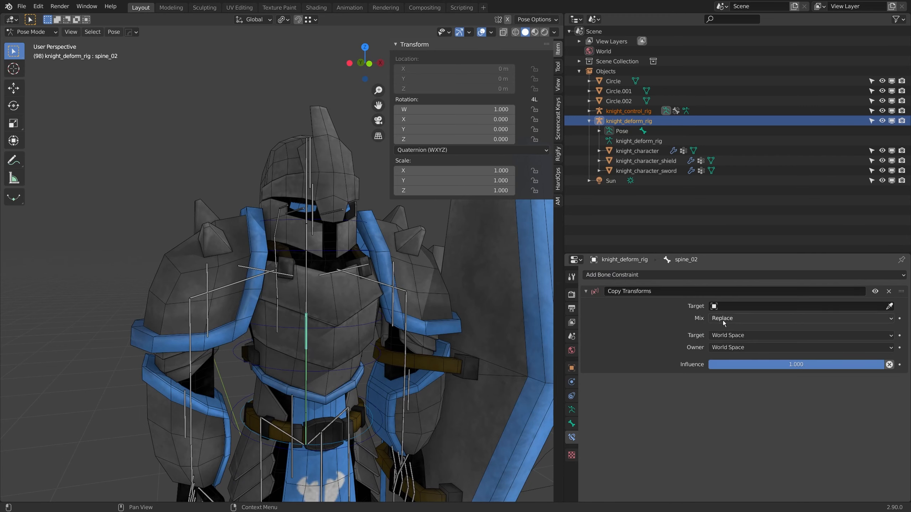
left_click(735, 304)
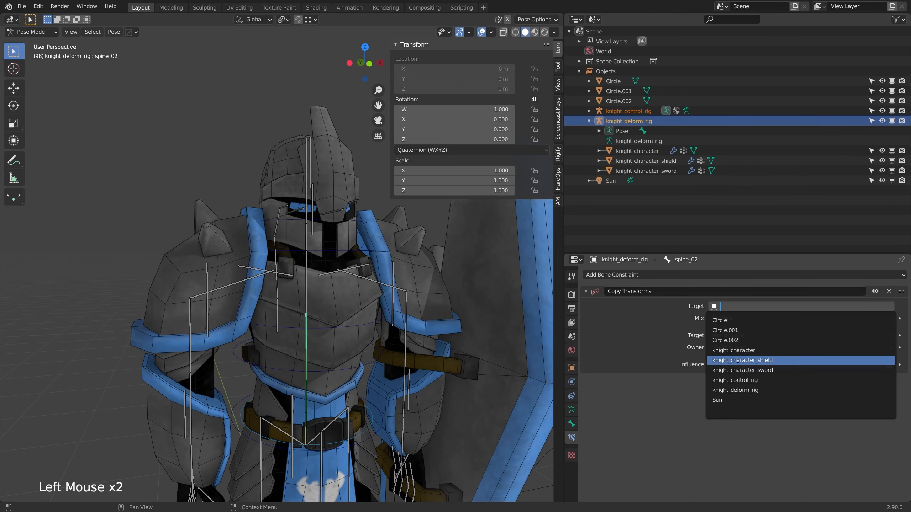
left_click(735, 381)
left_click(735, 274)
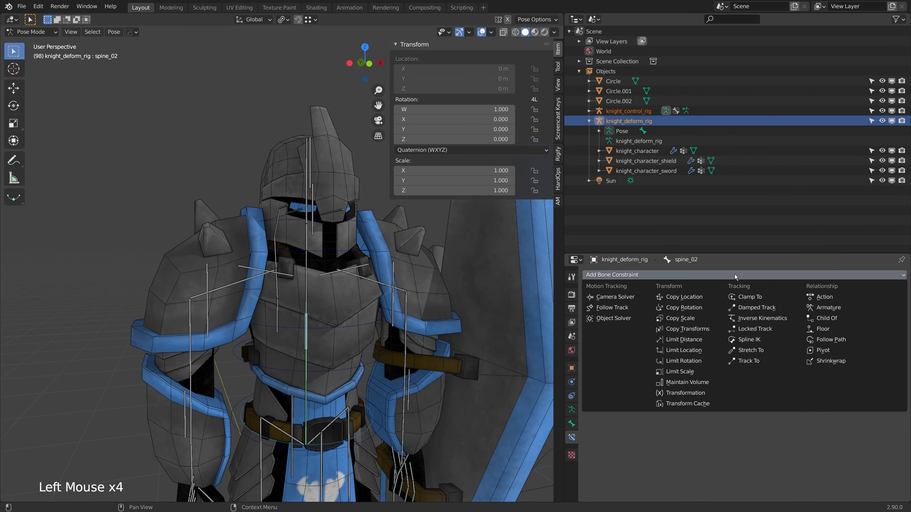
left_click(686, 329)
left_click(746, 306)
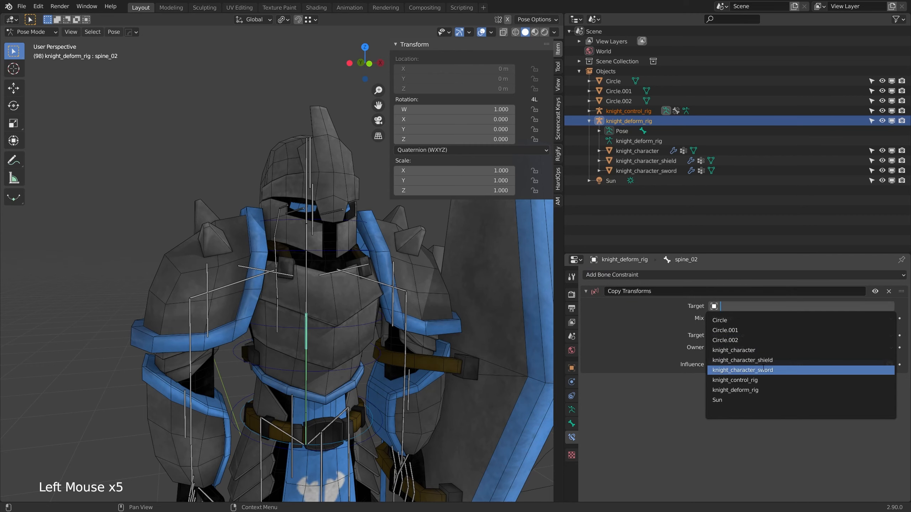
left_click(746, 380)
left_click(749, 317)
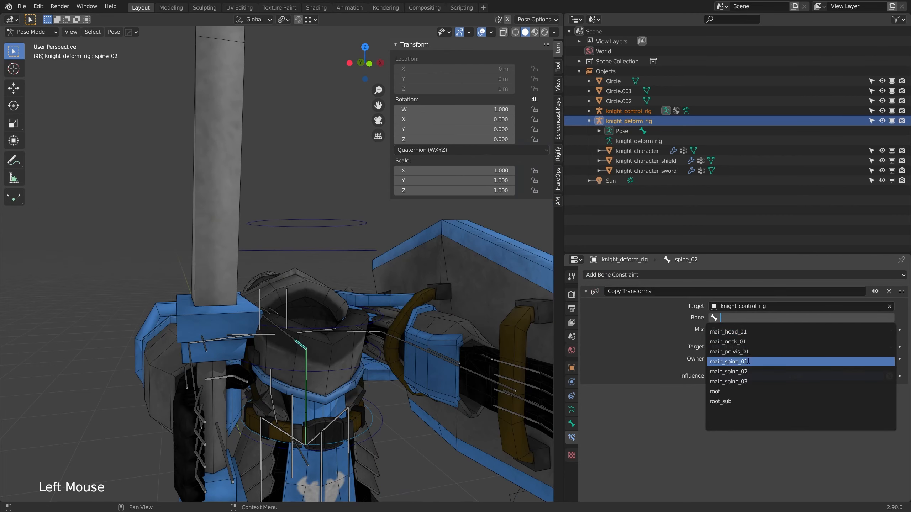
left_click(748, 372)
Step: Add a Copy Transforms constraint to the deform rig's spine_03 bone, targeting main_spine_03 in knight_control_rig
left_click(306, 287)
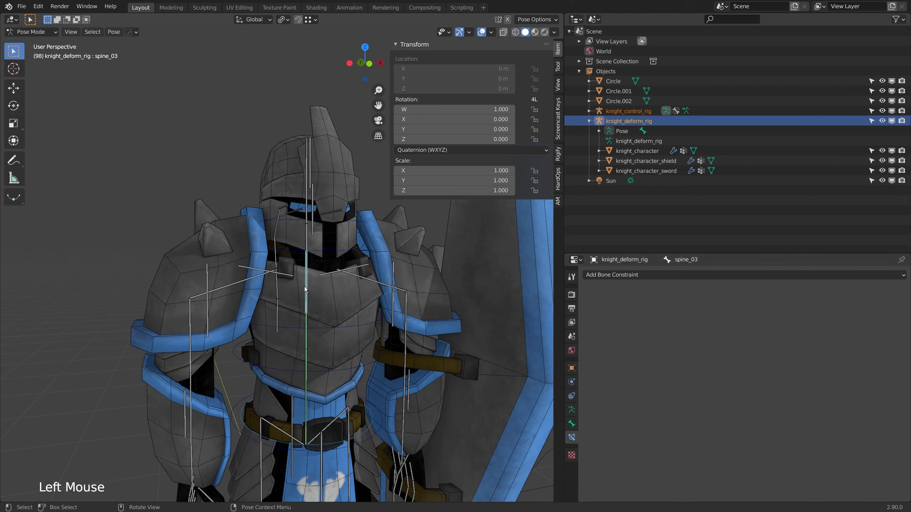
left_click(700, 275)
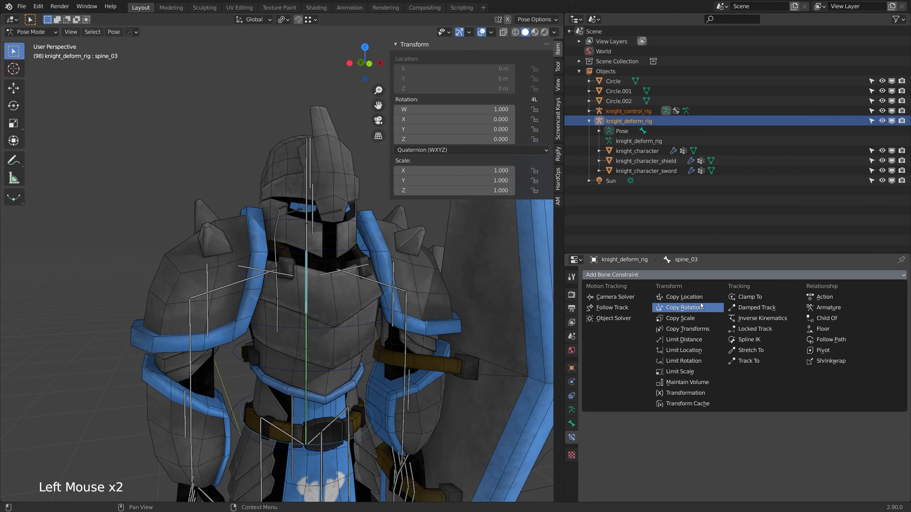
left_click(687, 329)
left_click(721, 306)
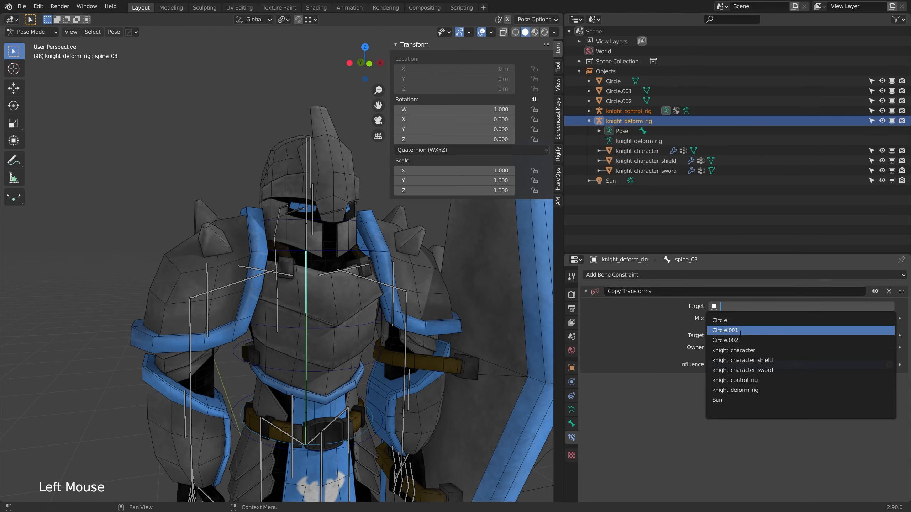
left_click(748, 380)
left_click(748, 318)
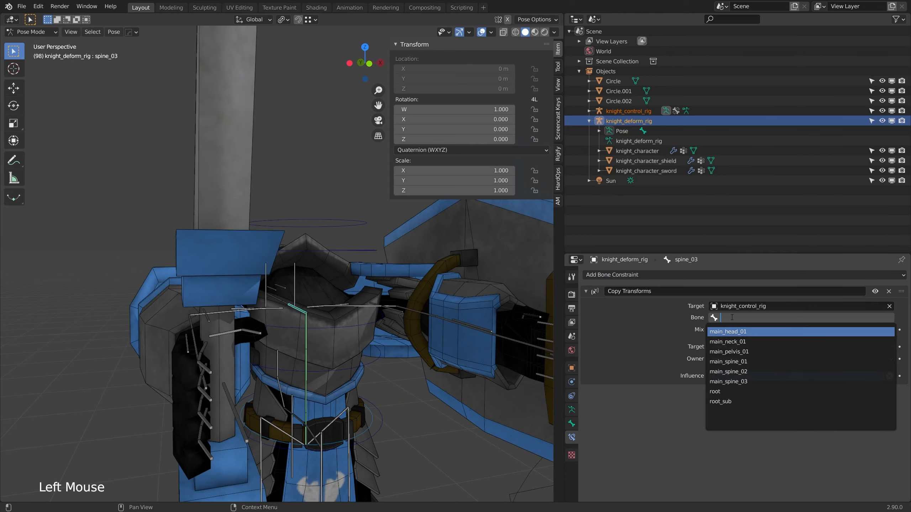
left_click(748, 381)
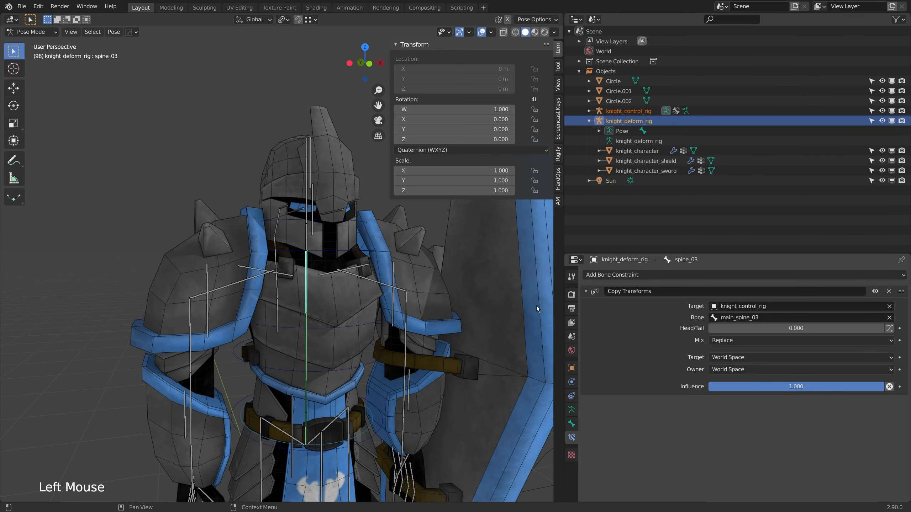
Step: Add a Copy Transforms constraint to the deform rig's neck_01 bone, targeting main_neck_01 in knight_control_rig
left_click(307, 238)
middle_click_drag(307, 238, 338, 275, "shift")
left_click(695, 275)
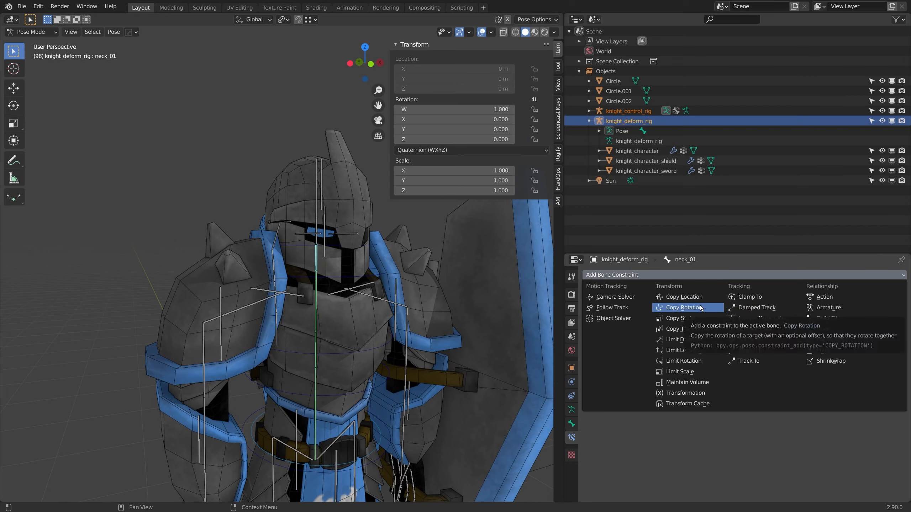
left_click(707, 330)
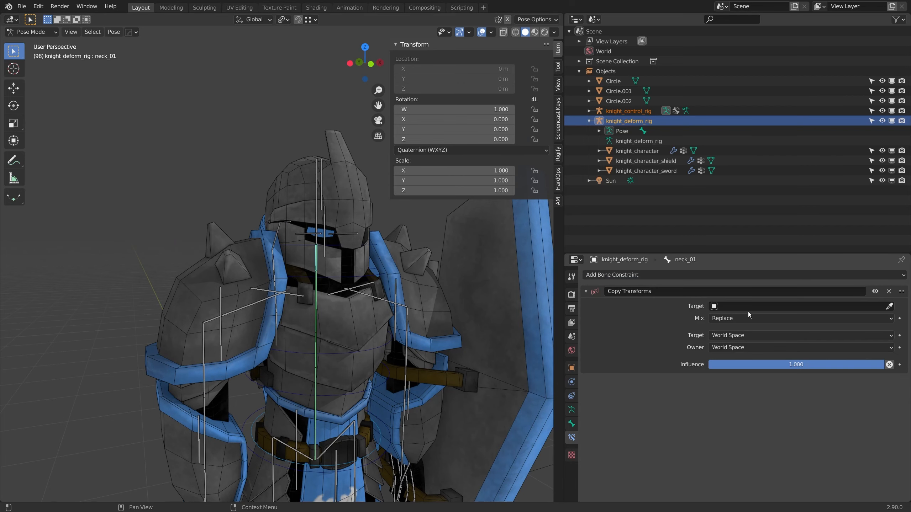
left_click(747, 309)
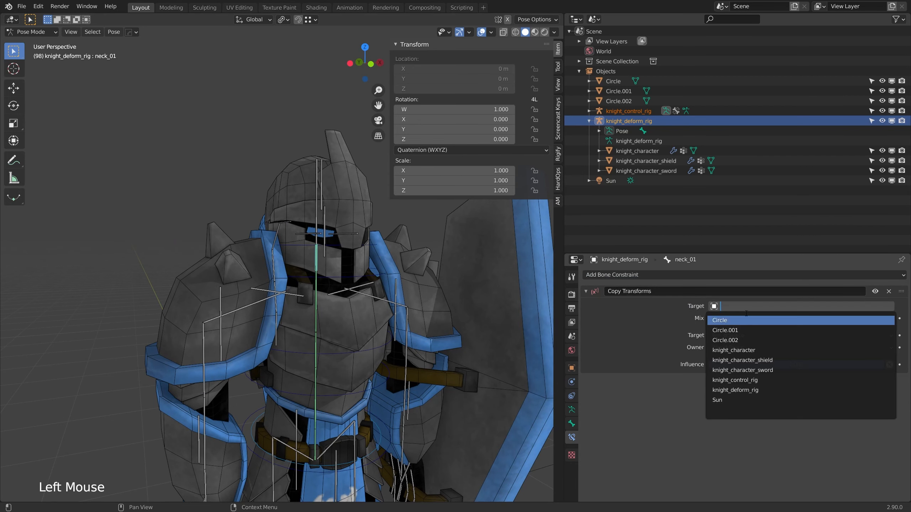
left_click(756, 381)
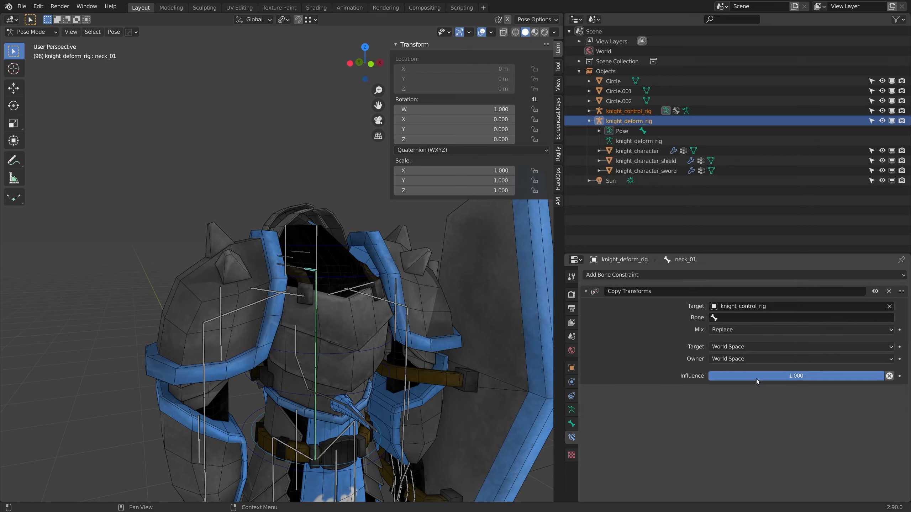
left_click(742, 318)
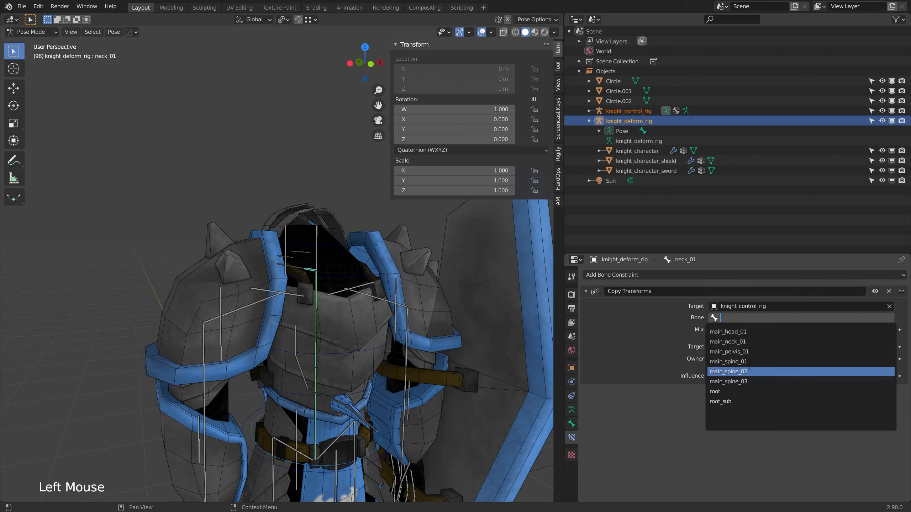
left_click(742, 341)
Step: Add a Copy Transforms constraint to the deform rig's head_01 bone, targeting main_head_01 in knight_control_rig
left_click(317, 220)
left_click(692, 274)
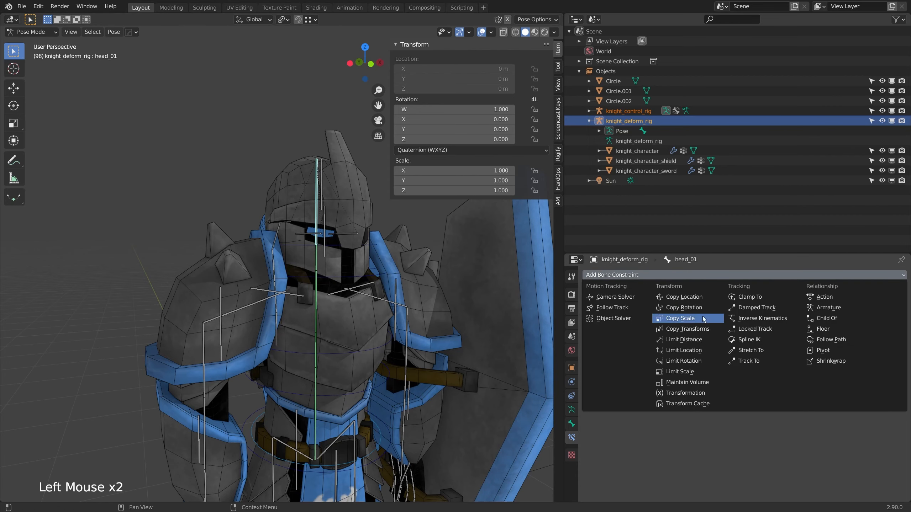
left_click(690, 329)
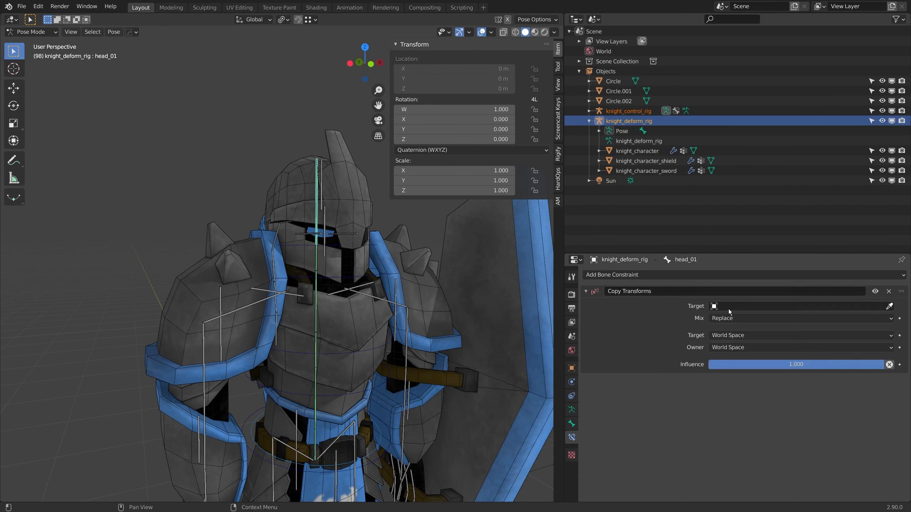
left_click(717, 306)
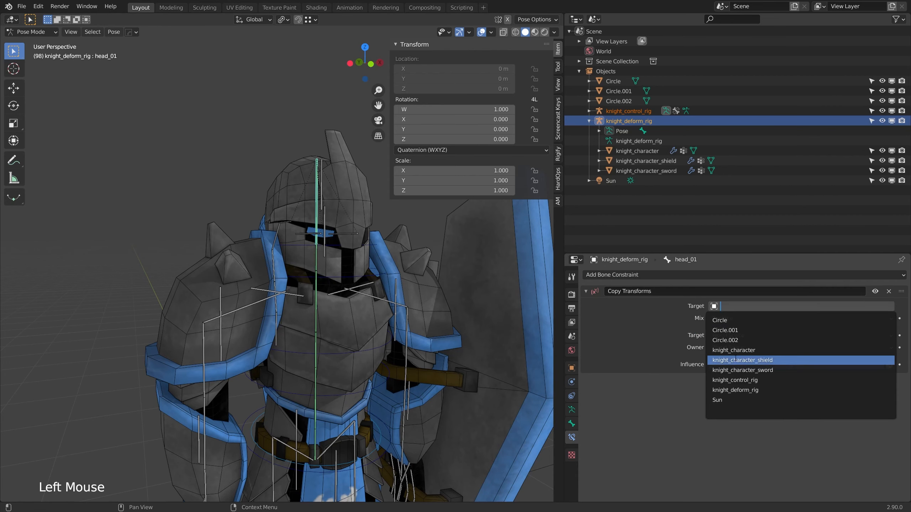
left_click(735, 380)
left_click(788, 317)
left_click(735, 346)
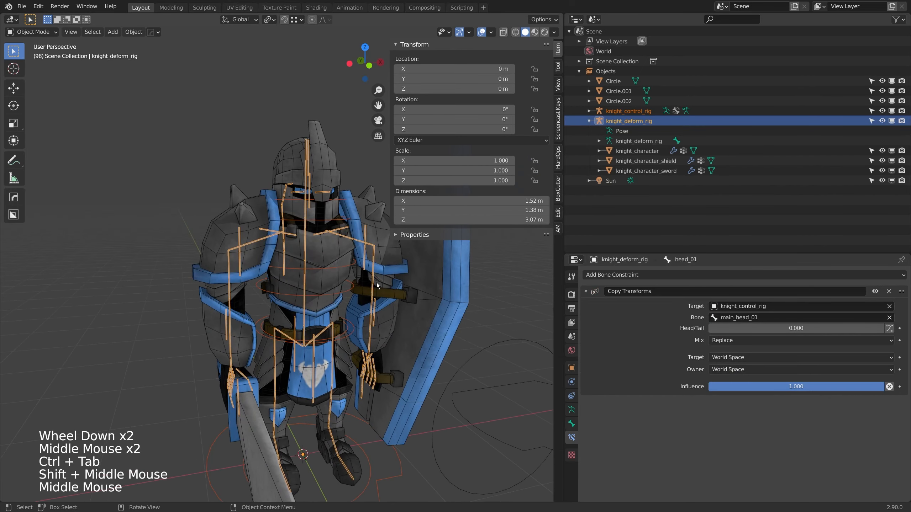
Step: Select knight_control_rig, hide knight_deform_rig and put the control rig in Pose Mode
left_click(628, 111)
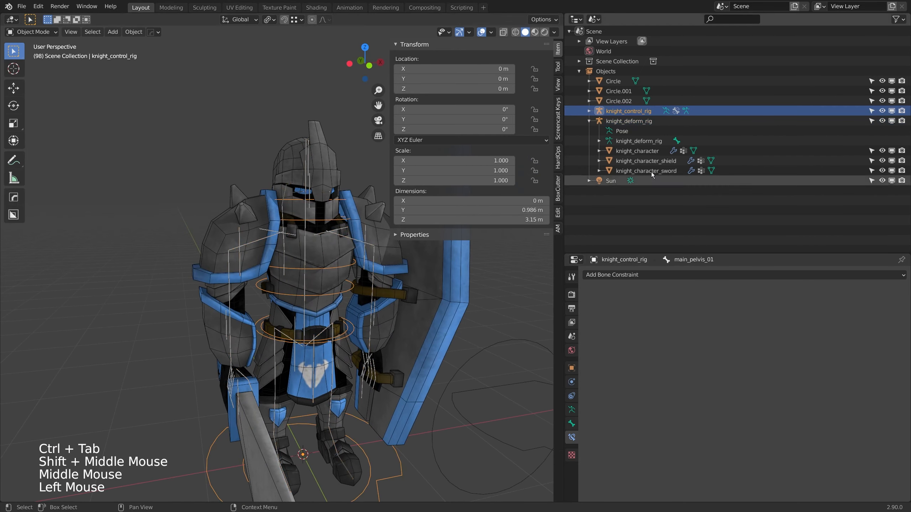
left_click(882, 121)
scroll(384, 278, "down", 2)
middle_click_drag(380, 258, 359, 393, "shift")
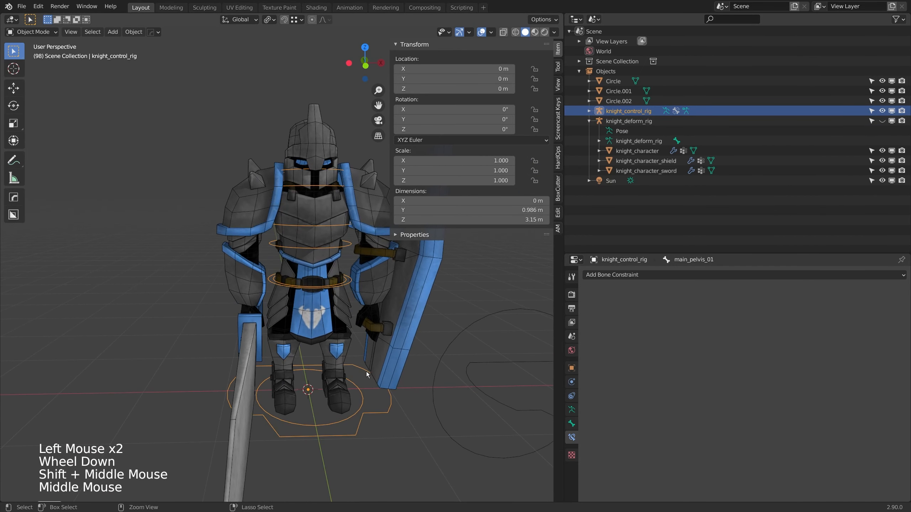
key("ctrl+Tab")
key("ctrl+Tab")
left_click(358, 392)
key("ctrl+Tab")
Step: Test-move the root_sub control to check that the knight follows, and reset its rotation and location
left_click(359, 391)
scroll(360, 391, "down", 2)
key("g")
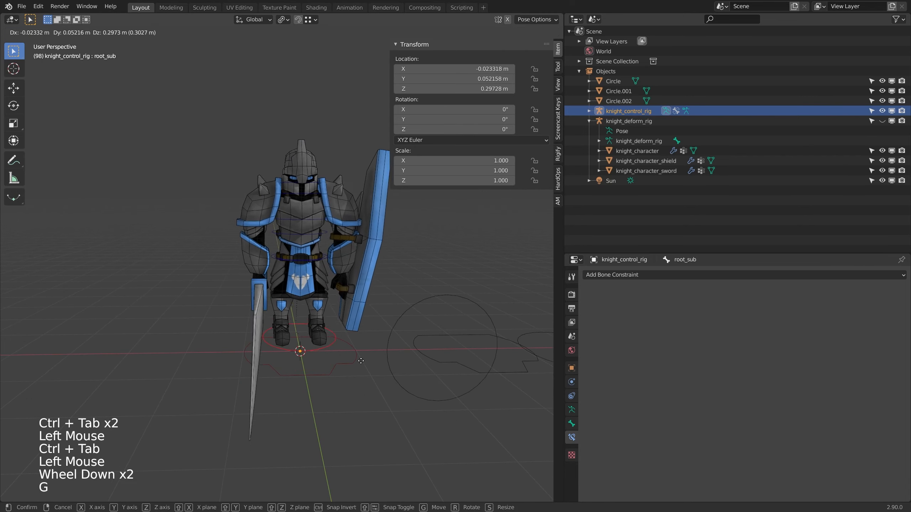
key("alt+r")
key("alt+g")
Step: Test-move and test-rotate the root control, resetting its rotation and location after each try
left_click(350, 362)
key("g")
key("alt+r")
key("alt+g")
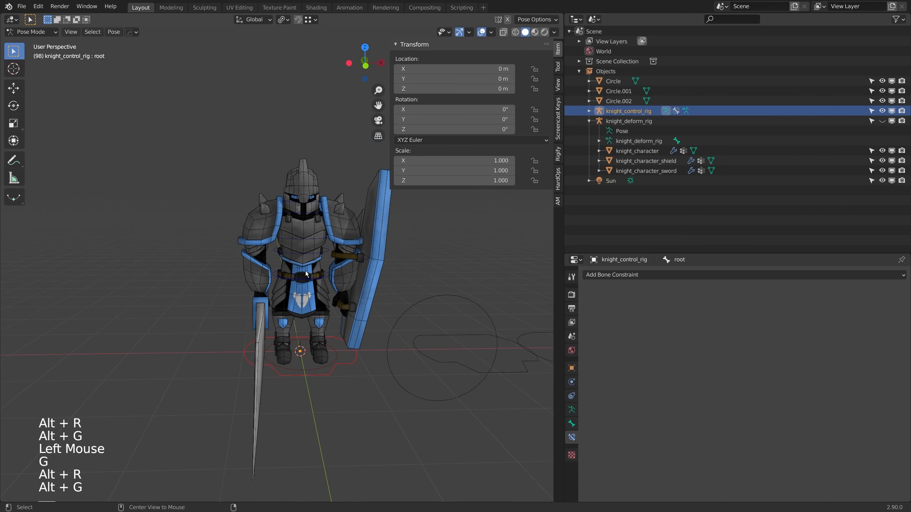
key("r")
key("r")
key("alt+r")
key("alt+g")
Step: Test-rotate the main_spine_01 and main_spine_02 controls to check that the knight's torso follows
scroll(340, 288, "up", 2)
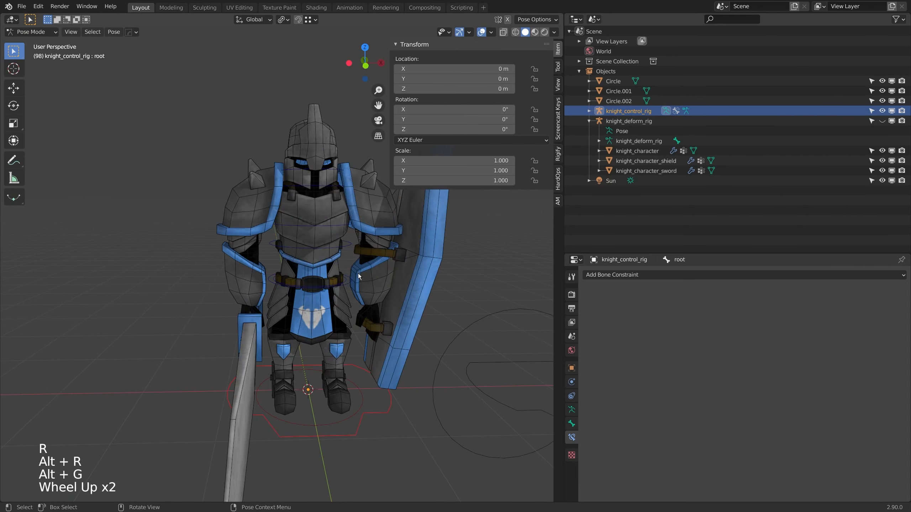
left_click(348, 282)
key("r")
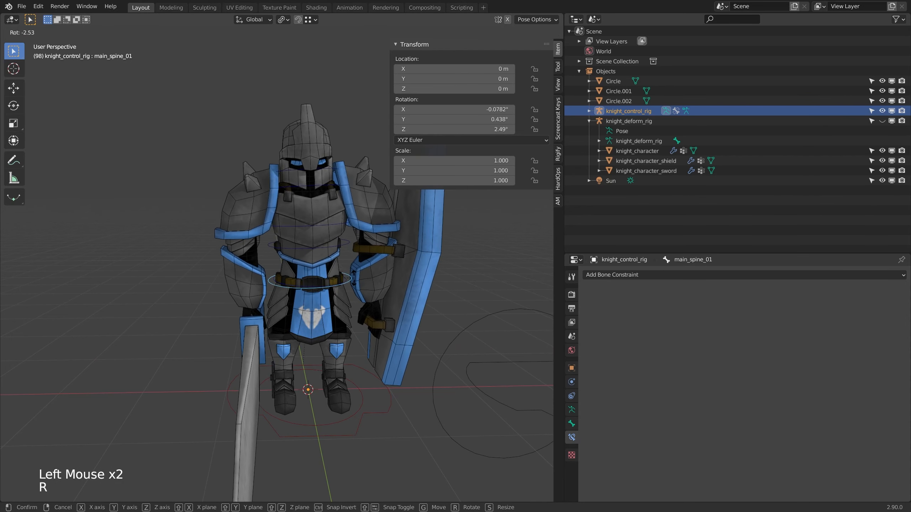
key("r")
left_click(353, 292)
left_click(351, 250)
key("r")
left_click(353, 257)
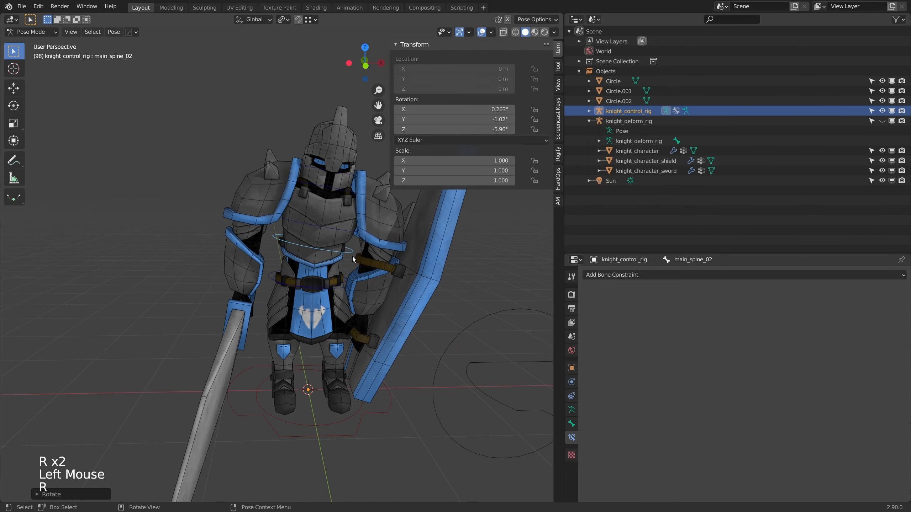
Step: Test-rotate main_spine_03 and main_spine_02 again to check how the chest and arms follow
left_click(353, 231)
key("r")
left_click(355, 241)
left_click(355, 252)
key("r")
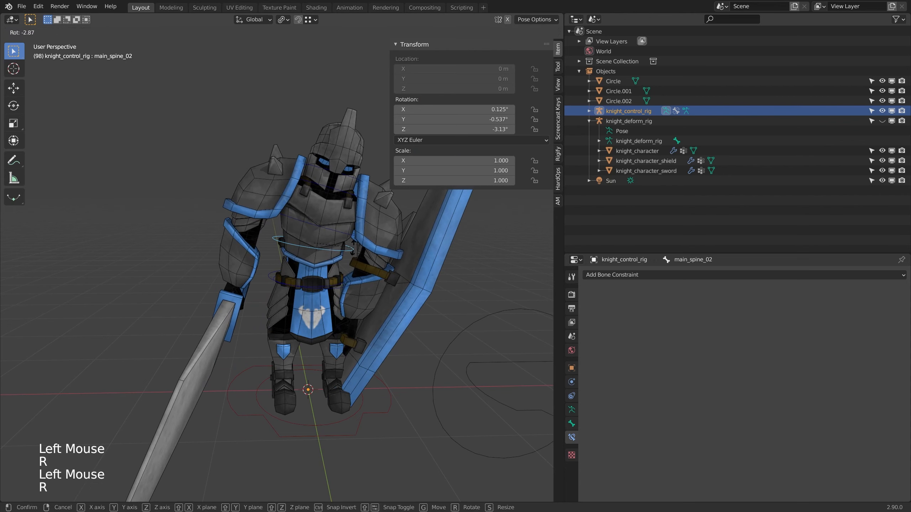
left_click(352, 230)
left_click(349, 236)
key("r")
left_click(344, 207)
Step: Test-rotate the main_neck_01 and main_head_01 controls to check that the knight's neck and head follow
left_click(352, 171)
key("r")
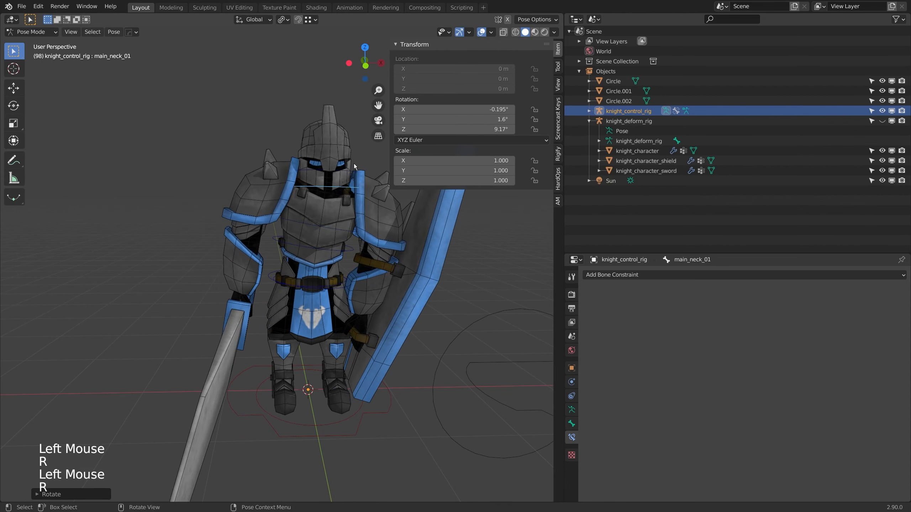
key("r")
left_click(353, 176)
key("r")
key("r")
key("r")
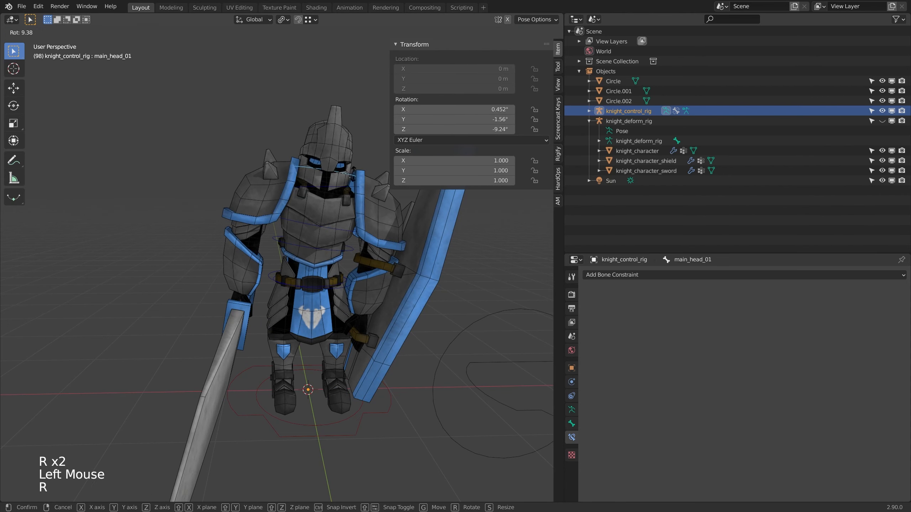
key("r")
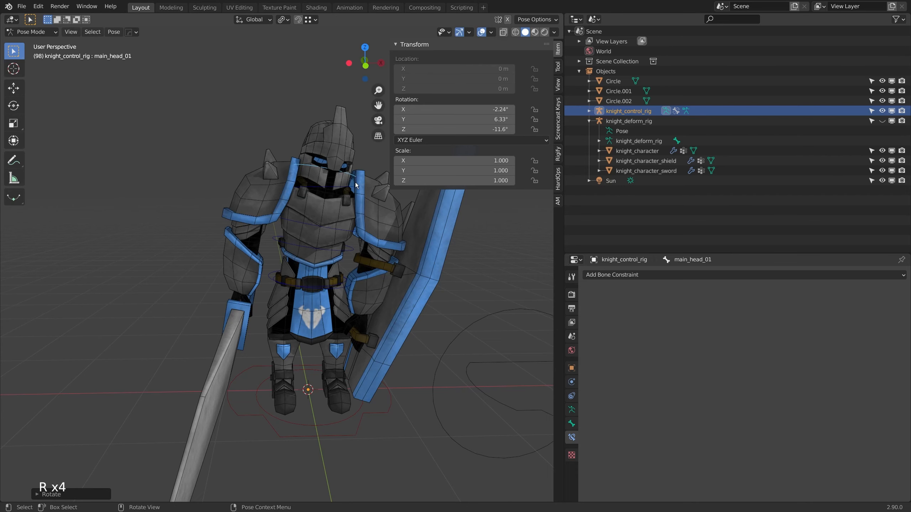
key("r")
left_click(353, 193)
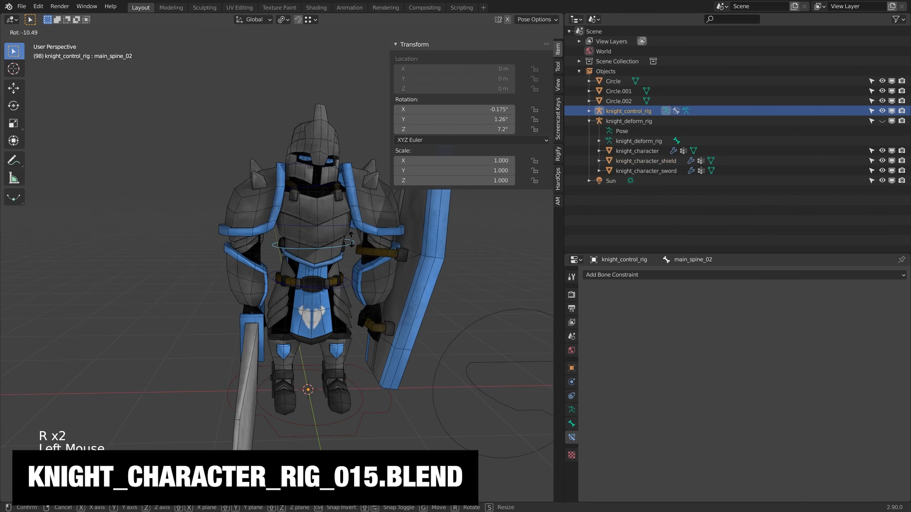
key("r")
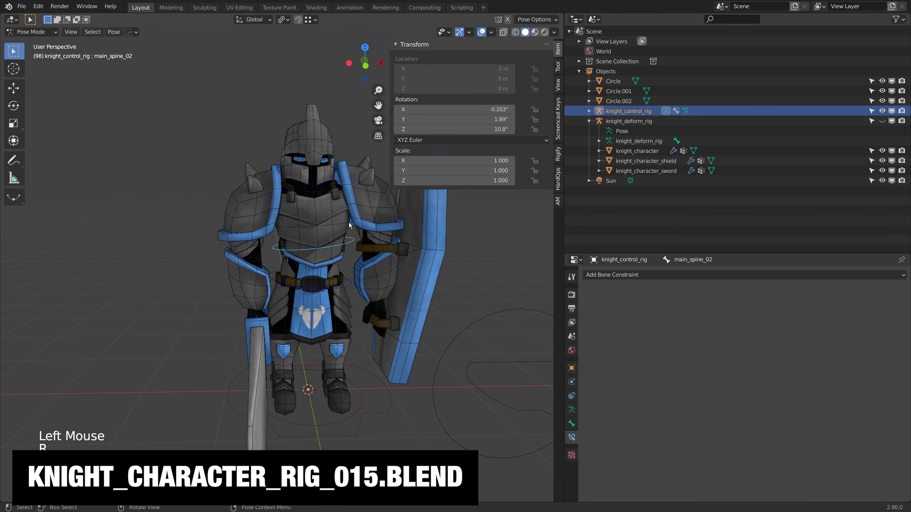
Step: Test-rotate main_spine_03, and reset the rotation and location of all control bones
left_click(349, 217)
key("r")
scroll(335, 267, "down", 1)
mouse_move(335, 267)
middle_mouse_down()
mouse_move(354, 270)
mouse_move(328, 278)
middle_mouse_up()
scroll(353, 271, "up", 1)
scroll(327, 274, "down", 2)
middle_click_drag(327, 275, 313, 259)
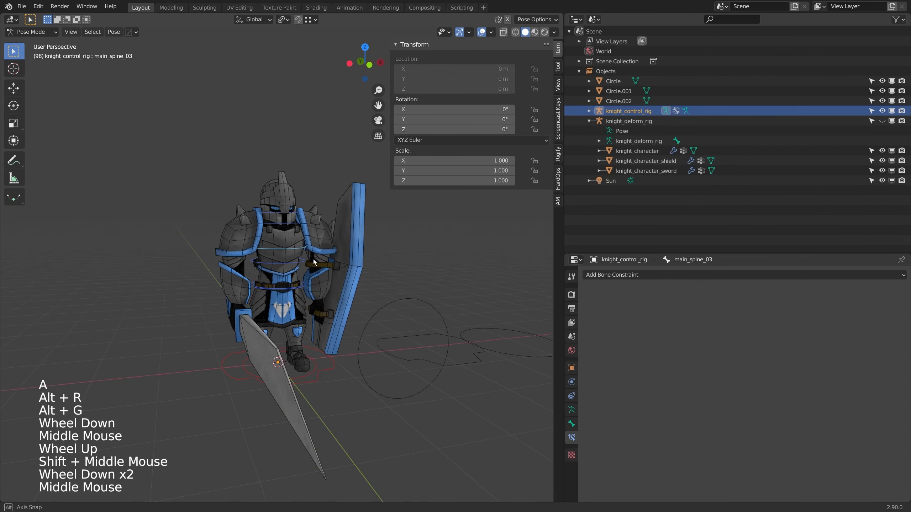